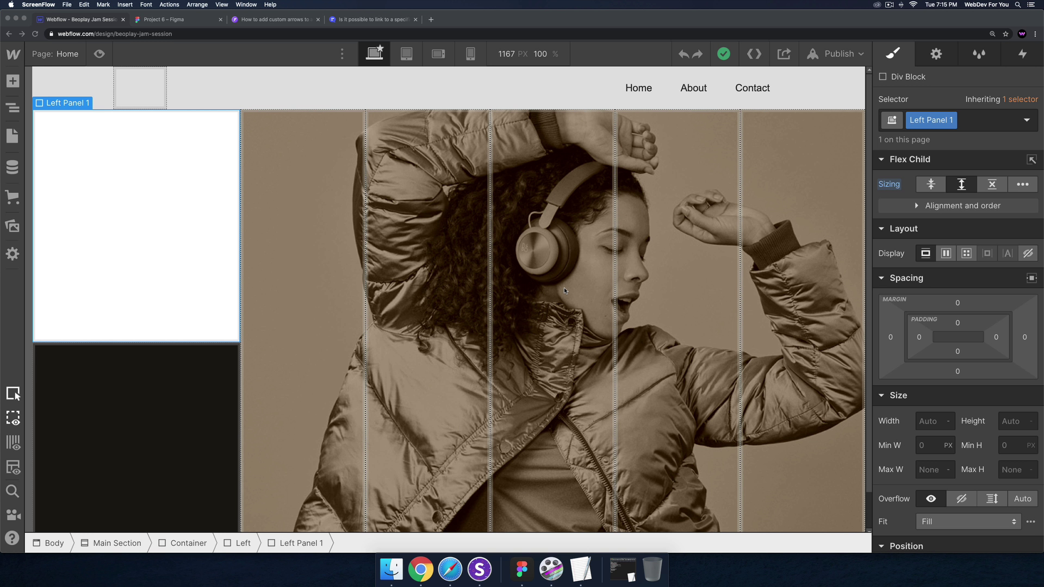
left_click(184, 210)
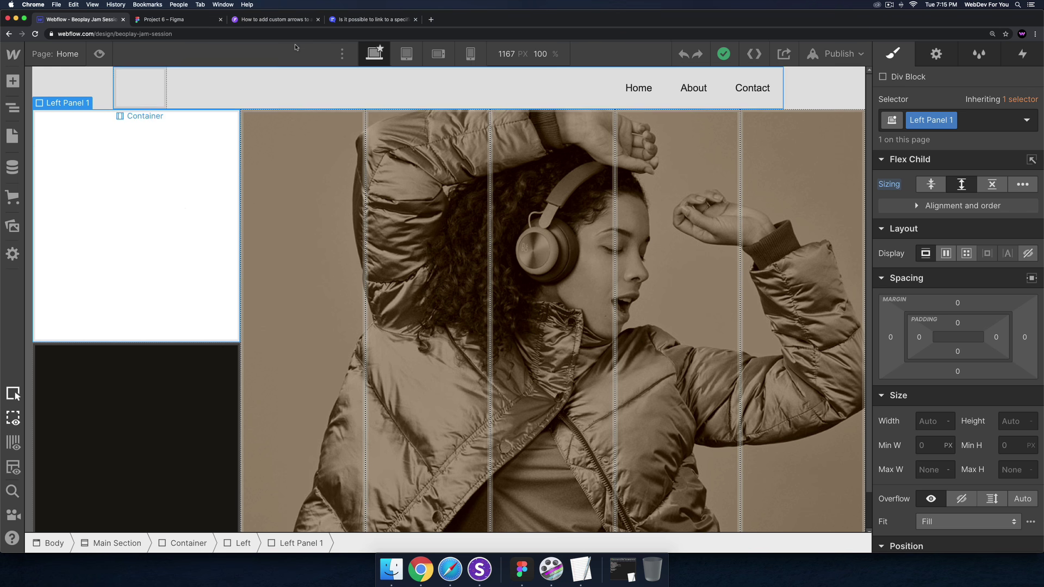
left_click(280, 97)
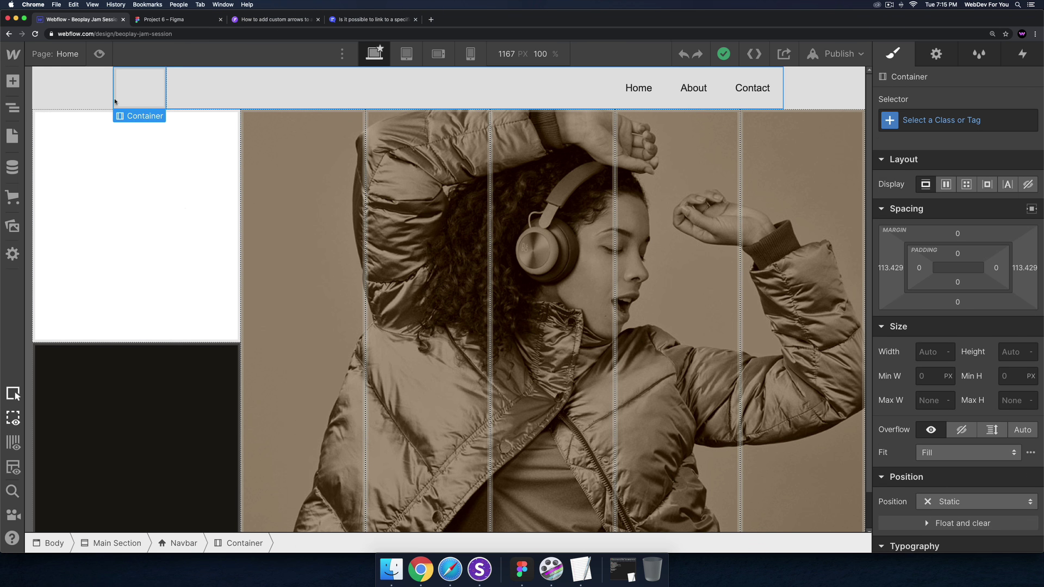
left_click(82, 88)
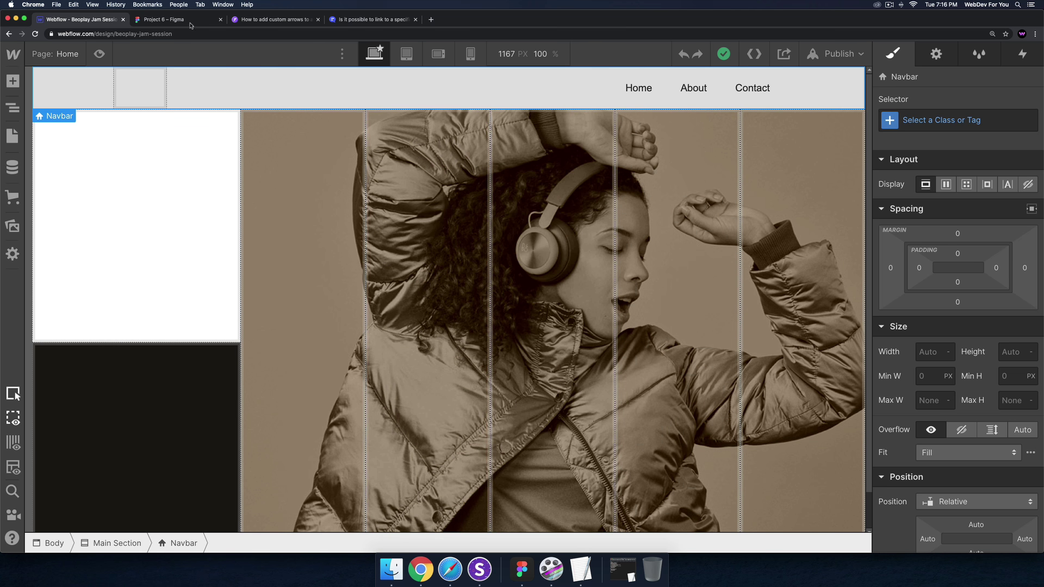
- Switch to the Project 6 Figma design and inspect the right and left arrow buttons below the Beoplay heading
left_click(190, 22)
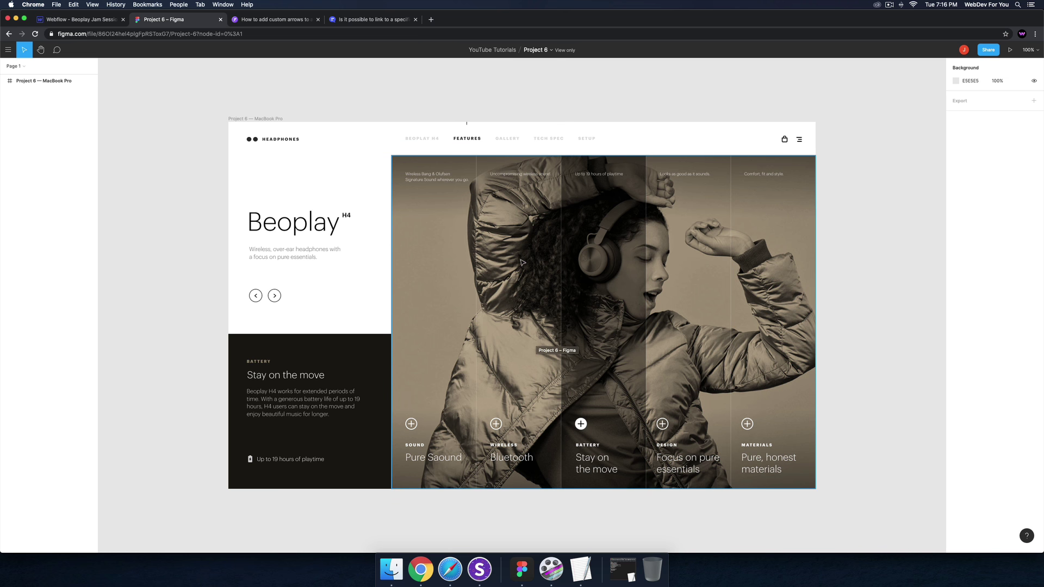
left_click(275, 296)
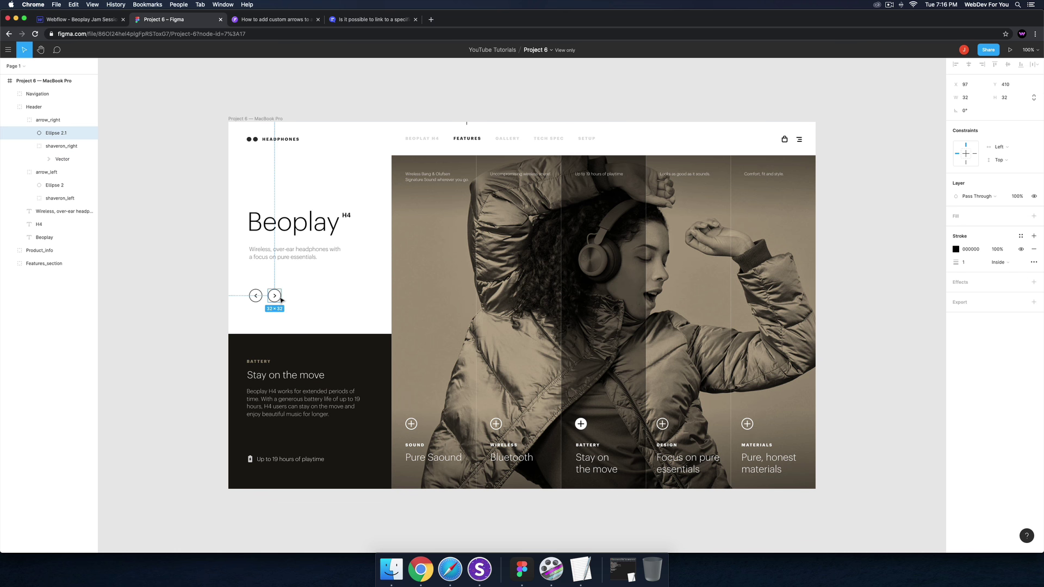
key("Escape")
left_click(258, 296)
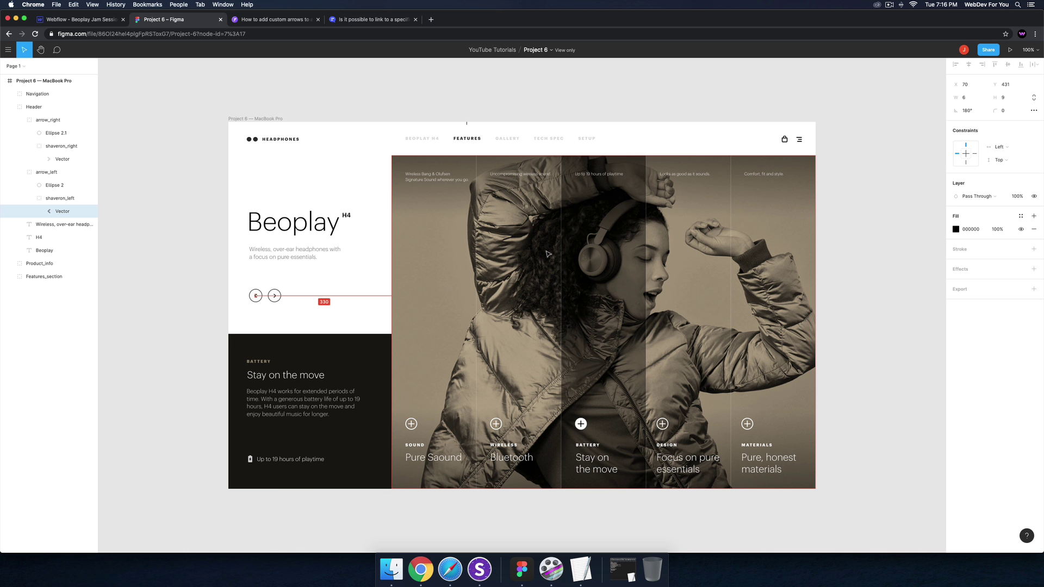
- Switch back to the Webflow project and set the display of the Right Panel divs and the Gold Overlay to none
left_click(82, 19)
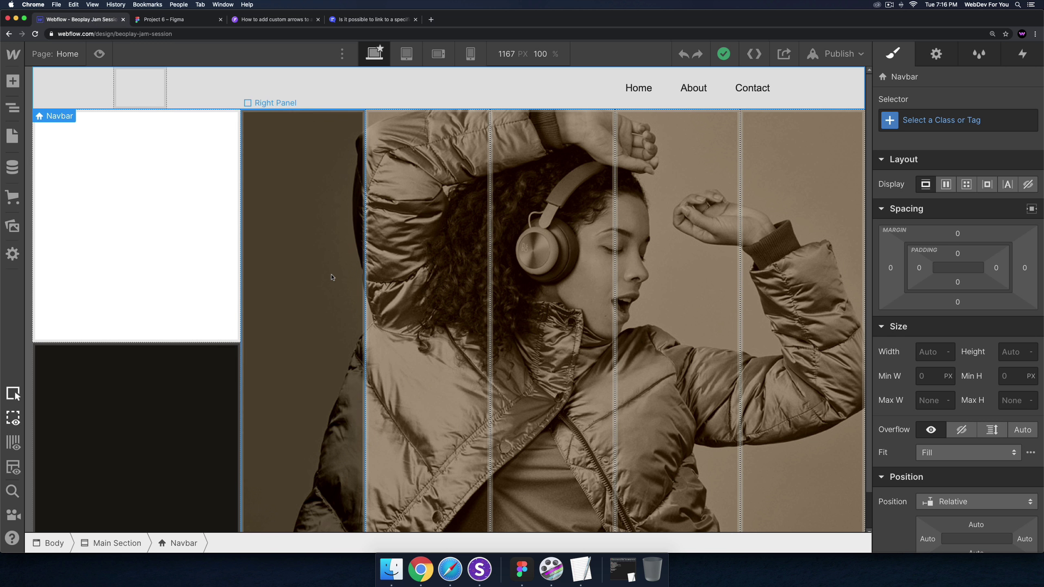
left_click(332, 277)
left_click(12, 108)
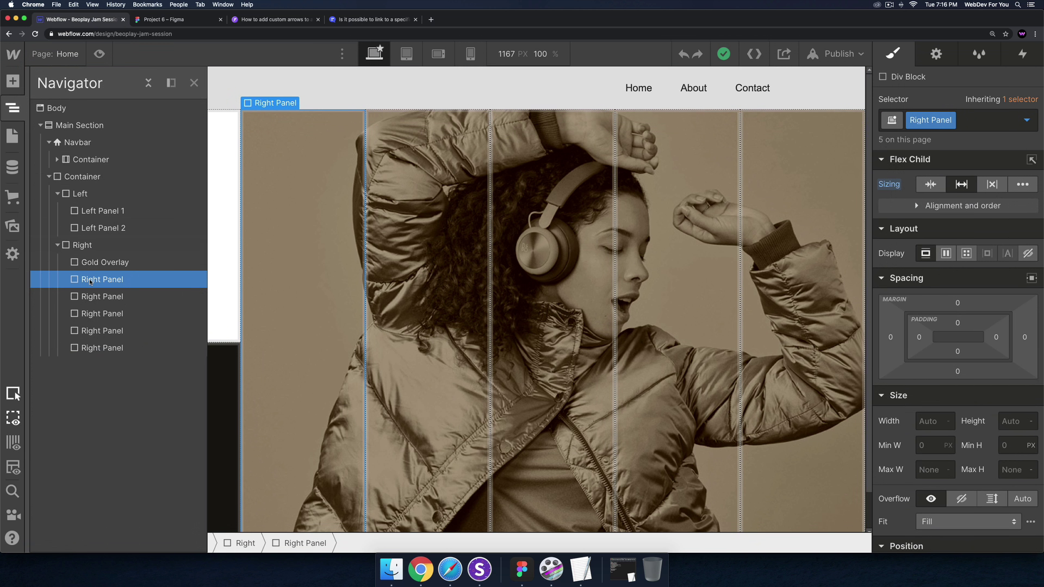
left_click(1028, 254)
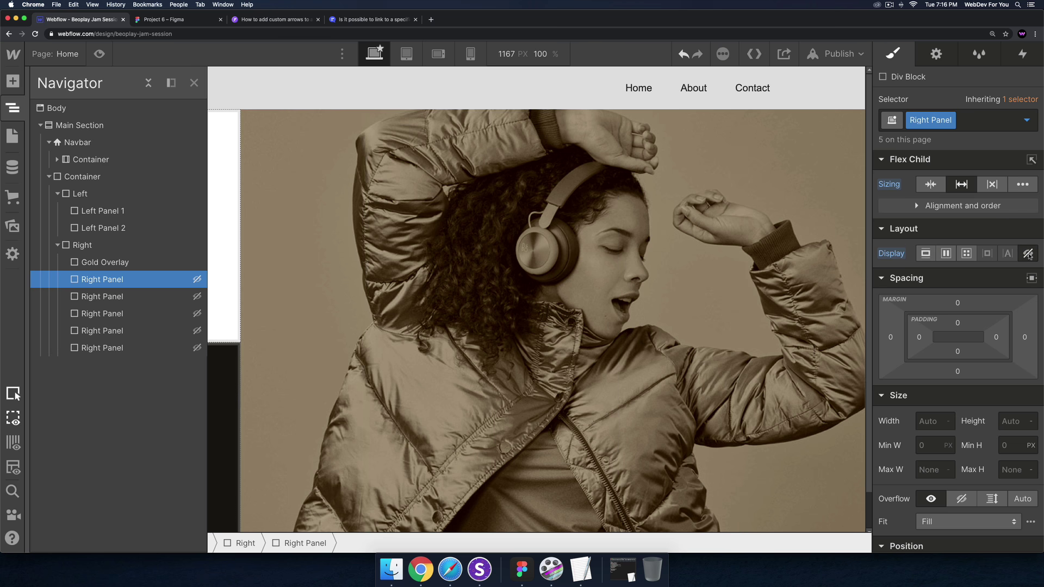
left_click(105, 262)
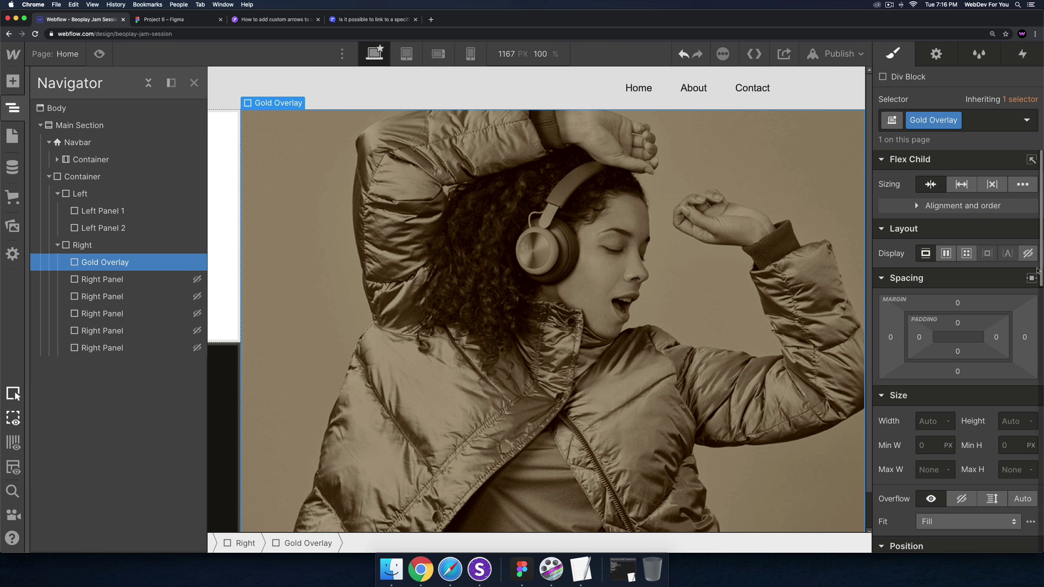
left_click(1027, 254)
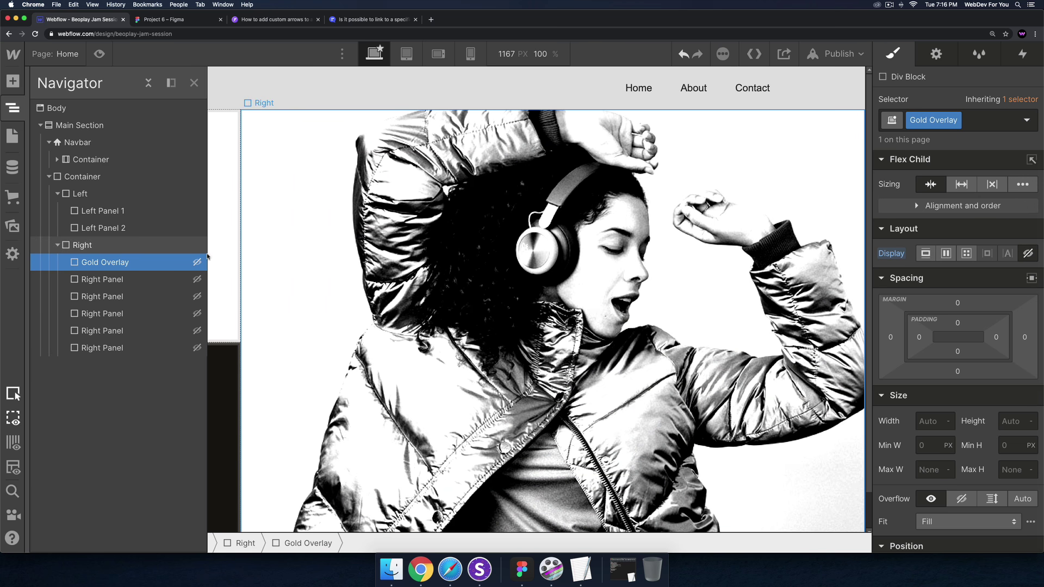
- Remove the 200% contrast filter and the bg_image (1).png background image from the Right div
left_click(169, 251)
scroll(1018, 463, "down", 10)
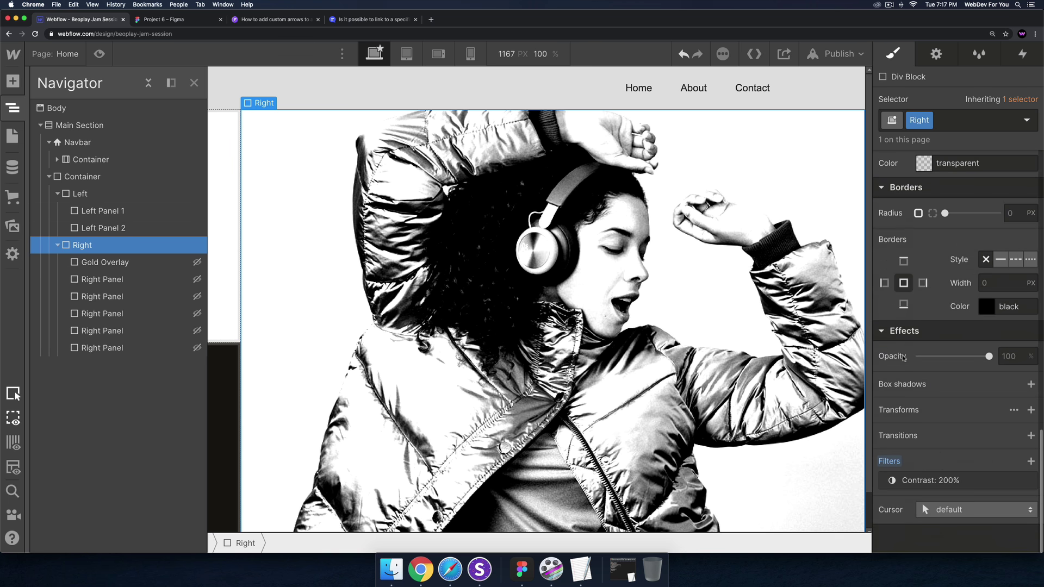
left_click(1027, 480)
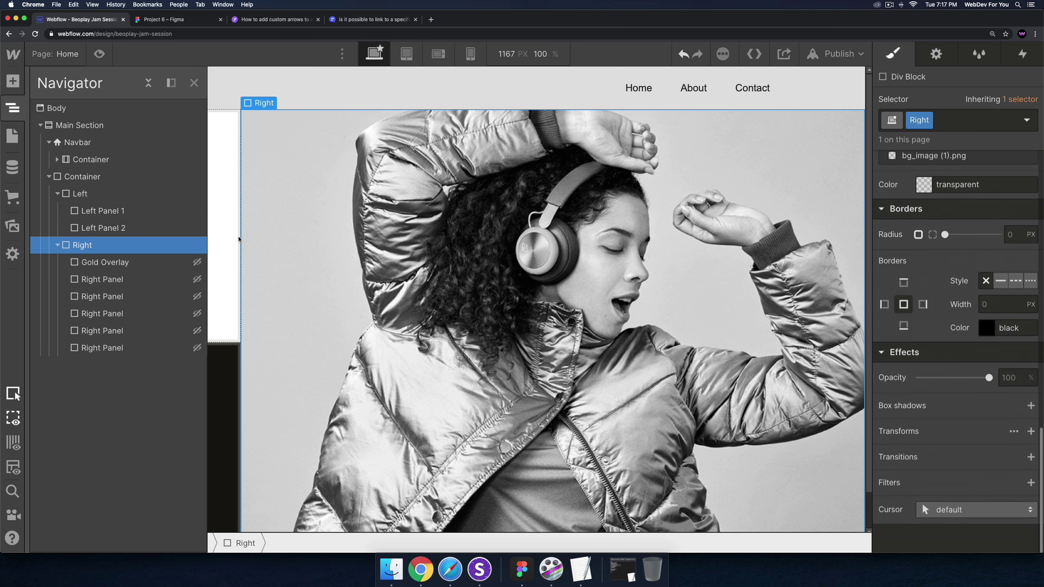
scroll(904, 278, "up", 8)
scroll(1006, 327, "down", 3)
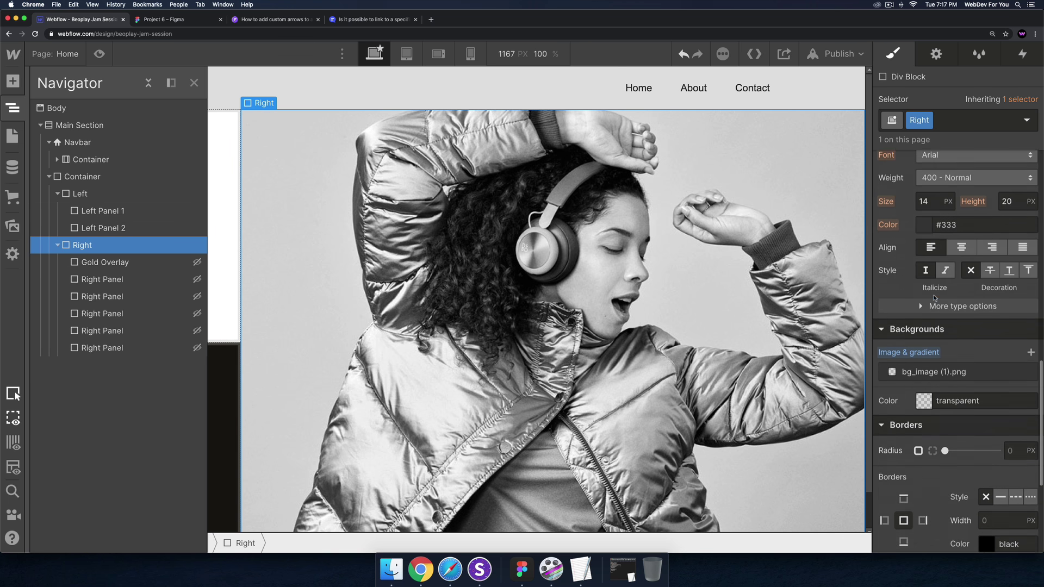
left_click(1027, 333)
- Add a Slider element inside the Right div
left_click(367, 247)
key("super+e")
type("slider")
key("Return")
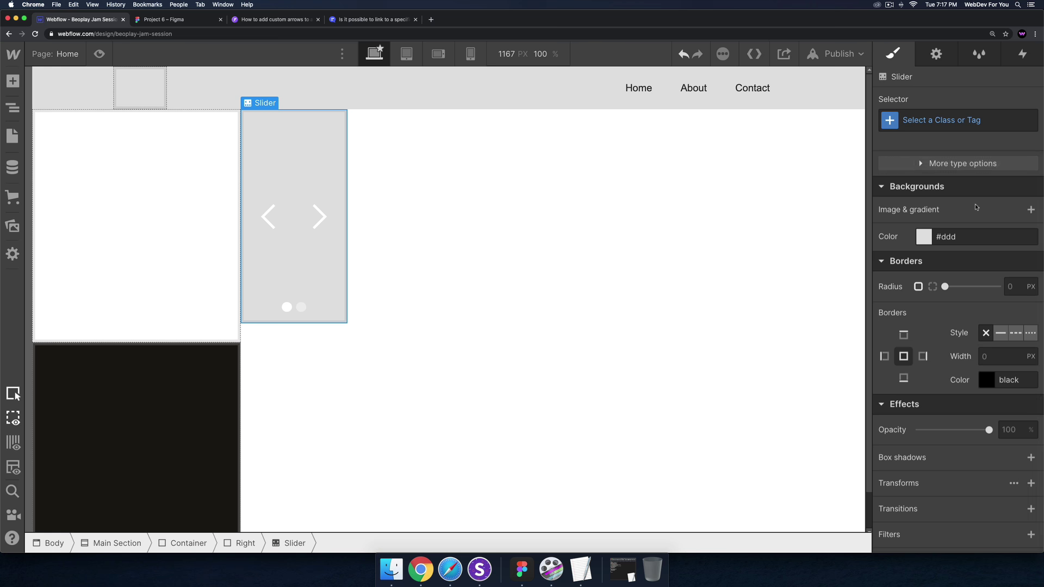
- Set the slider's width and height to 100%
scroll(974, 218, "up", 10)
left_click(931, 421)
type("100%")
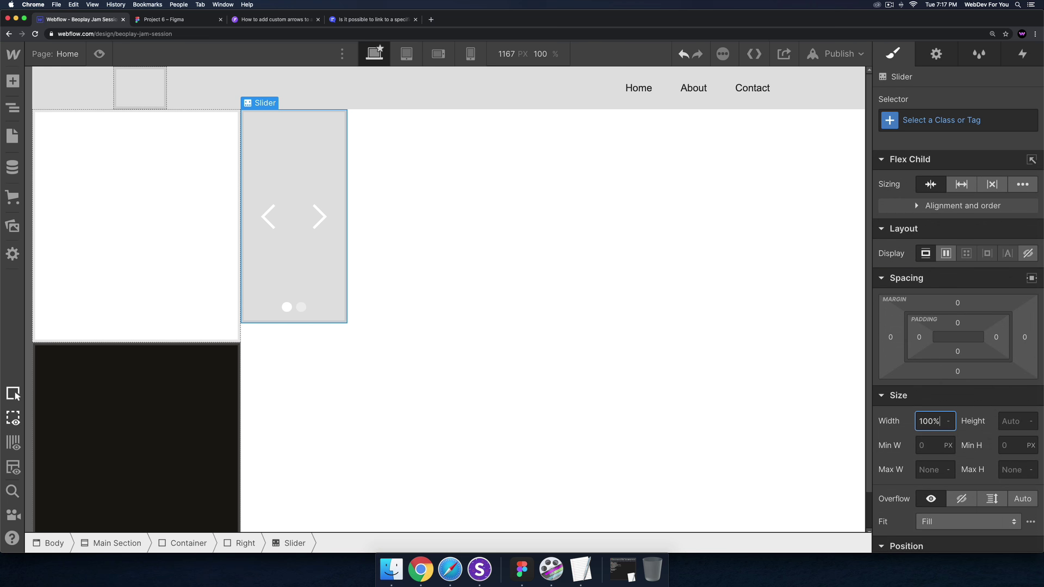
key("Tab")
type("100%")
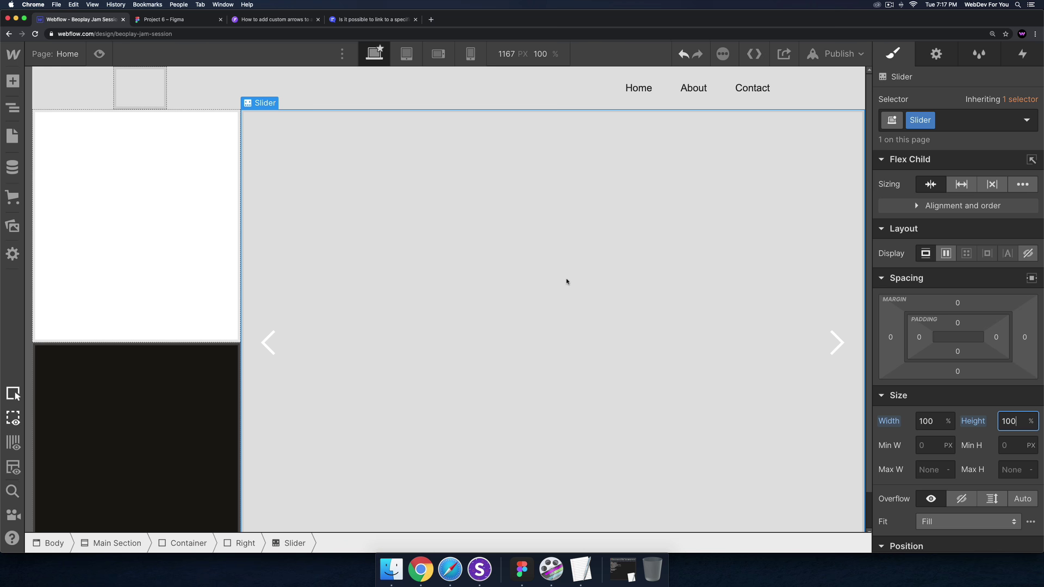
- Add a background image to the slider's first slide, using bg_image (1).png from the assets
left_click(545, 278)
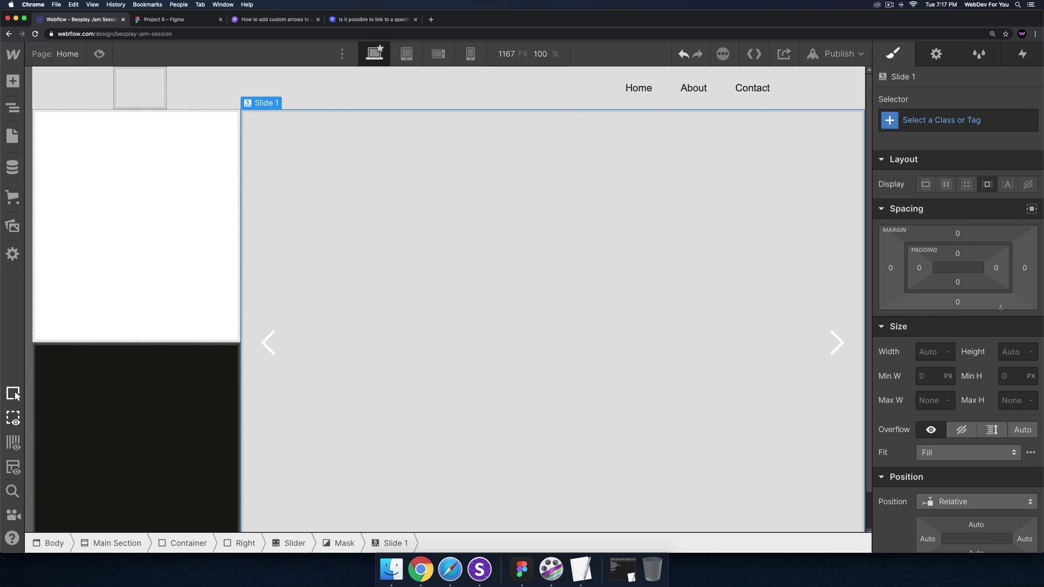
scroll(1003, 352, "down", 6)
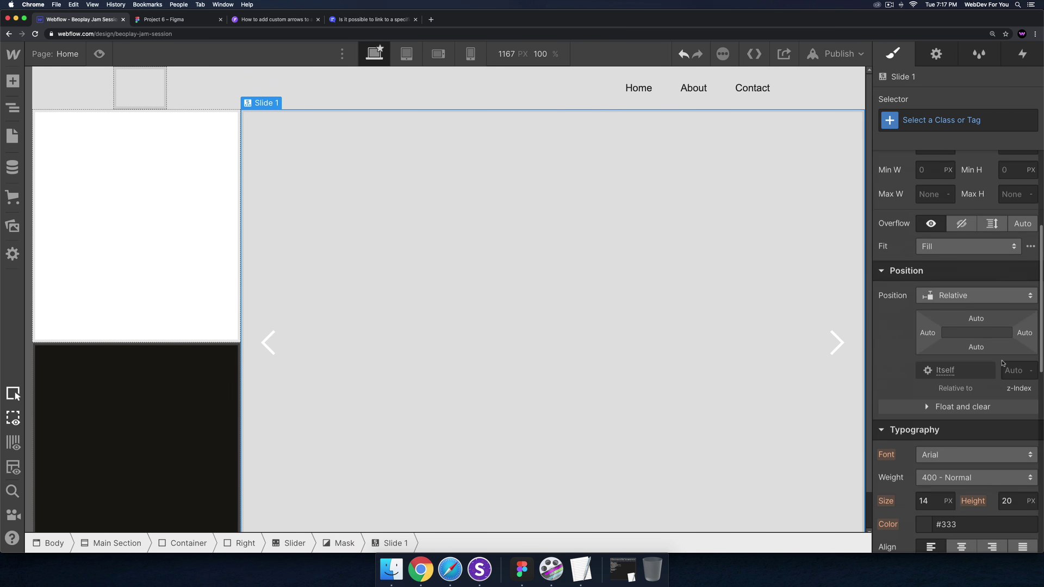
scroll(998, 379, "down", 3)
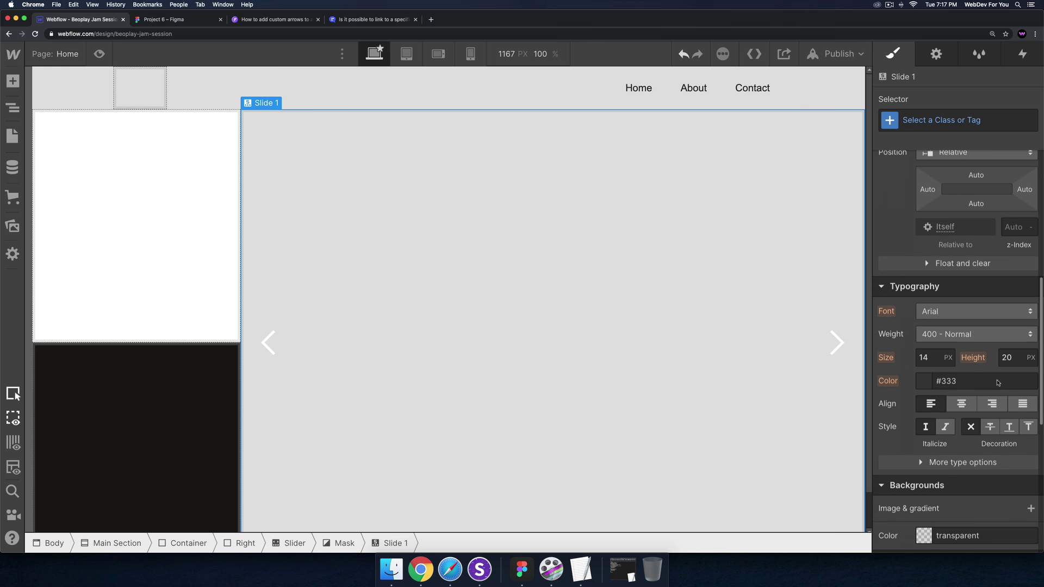
left_click(1005, 414)
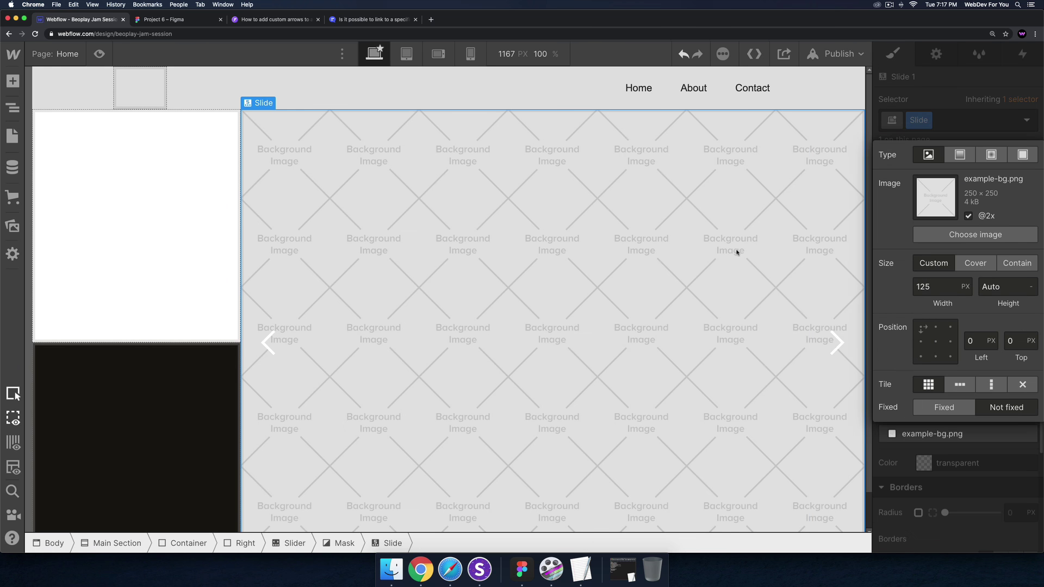
left_click(975, 235)
left_click(171, 193)
left_click(124, 266)
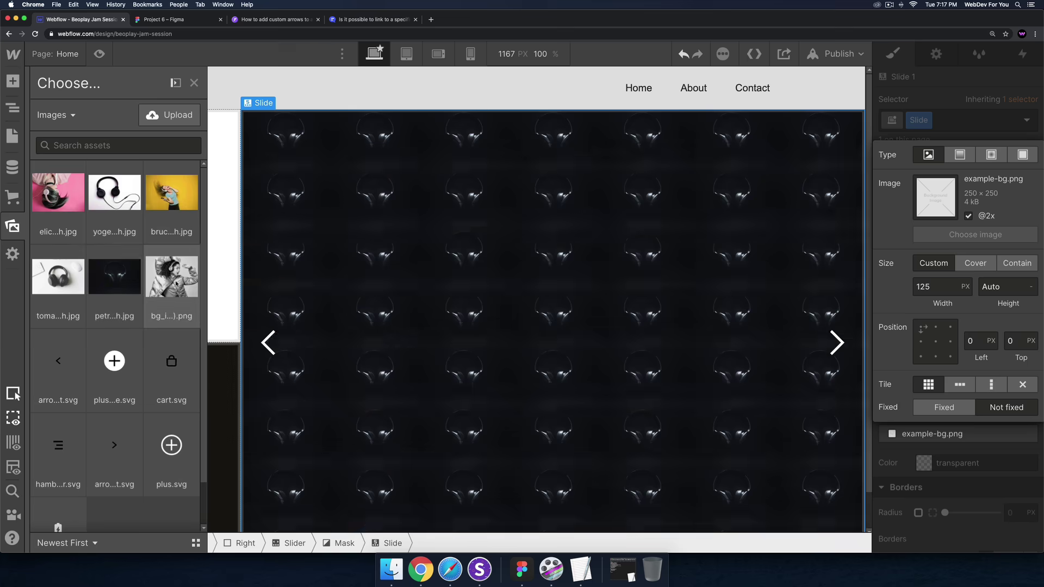
left_click(171, 277)
- Centre the first slide's background image and set its size to Cover
left_click(930, 384)
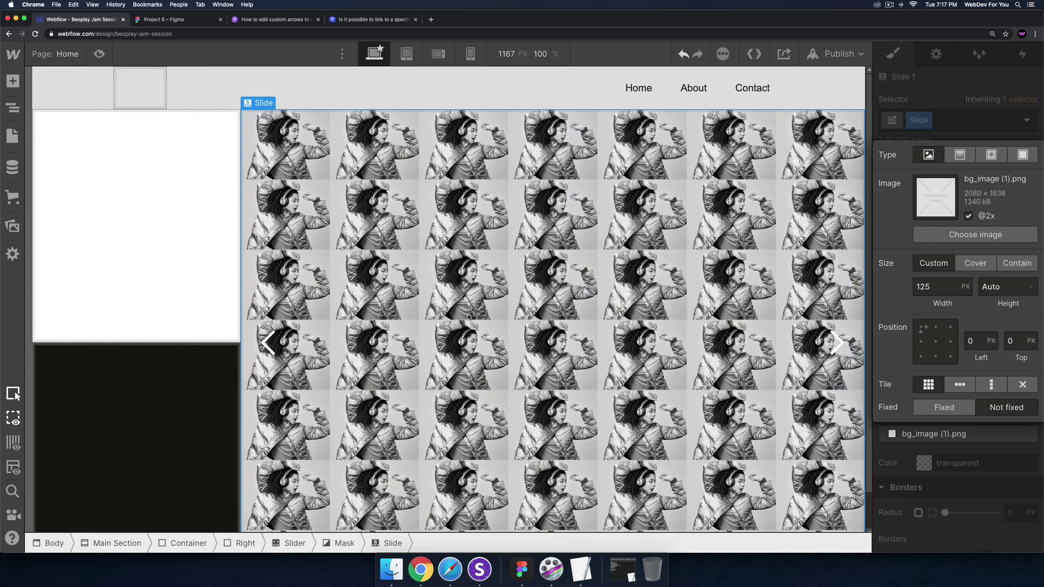
left_click(935, 341)
left_click(966, 262)
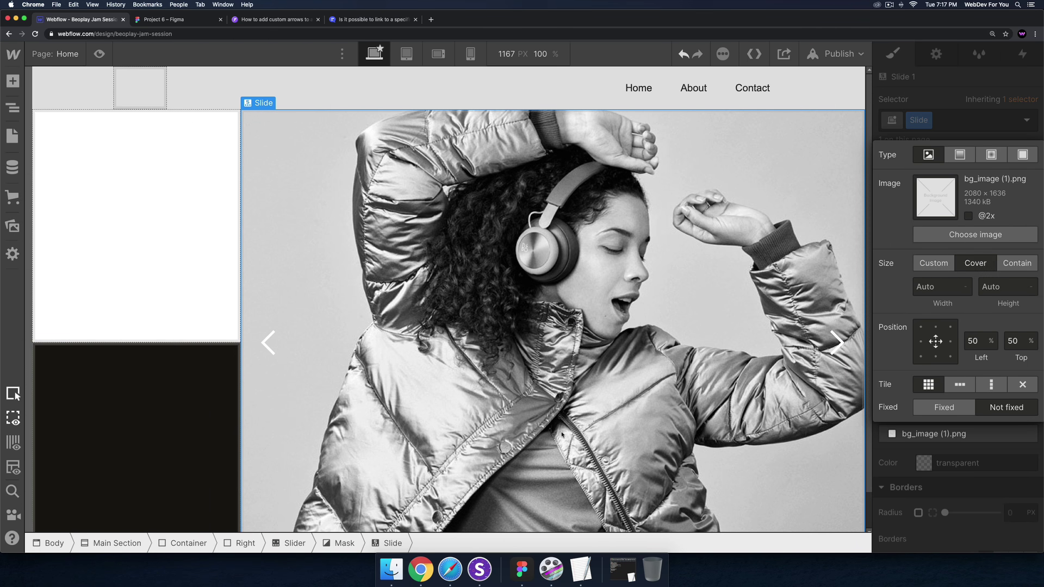
- Look over the headphone photos in the beoplay folder and the site's assets, and close the first slide's background settings
left_click(385, 577)
left_click(384, 295)
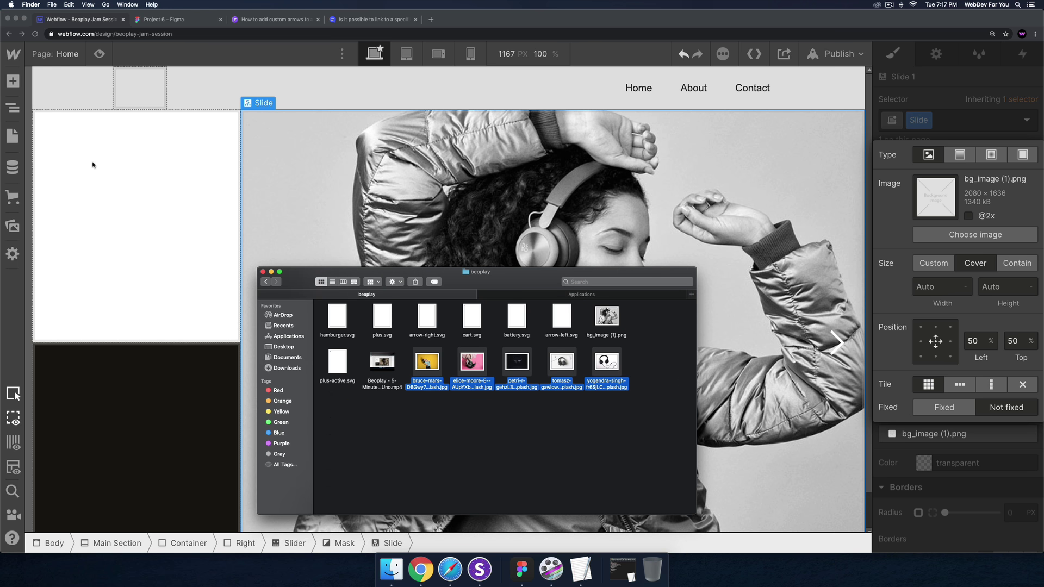
left_click(12, 225)
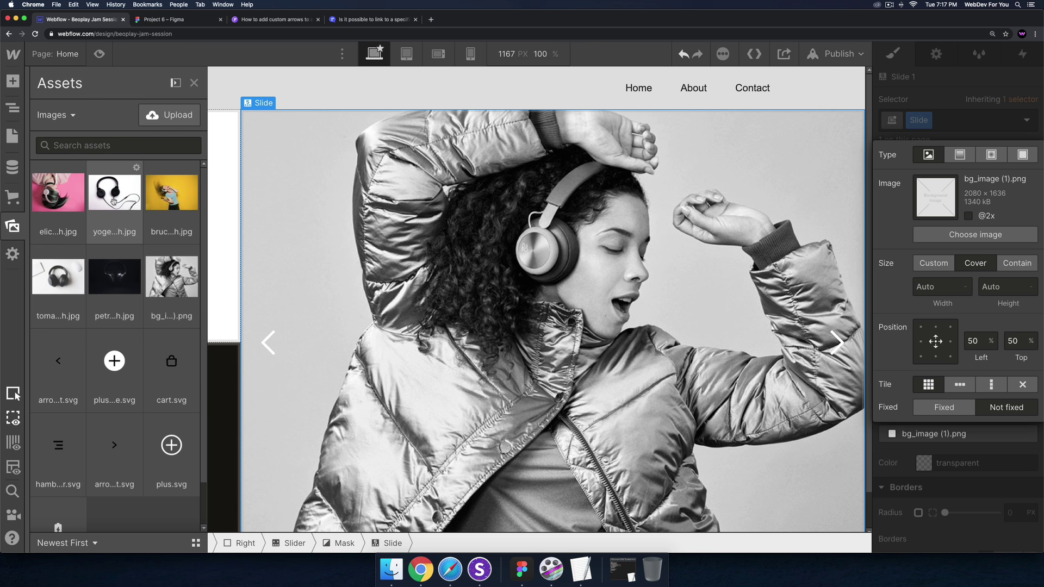
left_click(533, 233)
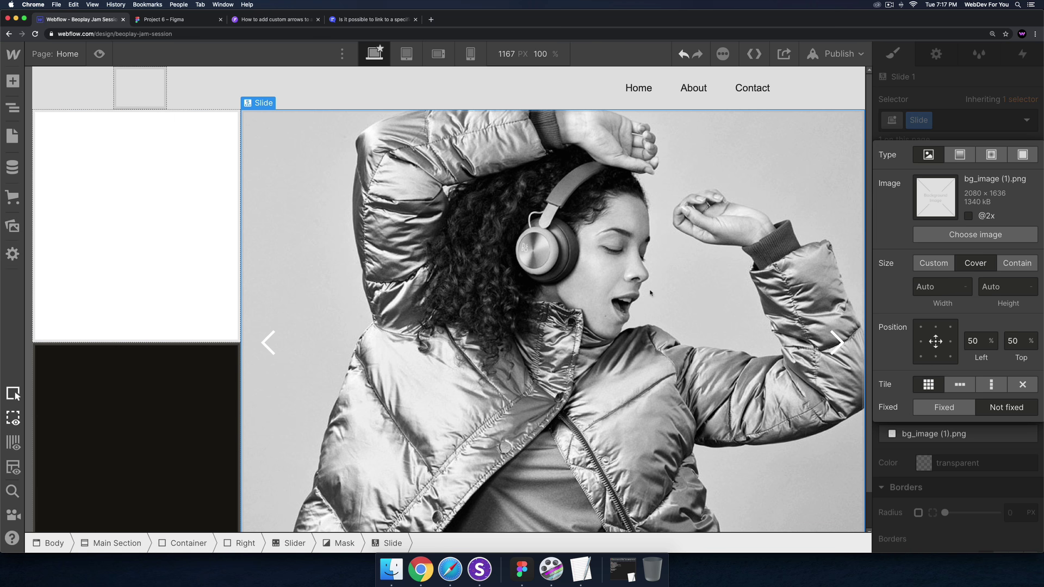
left_click(963, 125)
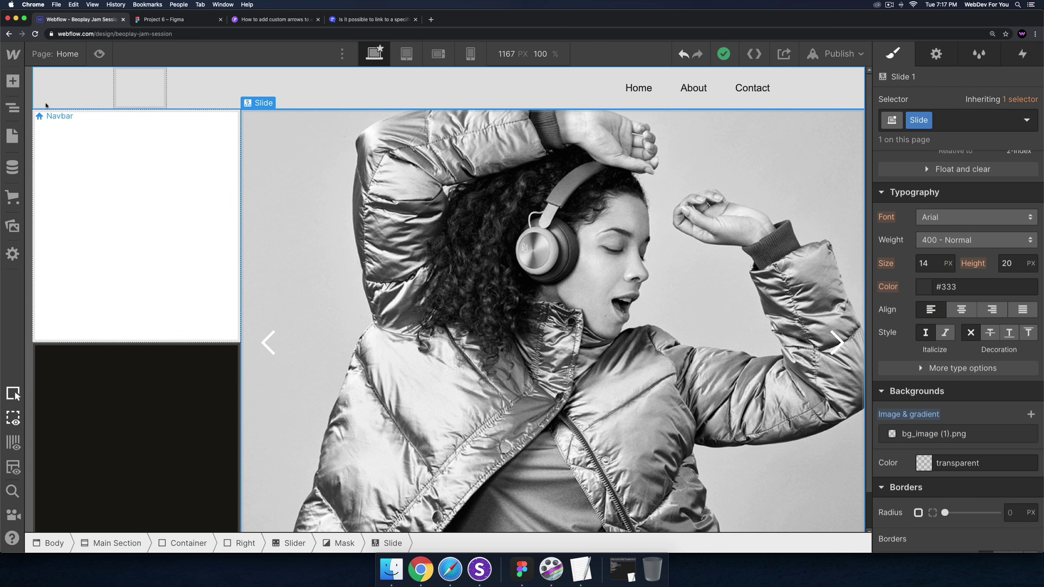
- Give Slide 2 a Cover-sized background image, using the photo of the woman on a yellow backdrop
left_click(13, 108)
left_click(117, 417)
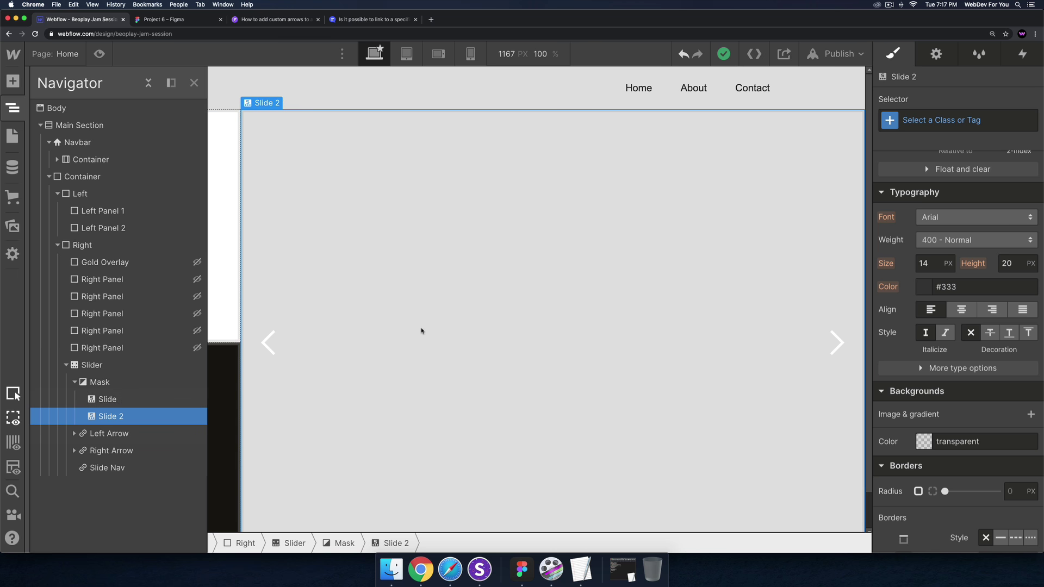
left_click(494, 282)
scroll(992, 335, "up", 5)
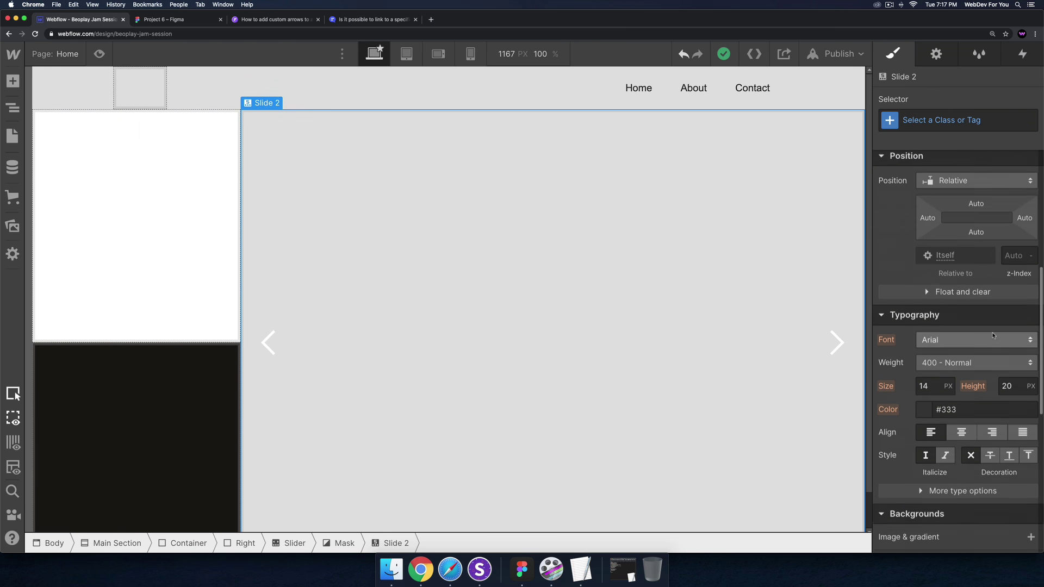
scroll(992, 335, "down", 5)
scroll(992, 335, "down", 3)
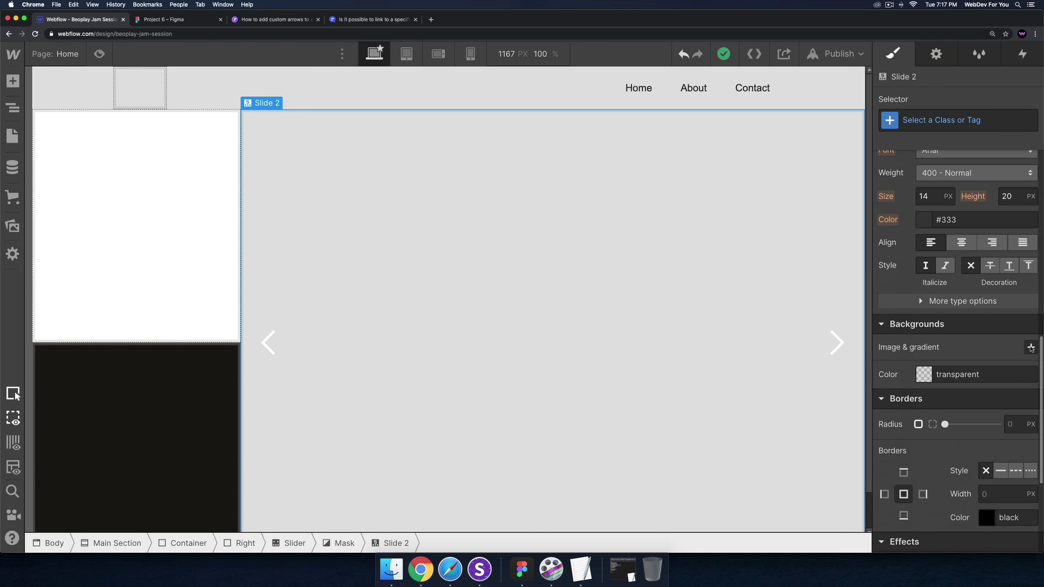
left_click(1030, 345)
left_click(976, 194)
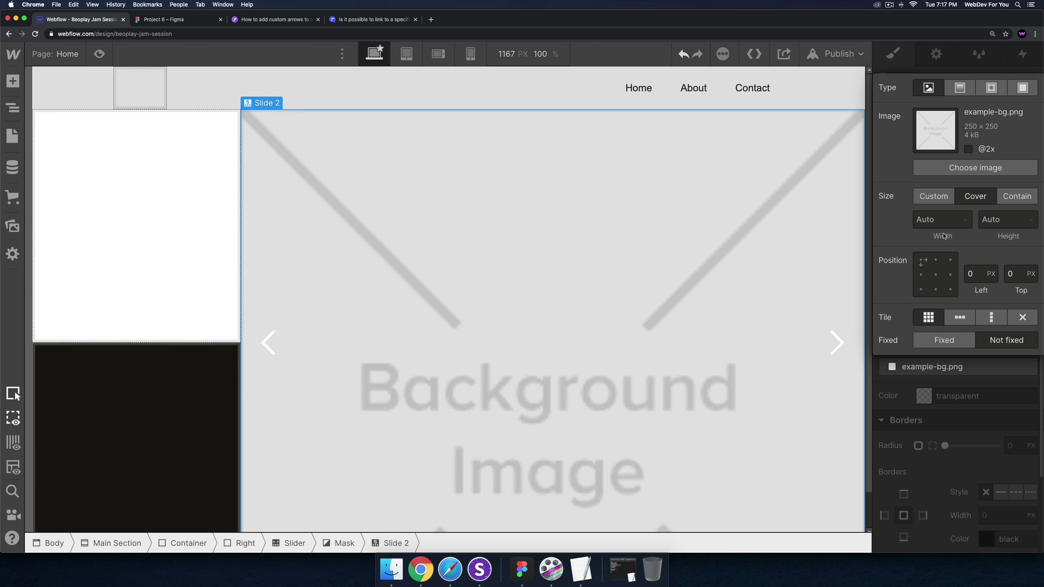
left_click(961, 170)
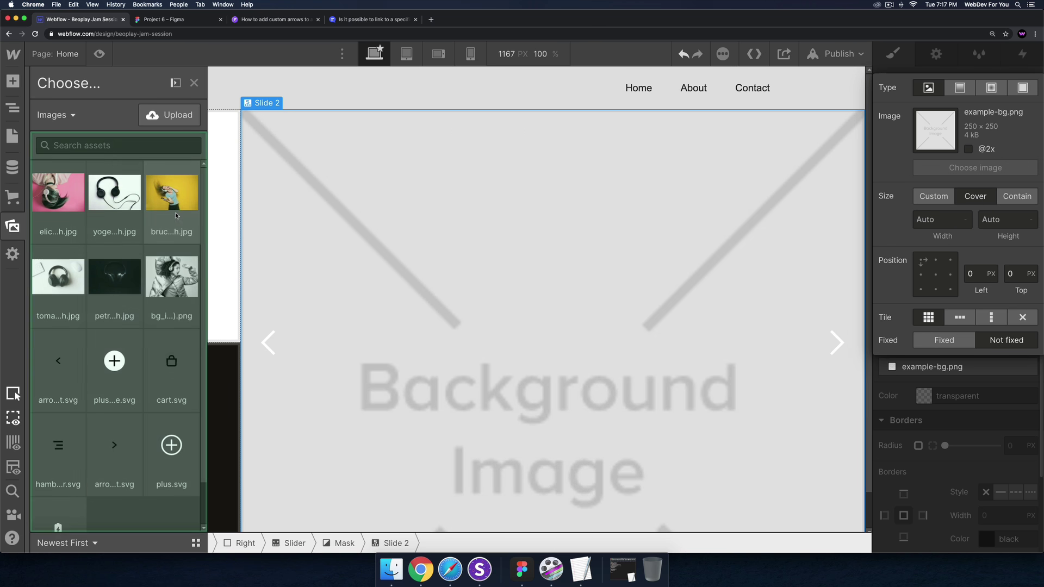
left_click(172, 205)
- Centre Slide 2's background image at 50% left and 50% top, and turn off tiling
left_click(962, 255)
left_click(935, 275)
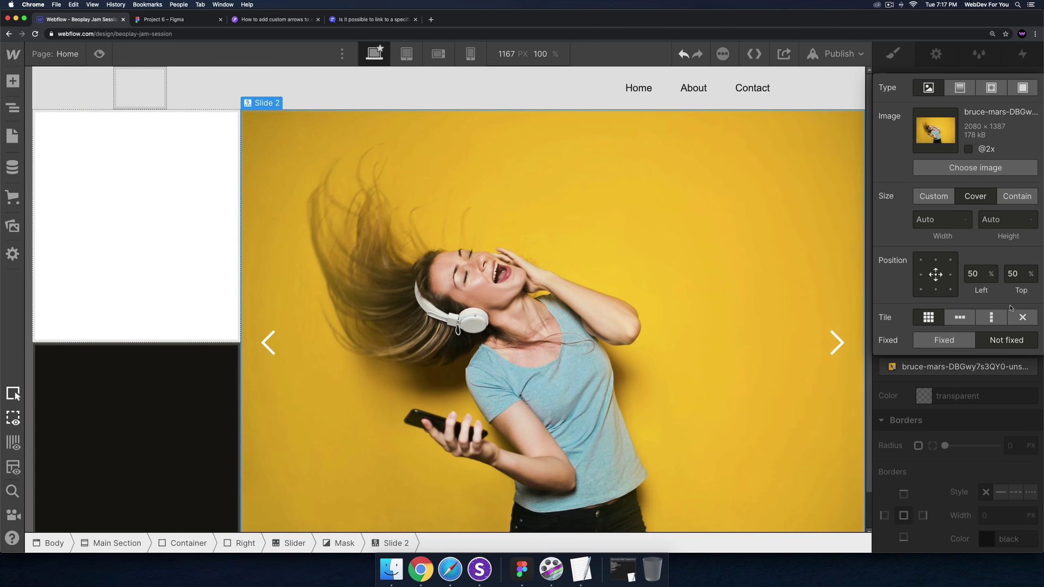
left_click(1020, 317)
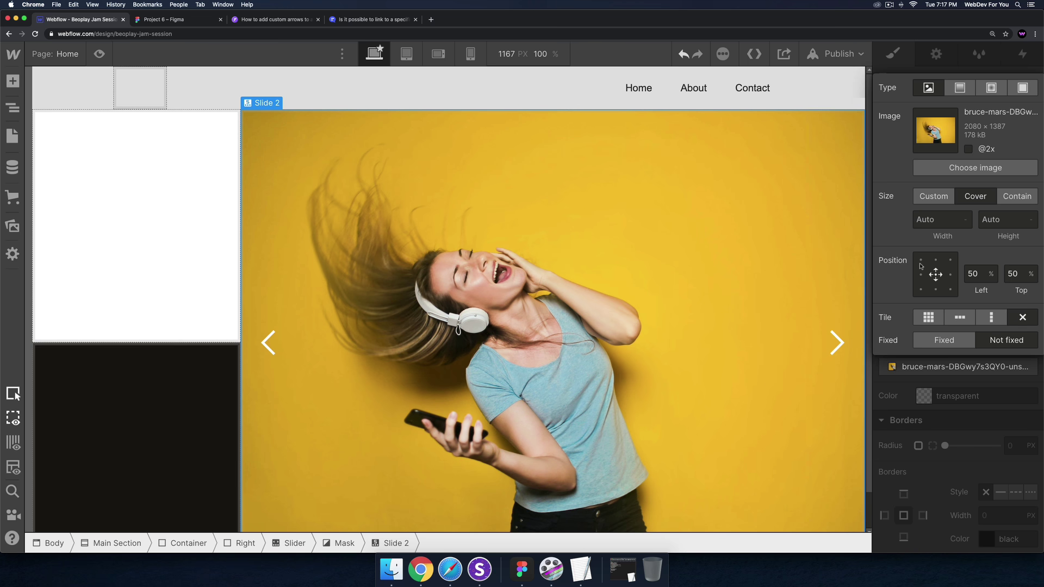
- Close Slide 2's background settings, add a third slide to the slider, and select Slide 3 for styling
left_click(881, 370)
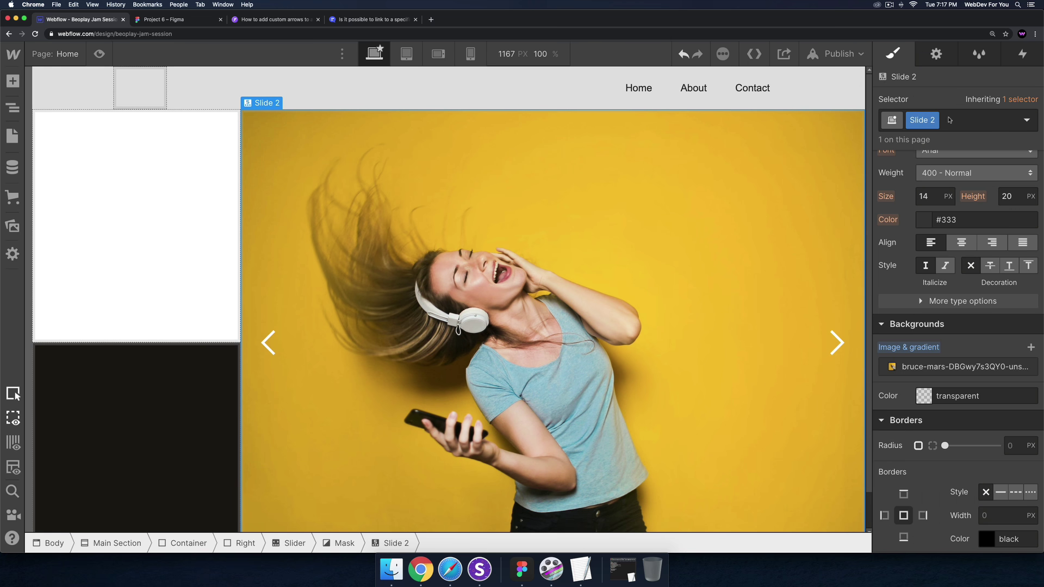
left_click(935, 53)
left_click(924, 284)
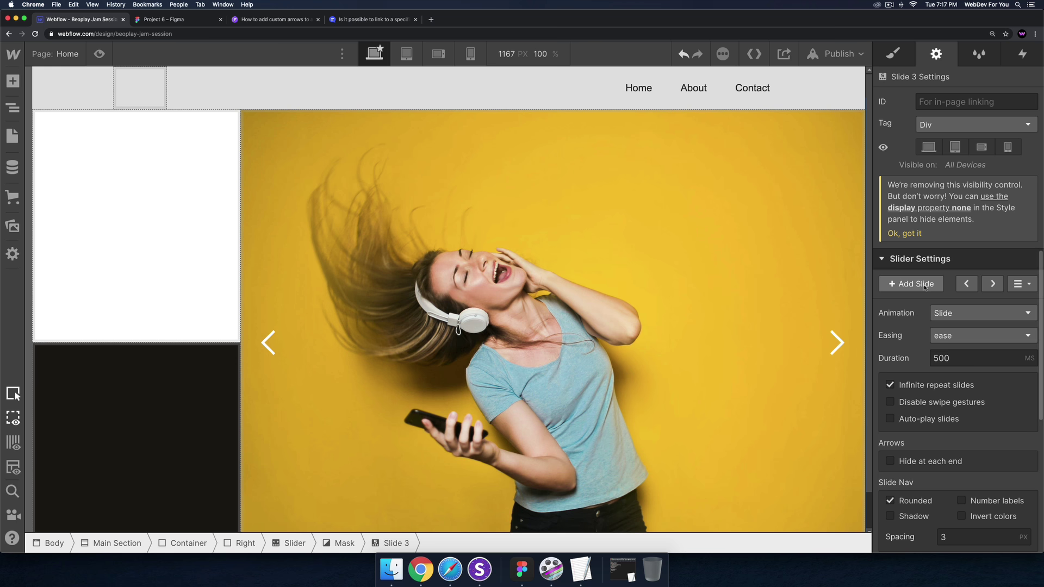
left_click(12, 108)
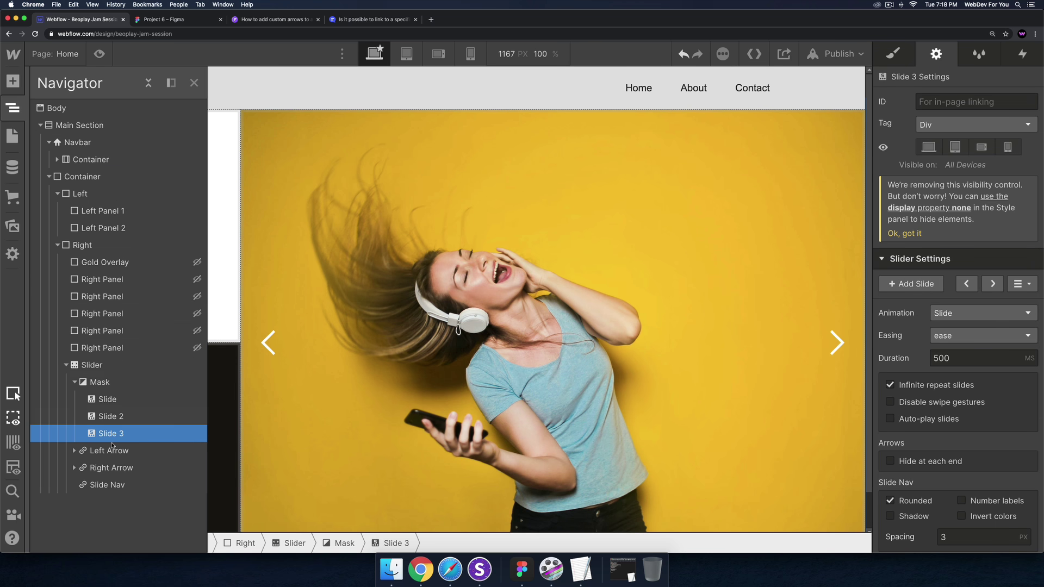
left_click(893, 53)
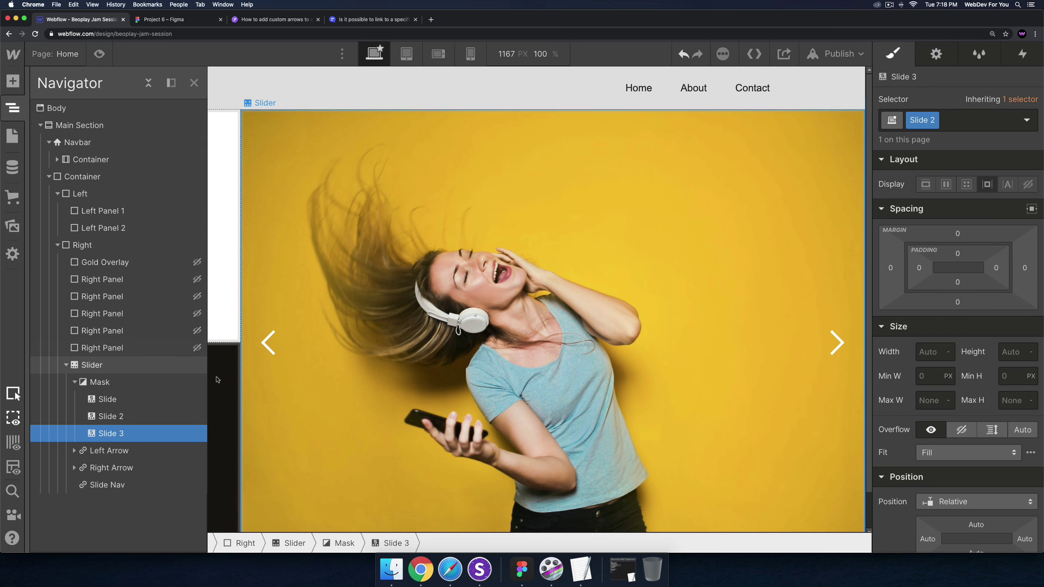
left_click(111, 416)
left_click(123, 434)
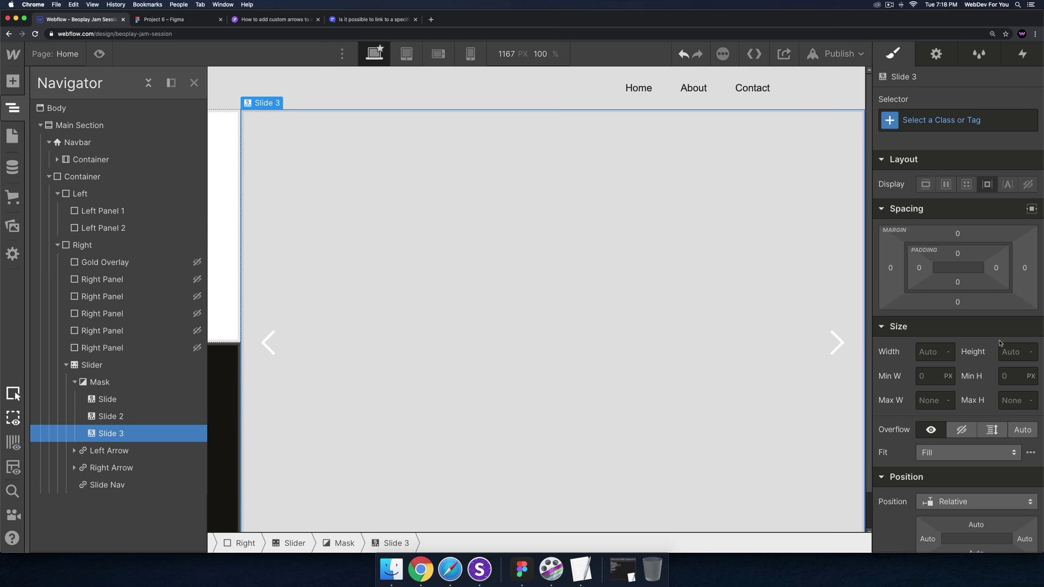
- Give Slide 3 a Cover-sized background image, using the photo of the woman on a pink backdrop, centred at 50% left and top without tiling
scroll(999, 343, "down", 15)
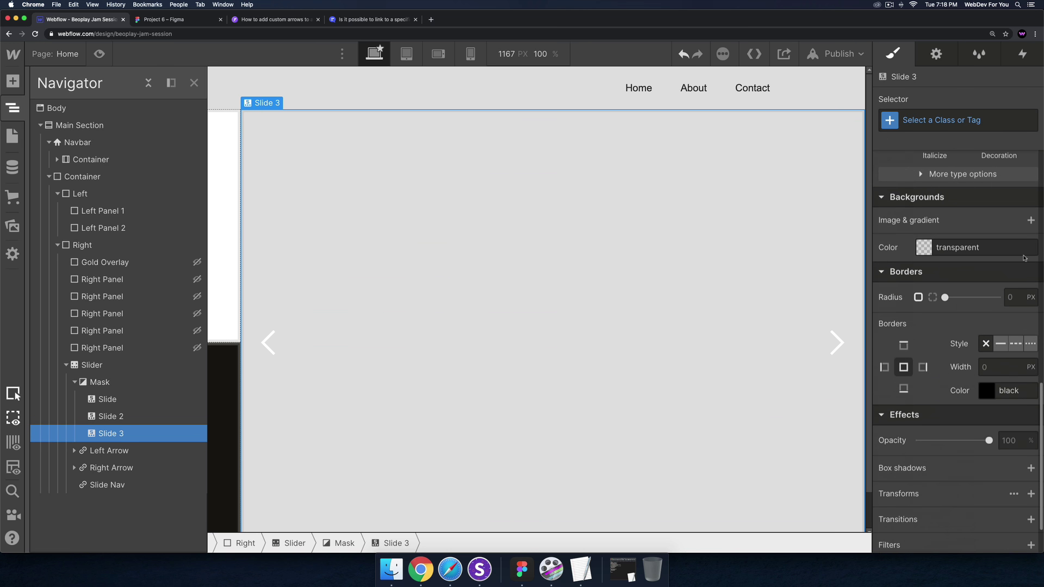
left_click(1030, 220)
left_click(975, 346)
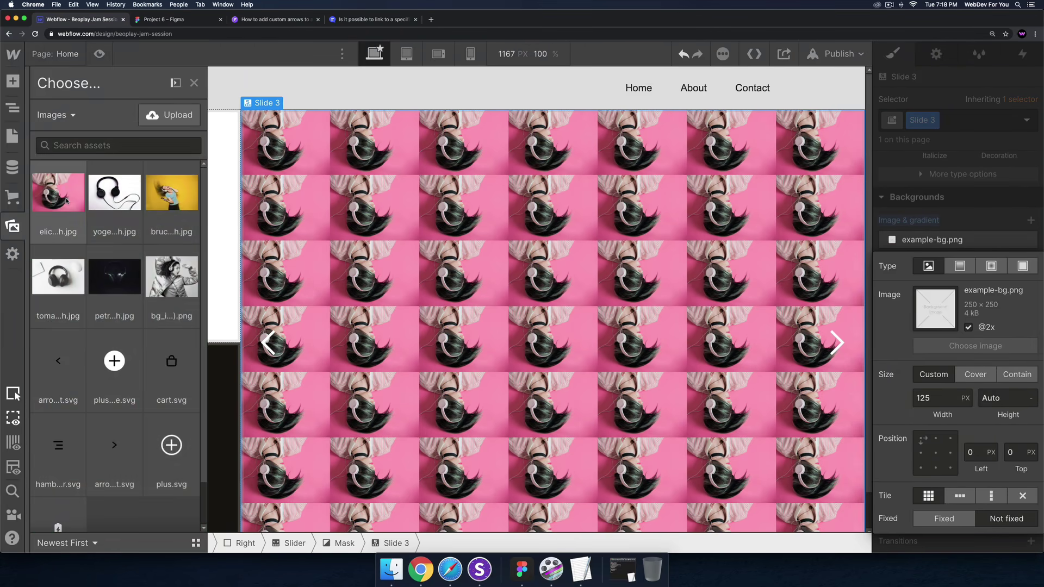
left_click(58, 193)
left_click(971, 375)
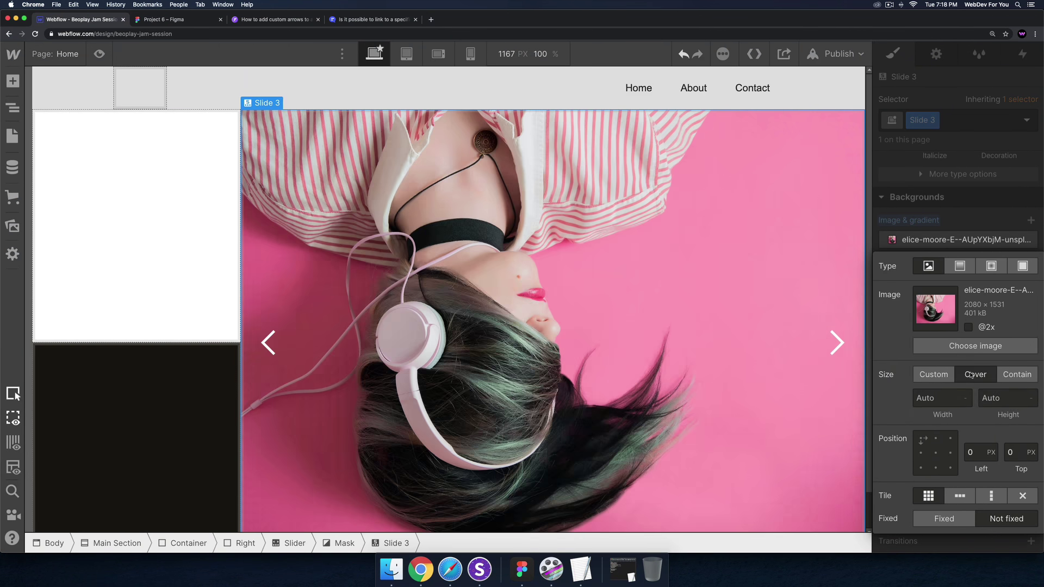
left_click(935, 454)
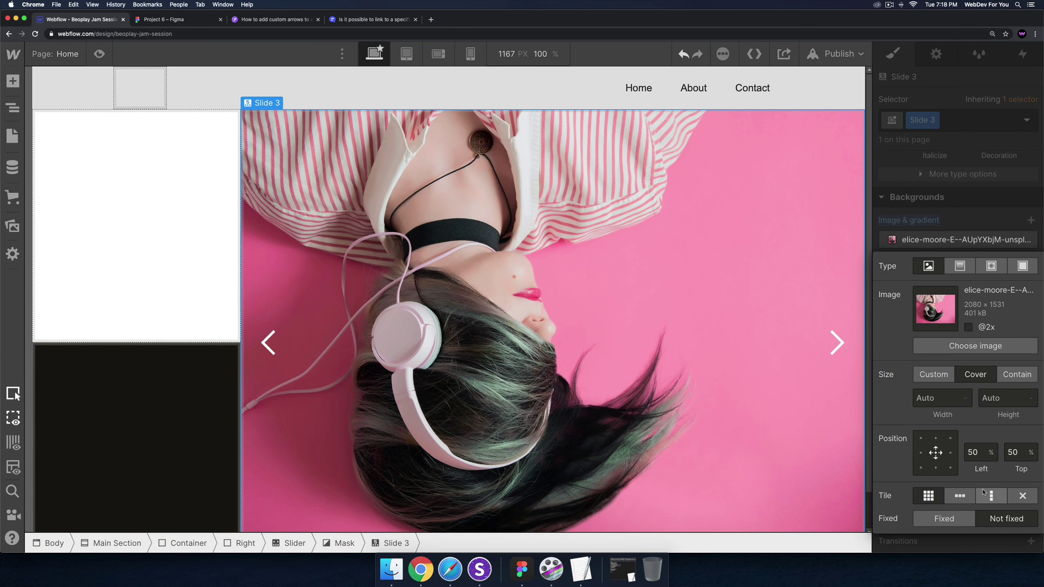
left_click(1022, 495)
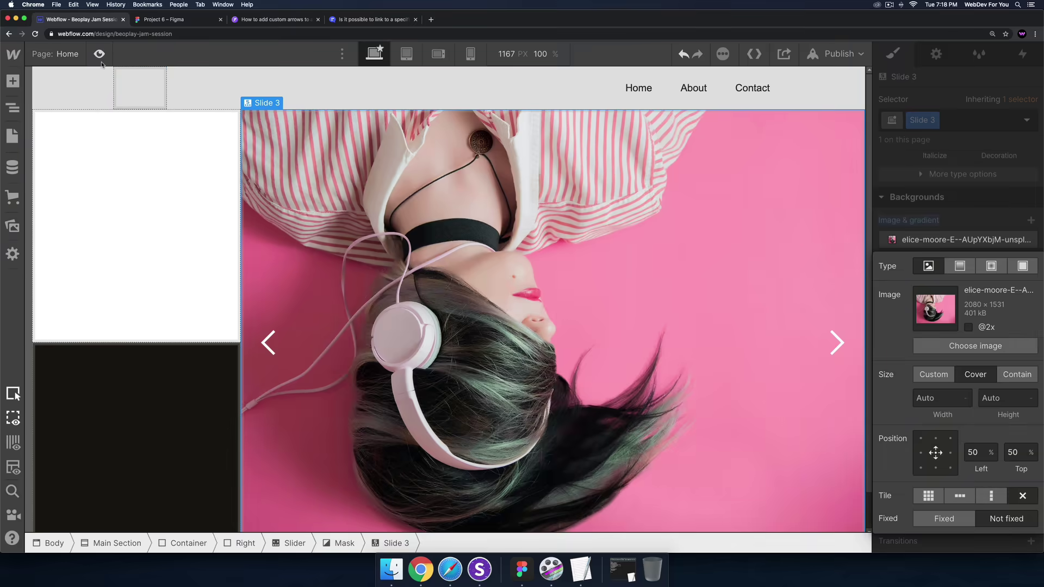
- Preview the page, go through the slides with the slider's arrow, and return to editing
key("super+shift+p")
left_click(1005, 353)
left_click(1005, 353)
left_click(1004, 353)
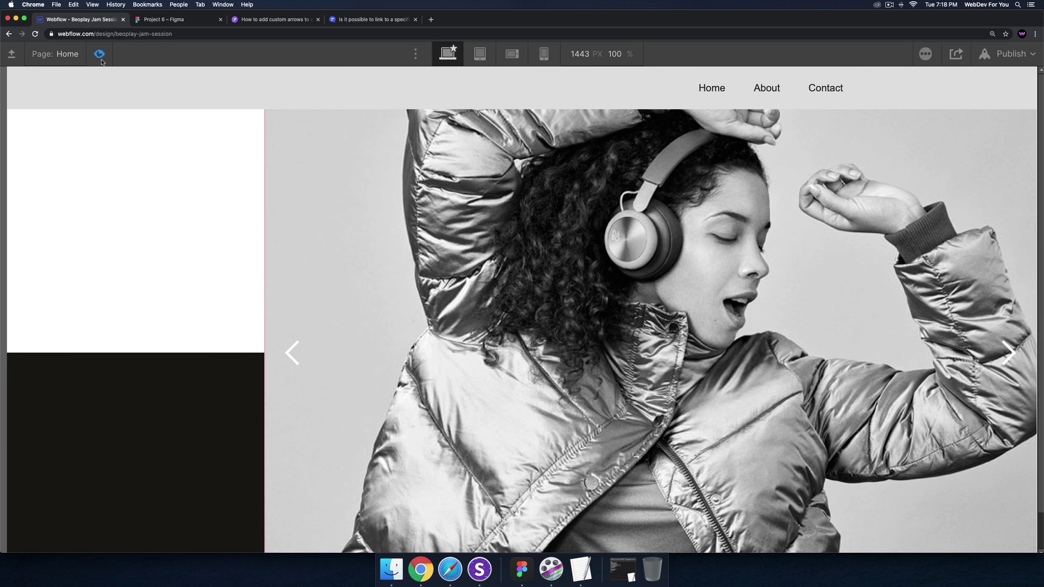
left_click(101, 56)
- Set the slider's animation to Cross Fade
left_click(590, 285)
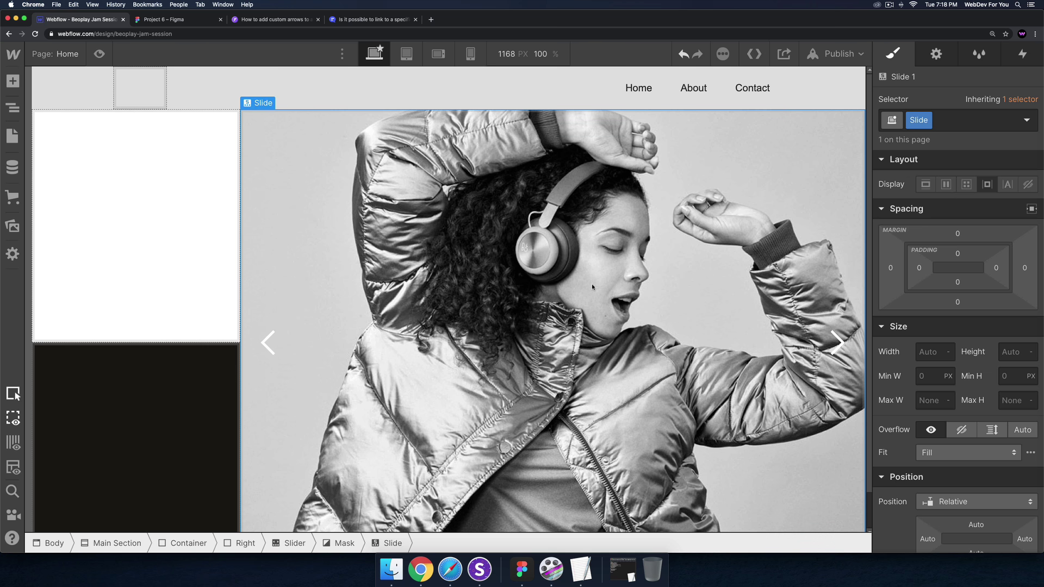
left_click(936, 54)
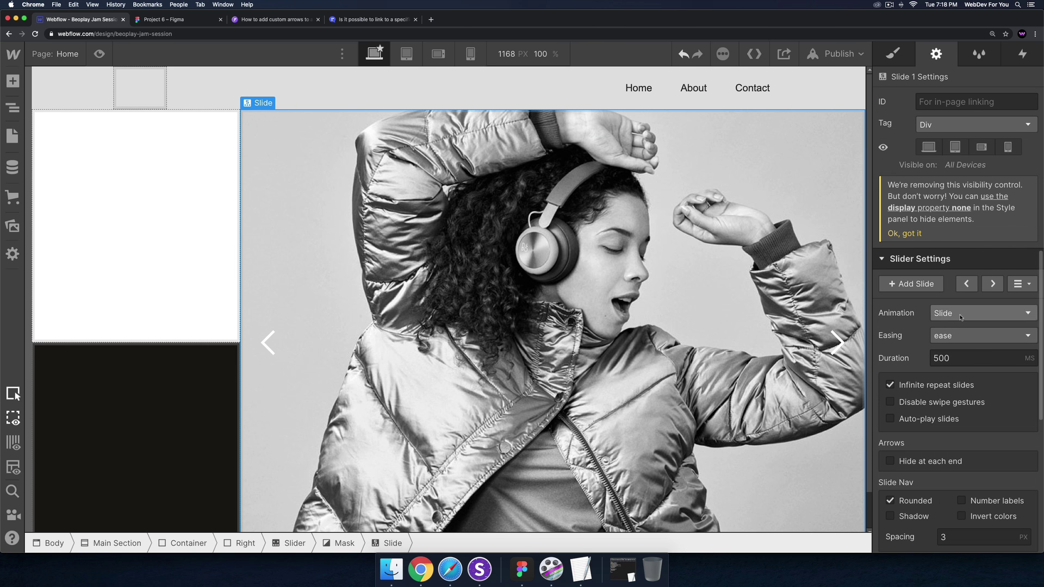
left_click(979, 313)
left_click(958, 343)
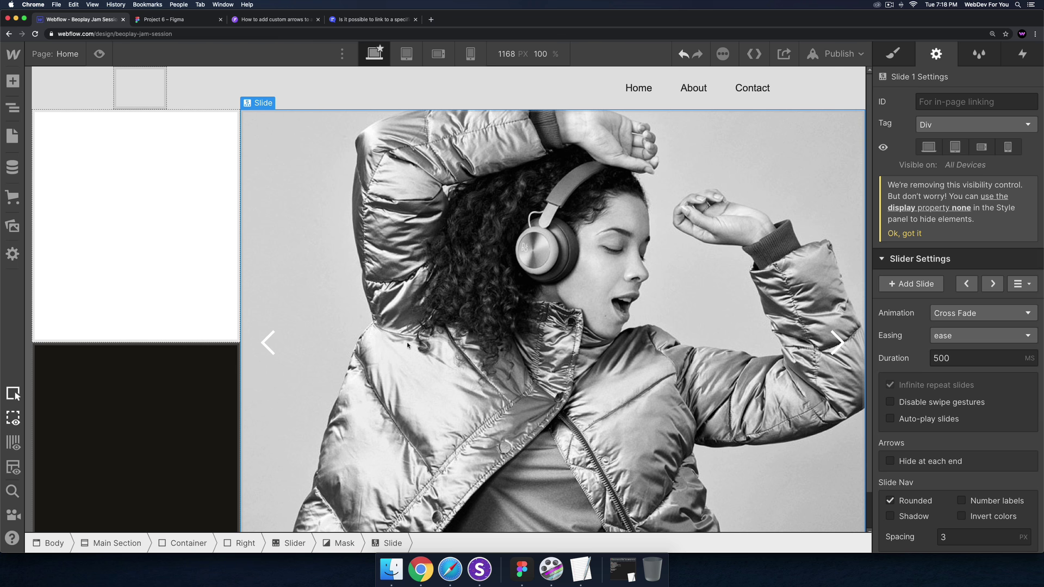
- Check the arrow design in the Project 6 Figma file, and hide the slider's default left and right arrows by setting their display to None
left_click(169, 20)
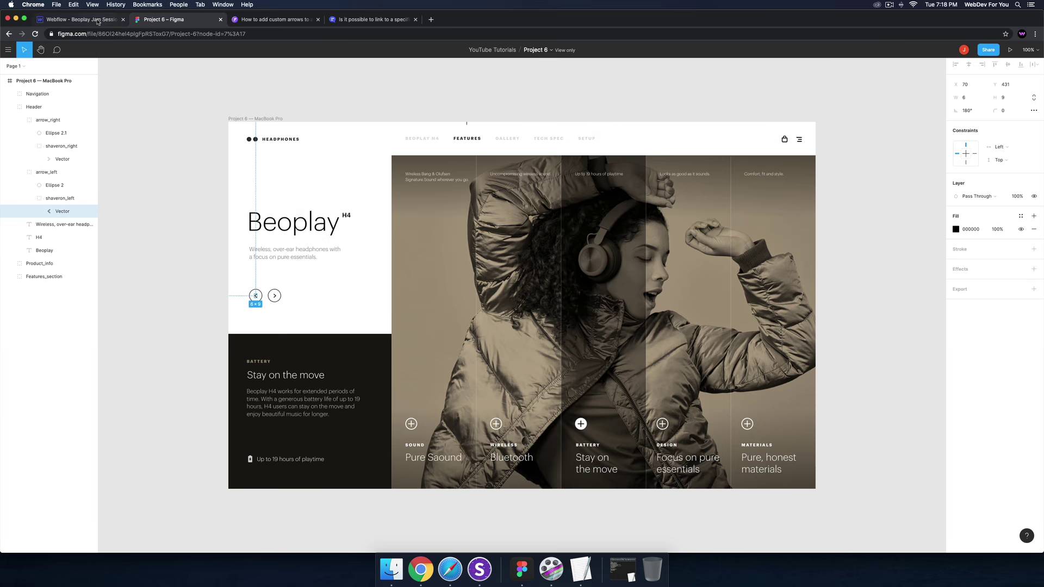
left_click(81, 20)
left_click(284, 312)
left_click(837, 342)
left_click(834, 283)
left_click(285, 242)
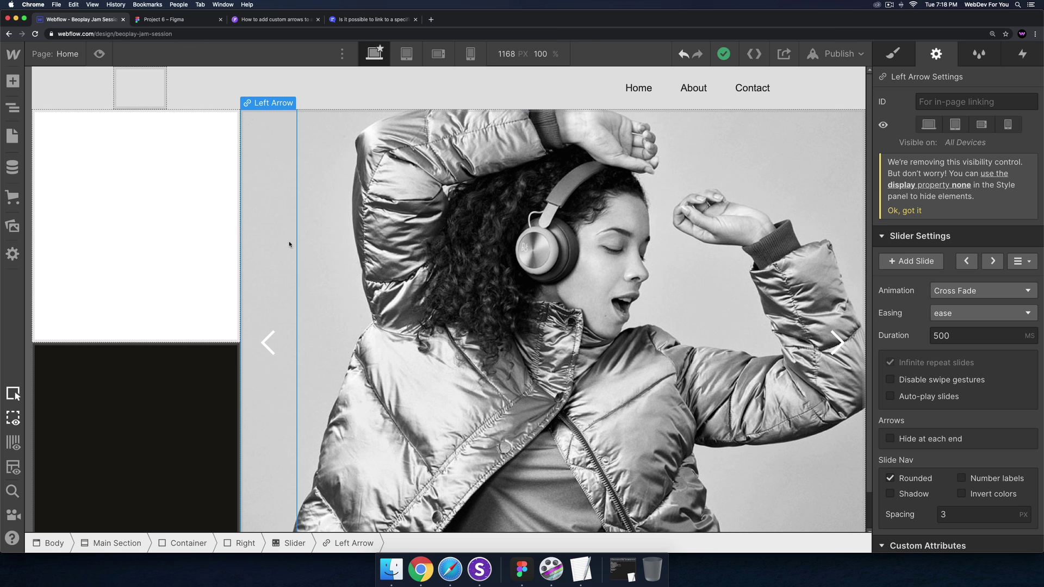
left_click(892, 54)
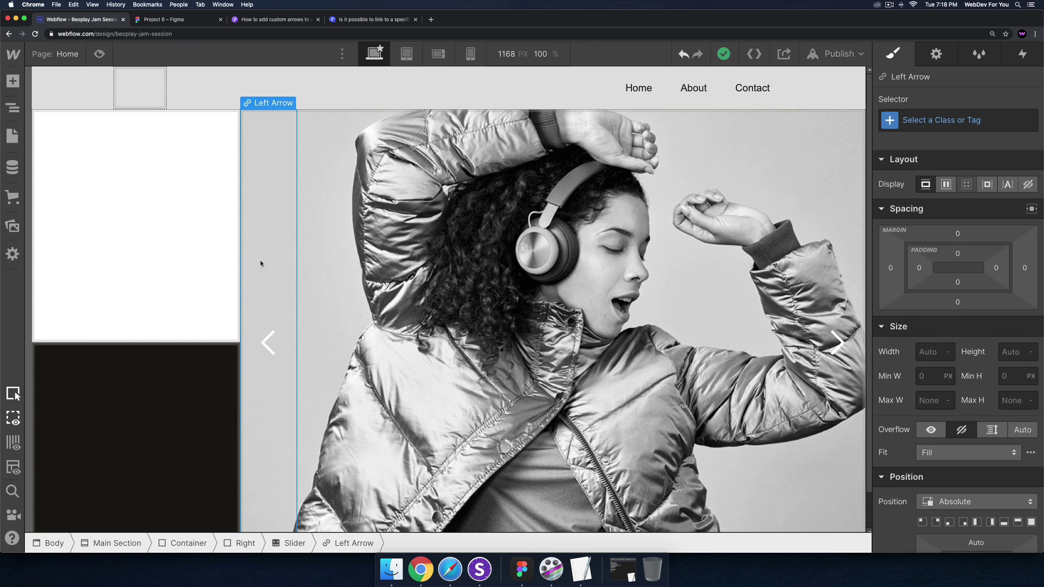
left_click(830, 212)
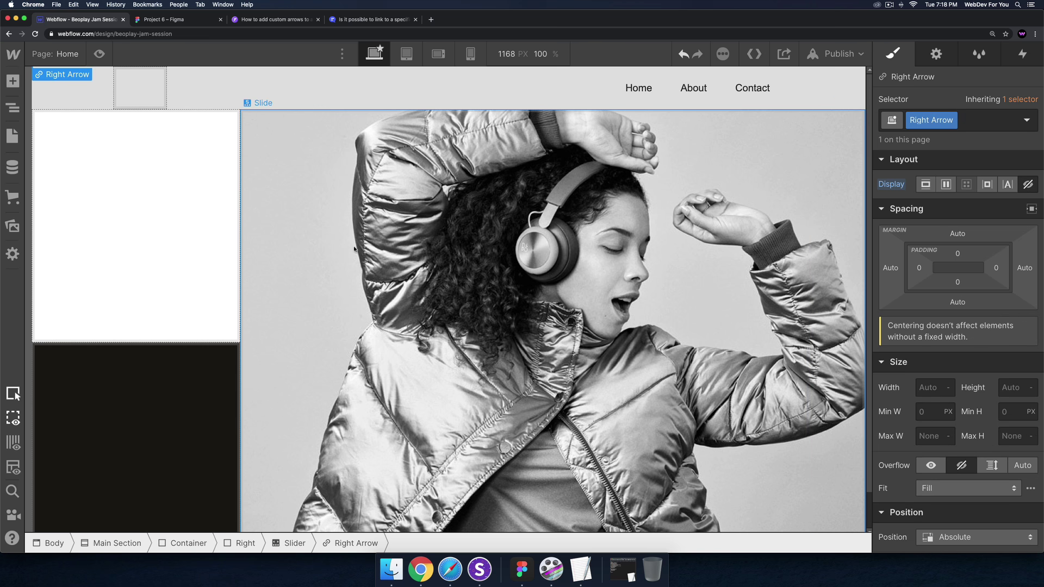
- Add a div block inside Left Panel 1 and give it the class "Slider Arrows Wrapper"
left_click(131, 218)
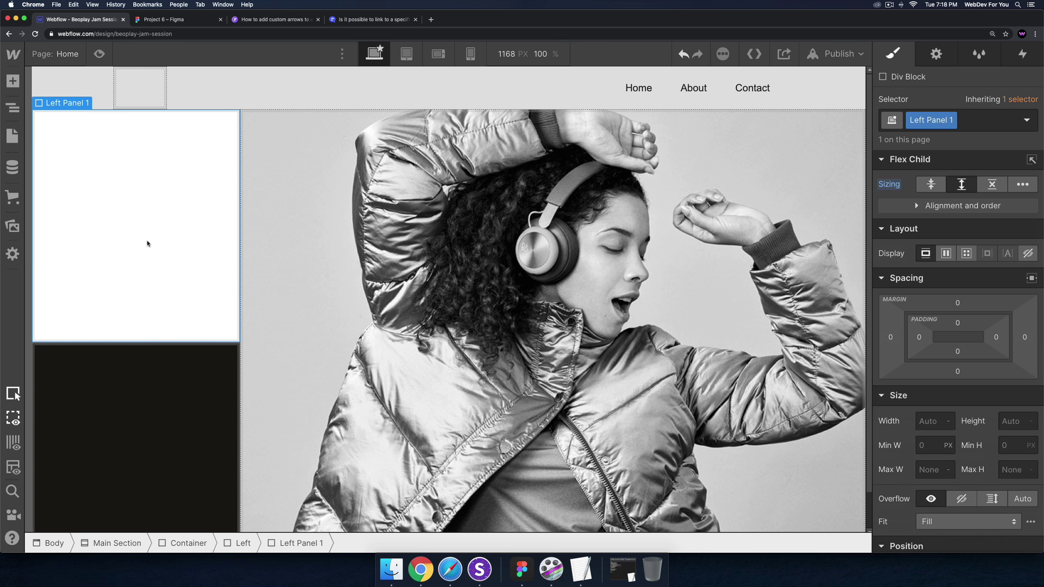
key("super+e")
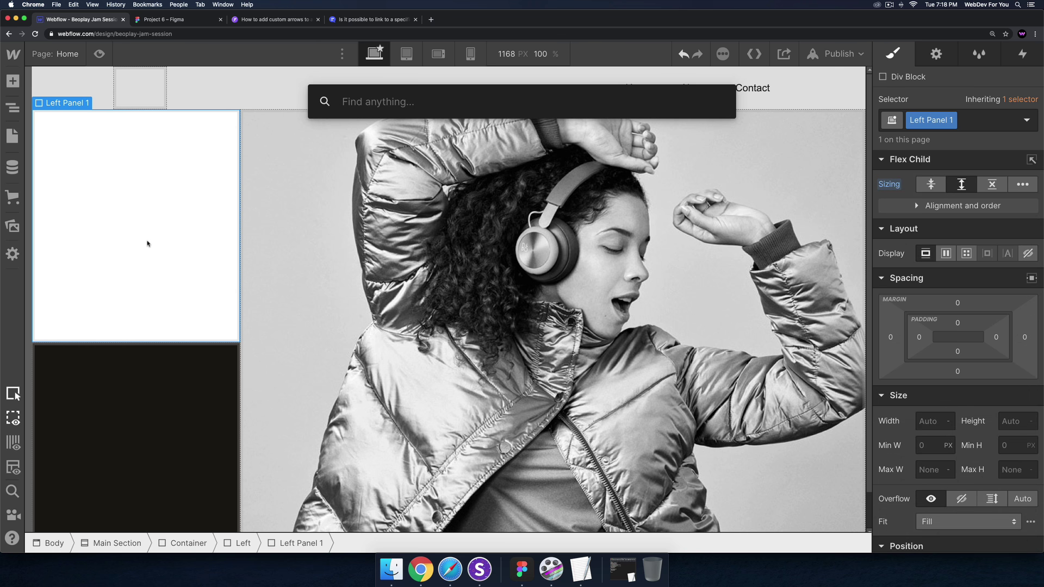
type("div")
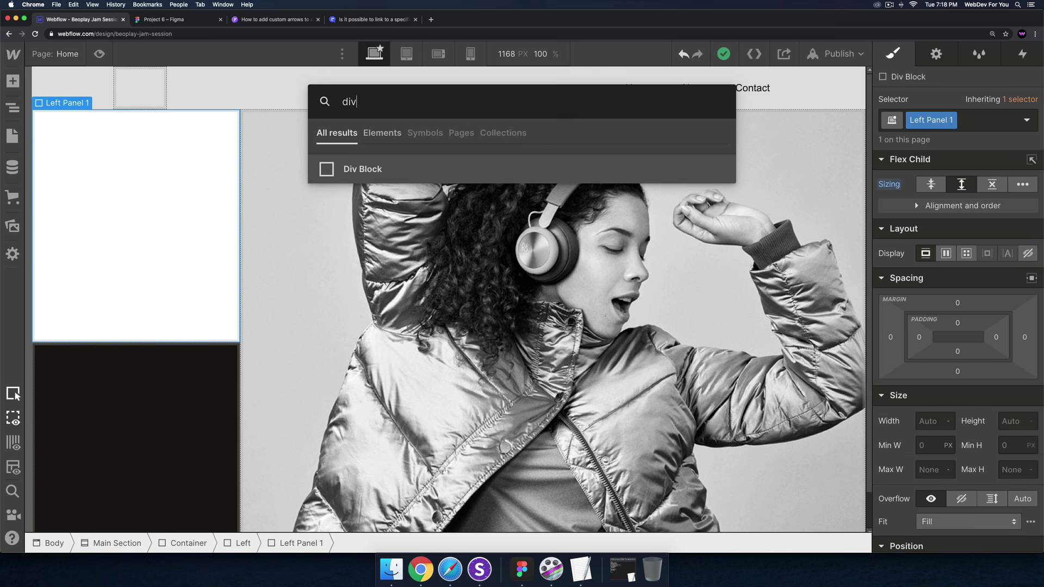
key("Return")
left_click(940, 124)
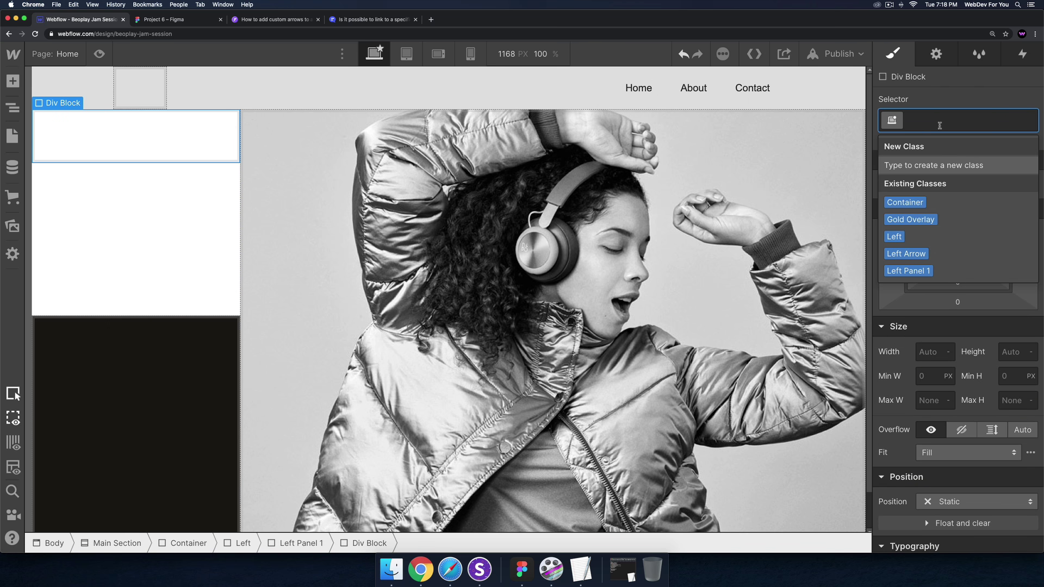
type("Slider Arrow ")
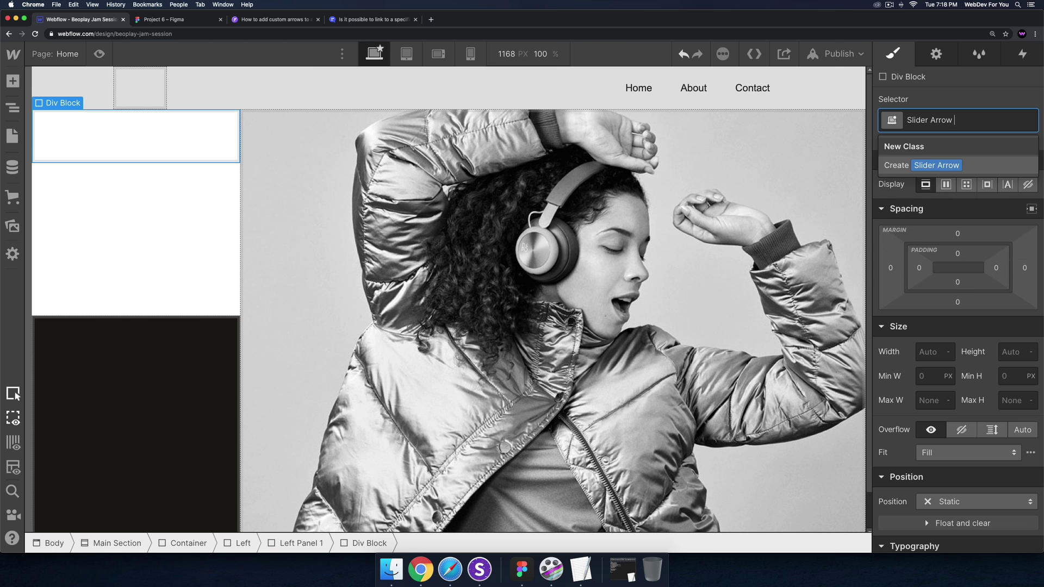
type("Wrapper")
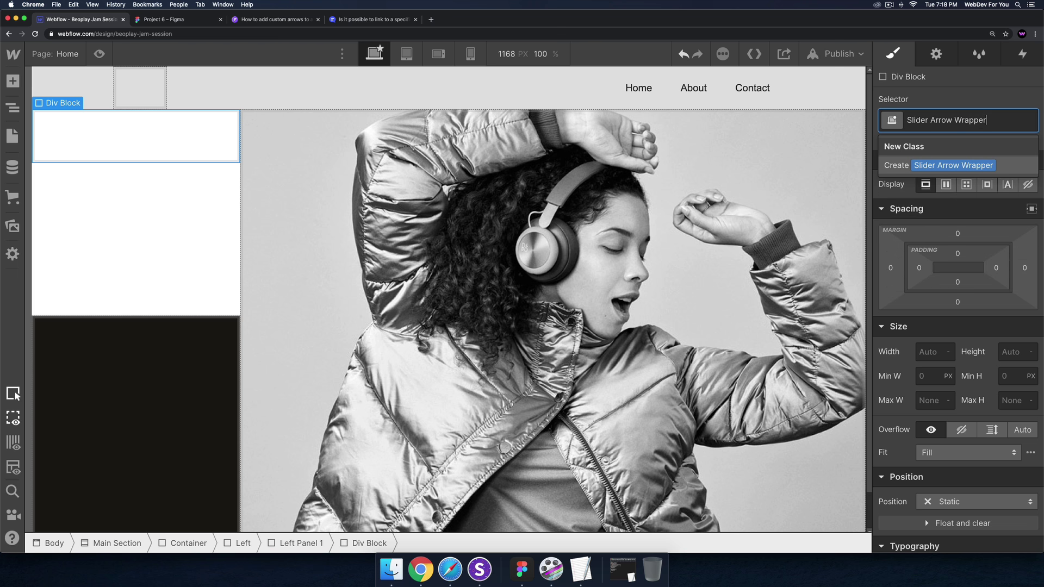
left_click(953, 119)
type("s")
key("Return")
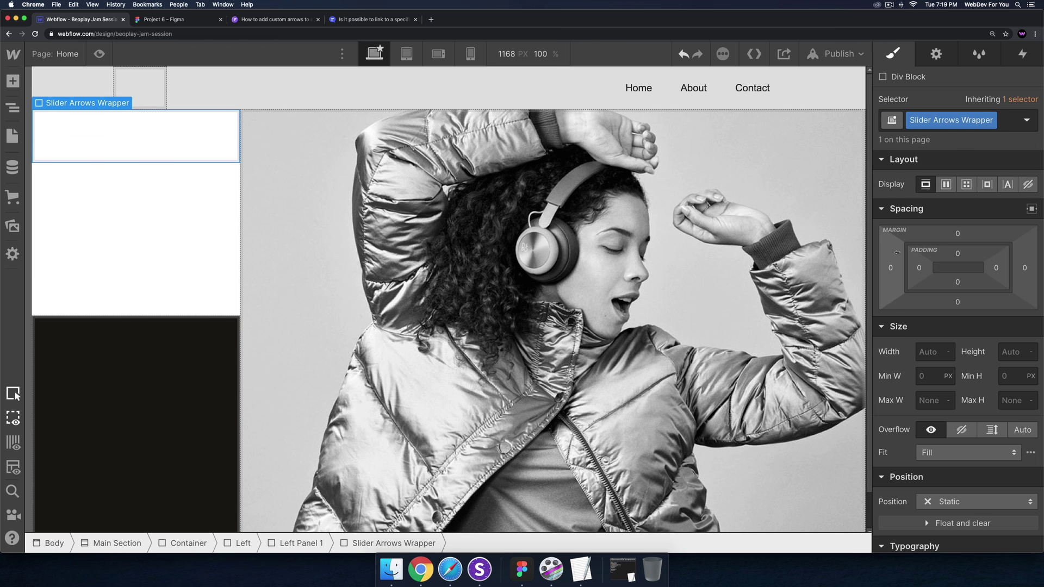
- Set the position of Left Panel 1 to Relative
left_click(172, 231)
scroll(928, 419, "down", 2)
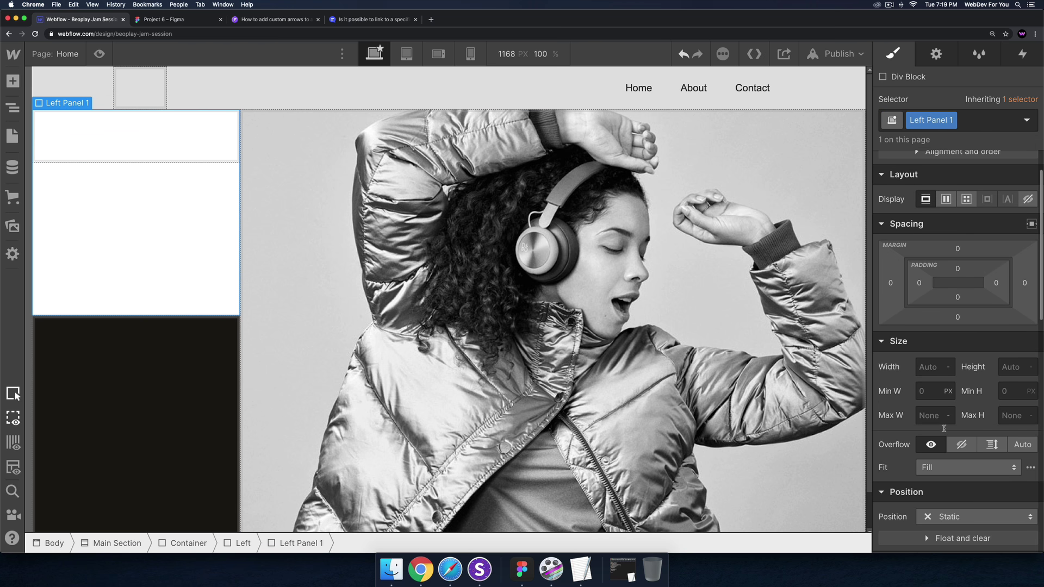
scroll(927, 418, "down", 4)
left_click(954, 408)
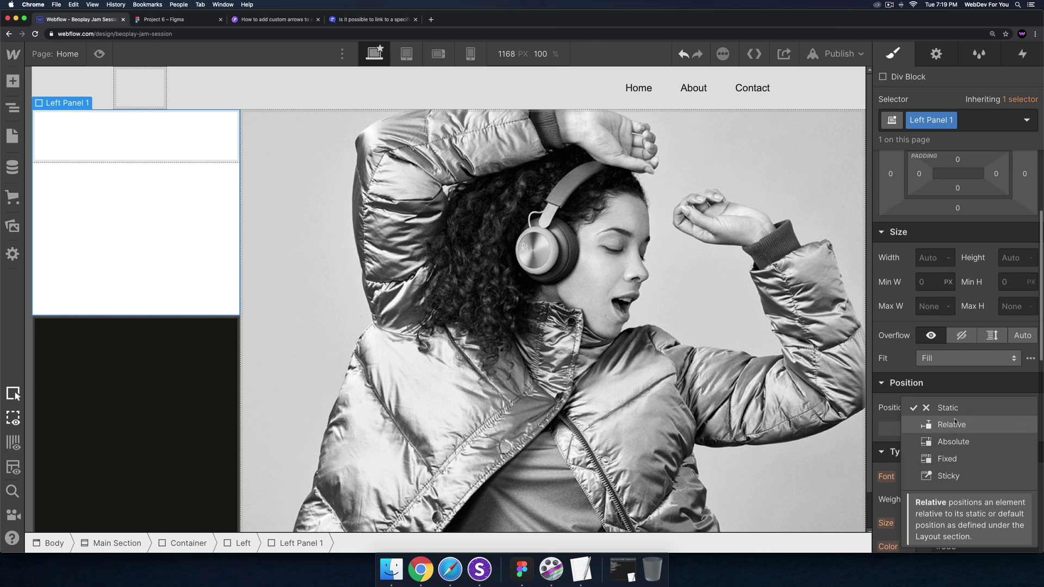
- Position the Slider Arrows Wrapper absolutely at the bottom-left corner of Left Panel 1, with 0% left and 0% bottom
left_click(175, 125)
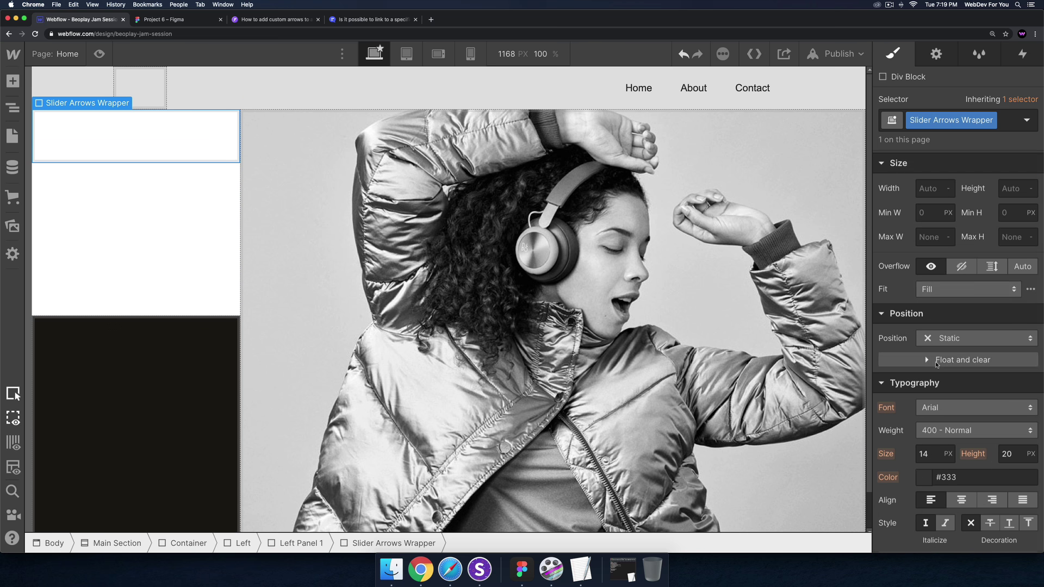
scroll(936, 364, "down", 1)
left_click(946, 311)
left_click(946, 348)
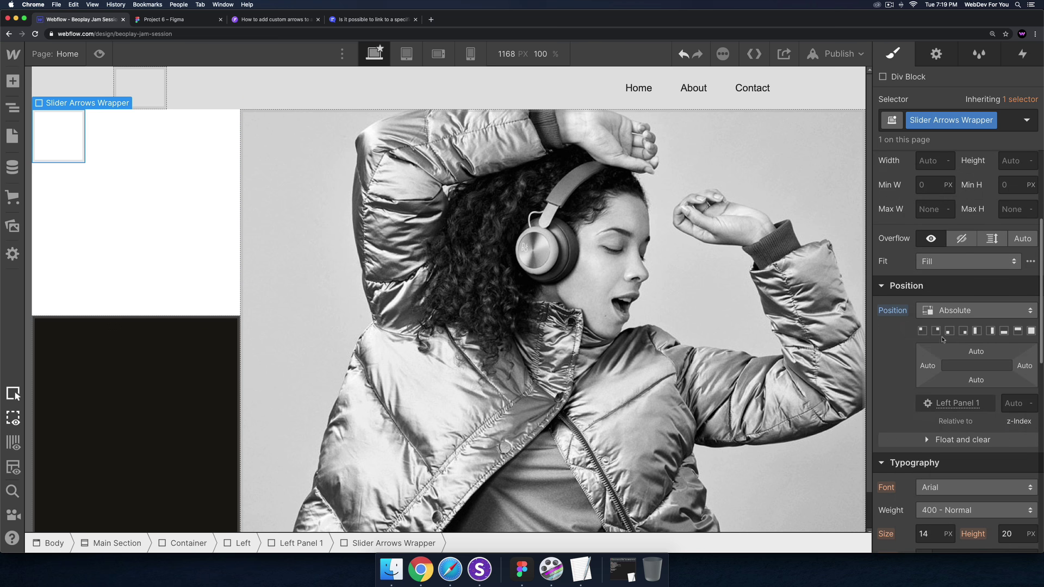
left_click(949, 331)
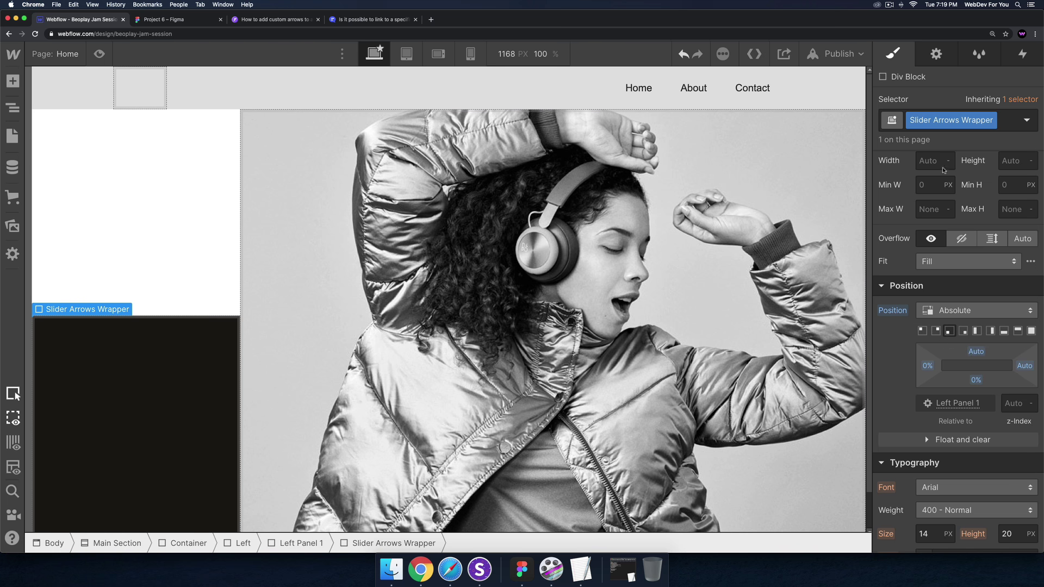
- Add a div block inside the Slider Arrows Wrapper and give it the class "Slider Left Arrow"
key("super+e")
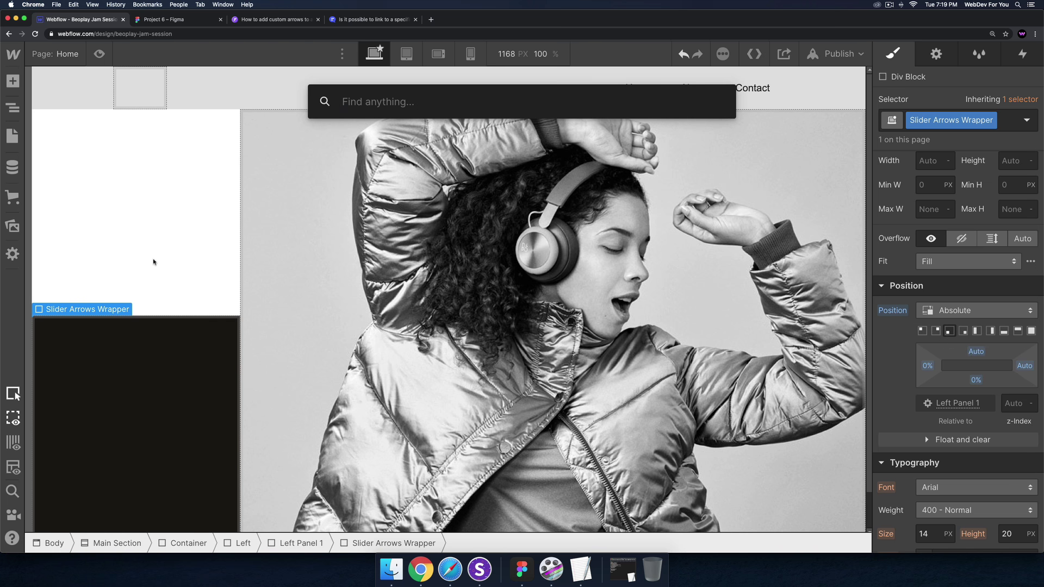
type("div")
key("Return")
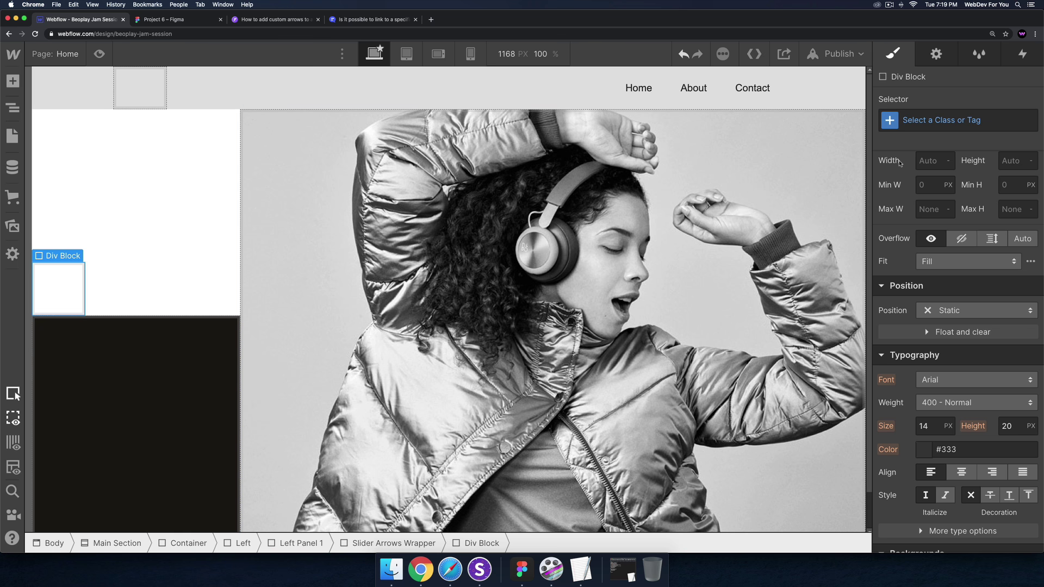
left_click(923, 126)
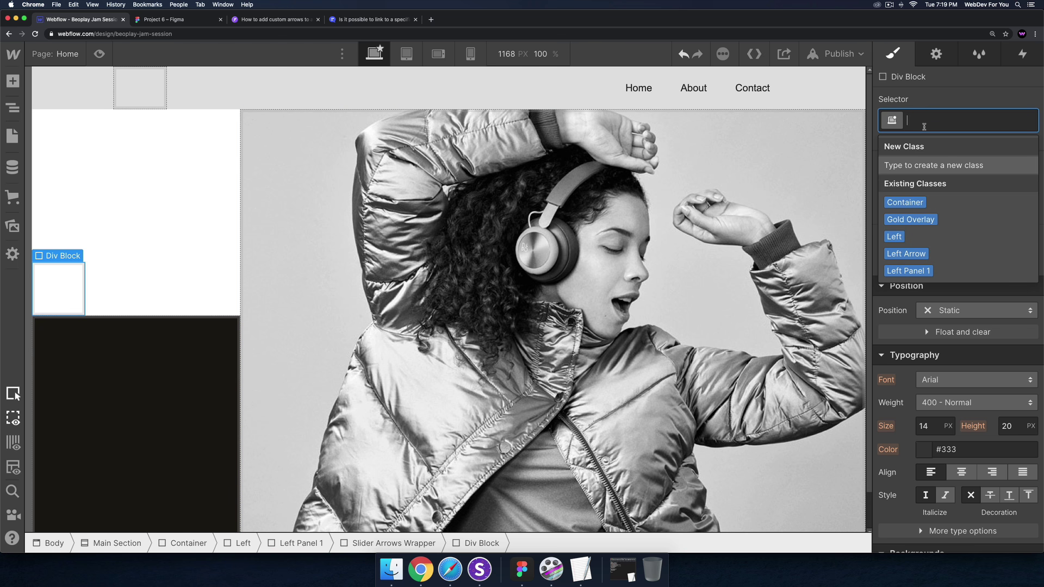
type("Slider lef")
key("BackSpace")
key("BackSpace")
key("BackSpace")
type("Left Arrow")
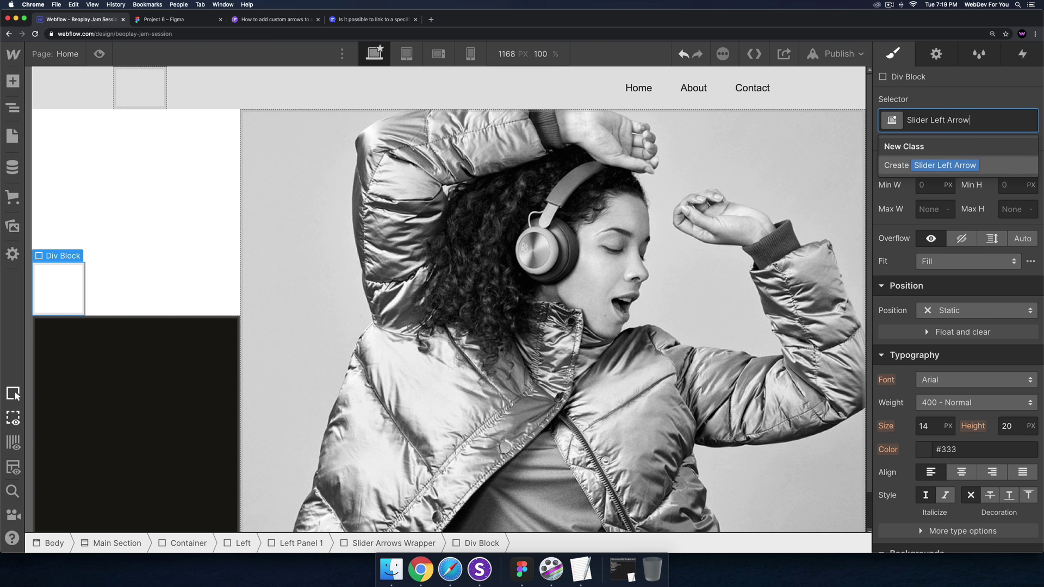
key("Return")
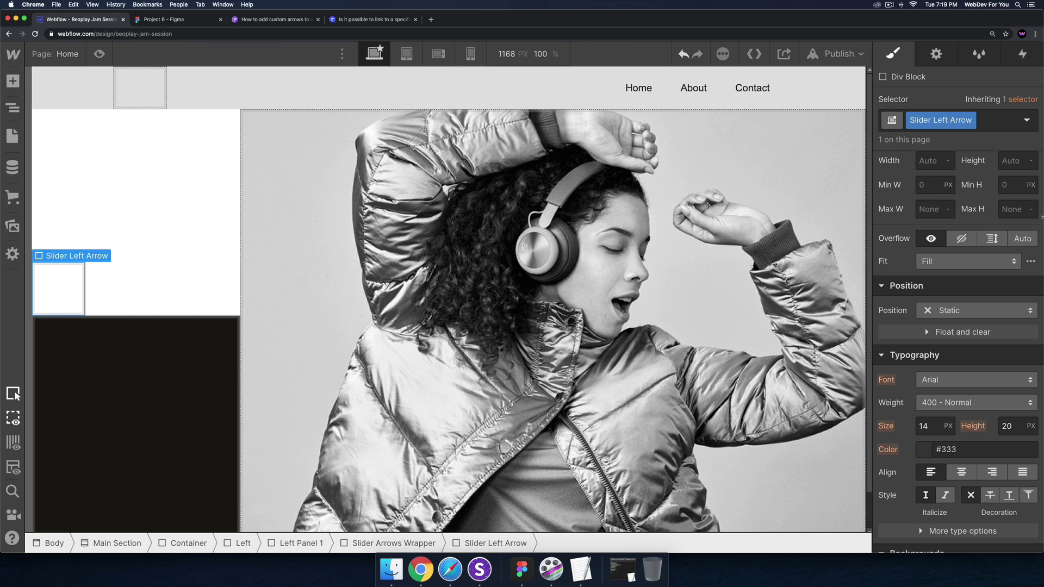
- Style the Slider Left Arrow as a 50 by 50 px circle with a 50% radius and a solid 1 px black border
scroll(973, 277, "up", 3)
left_click(935, 260)
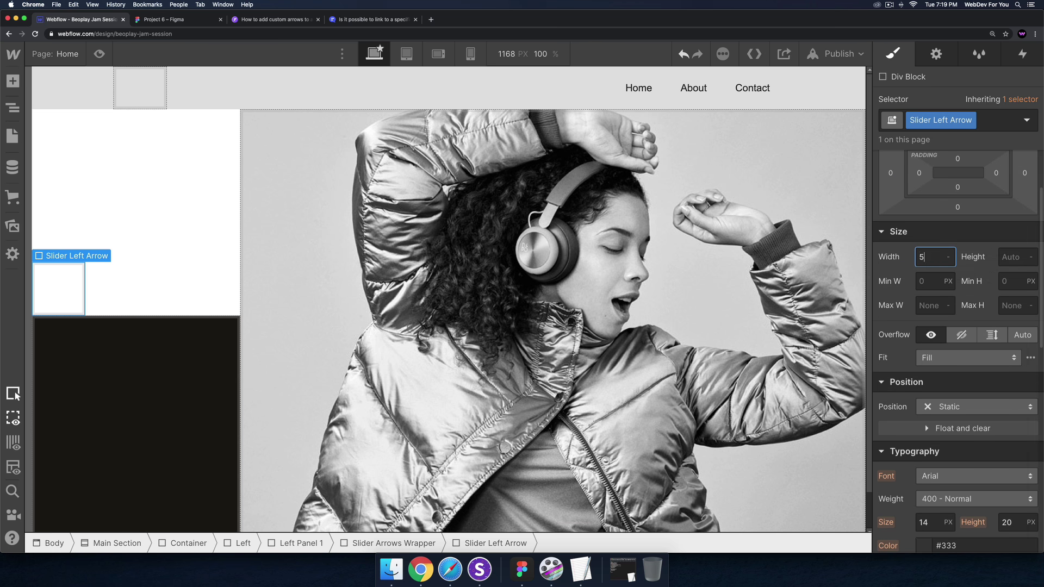
type("60")
scroll(956, 406, "down", 5)
scroll(956, 406, "down", 3)
type("50%")
key("Return")
left_click(1001, 449)
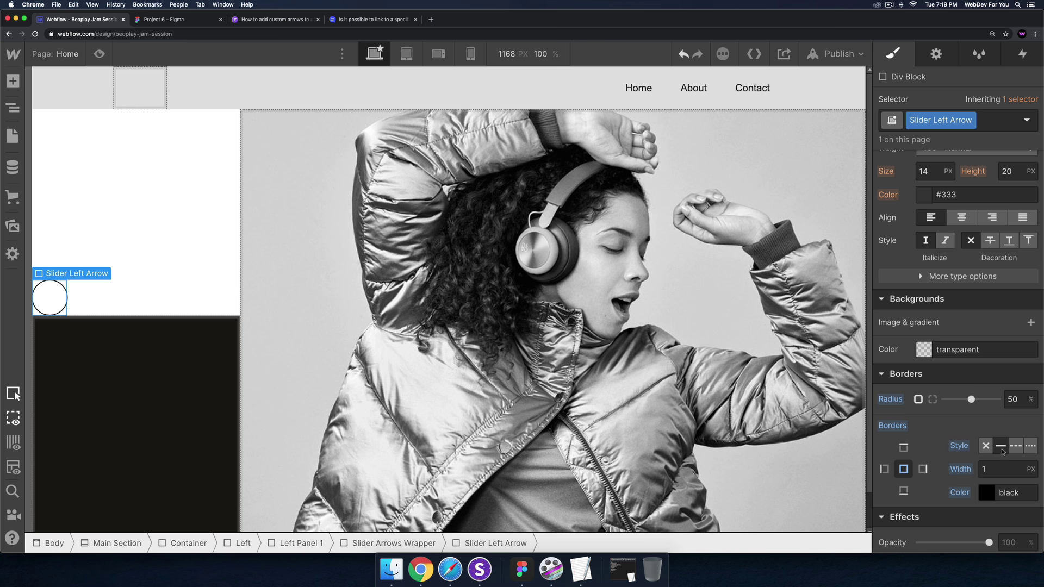
- Duplicate the Slider Left Arrow, duplicate the copy's class and rename that class "Slider Right Arrow"
key("Escape")
left_click(49, 296)
key("super+d")
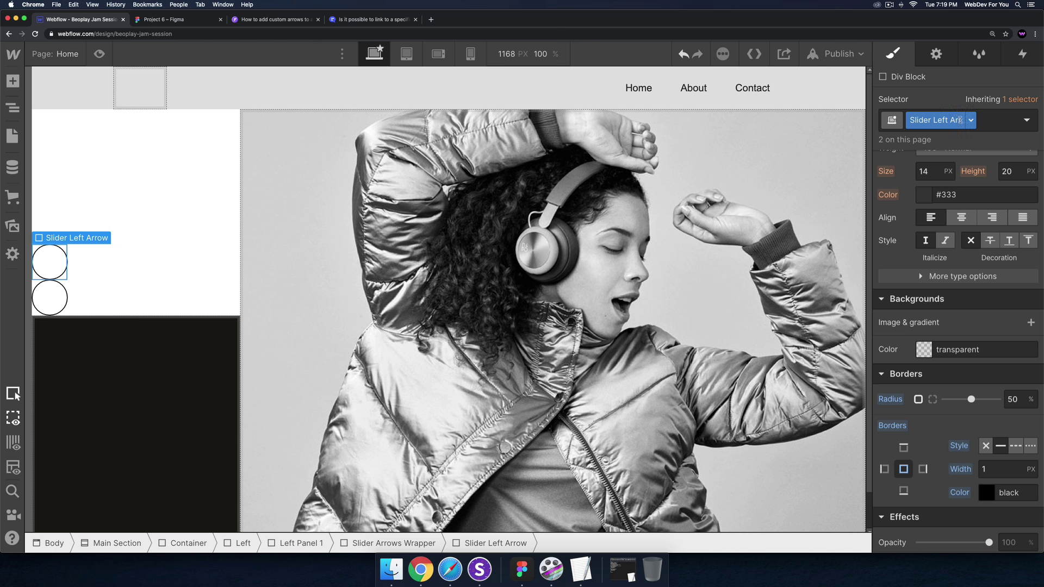
left_click(968, 121)
left_click(926, 155)
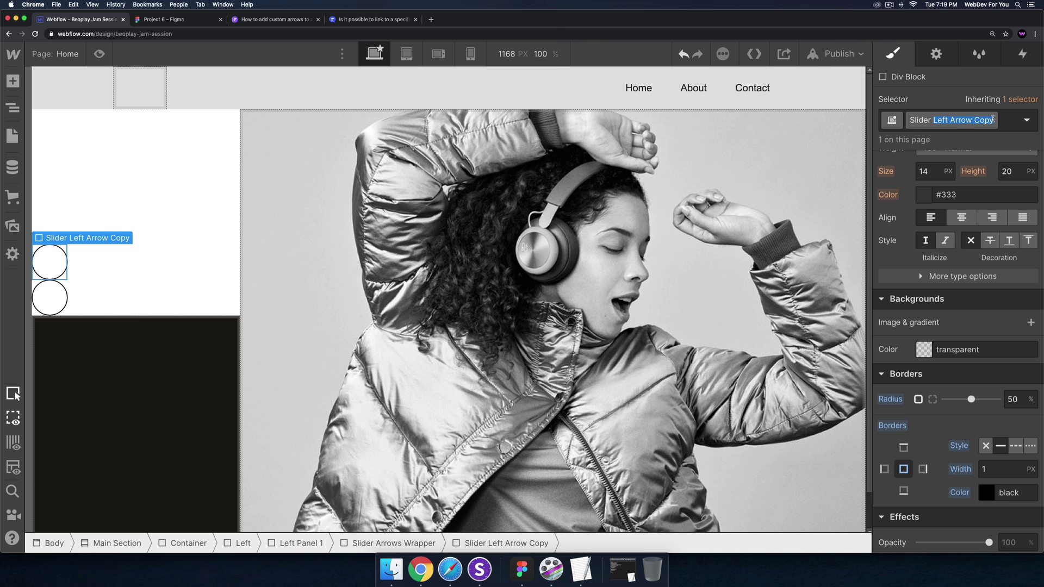
type("Ri")
key("Return")
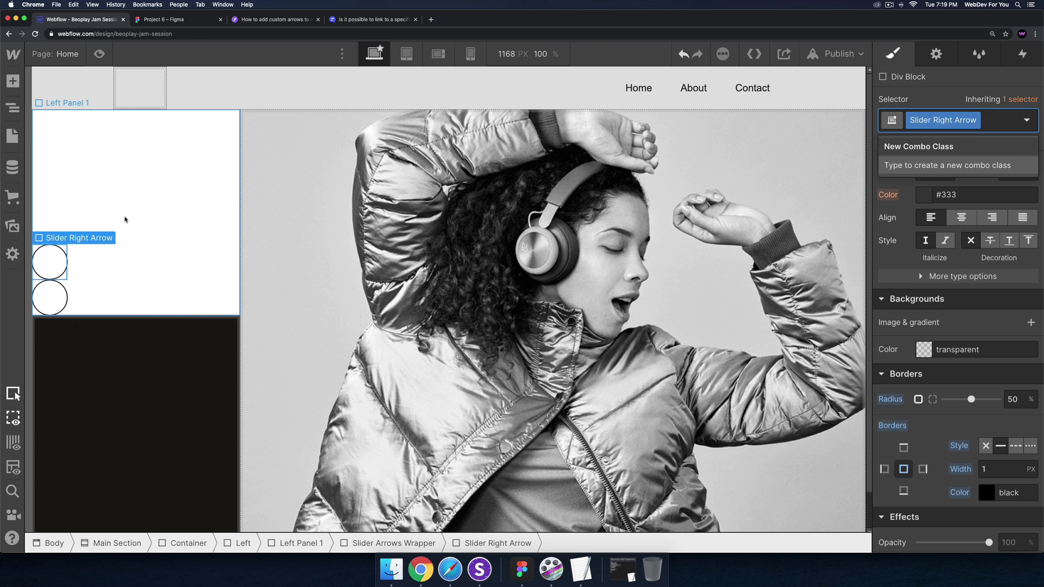
- Set the Slider Arrows Wrapper's display to flex so the two arrows sit side by side horizontally
left_click(59, 256)
left_click(393, 543)
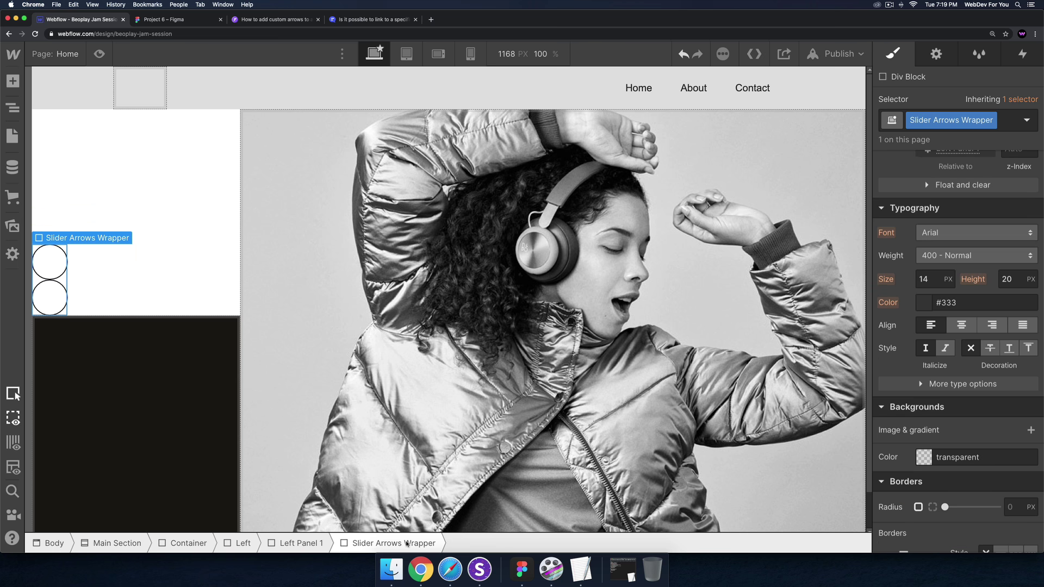
scroll(978, 269, "up", 5)
scroll(978, 269, "up", 2)
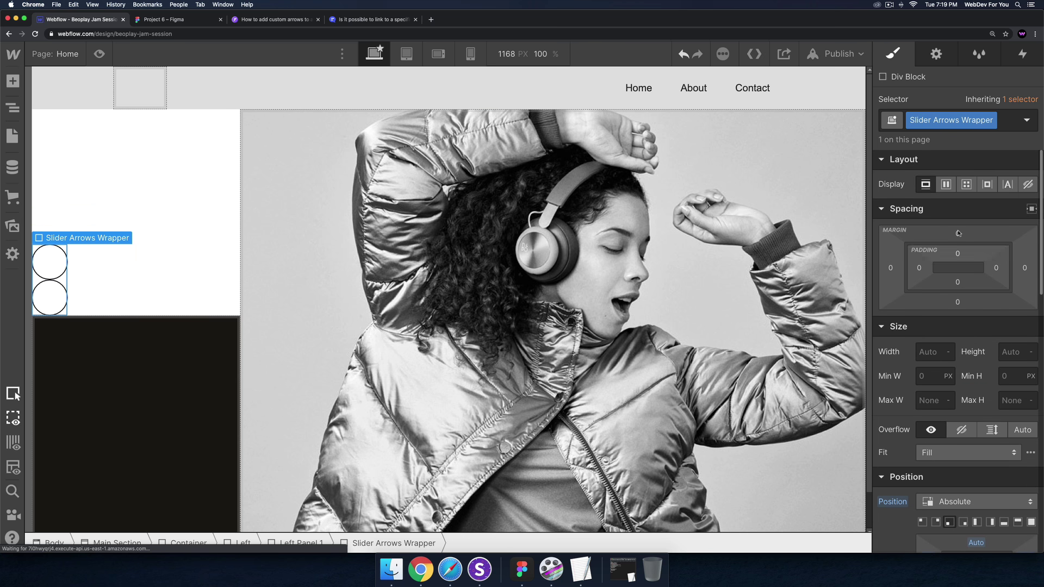
left_click(946, 185)
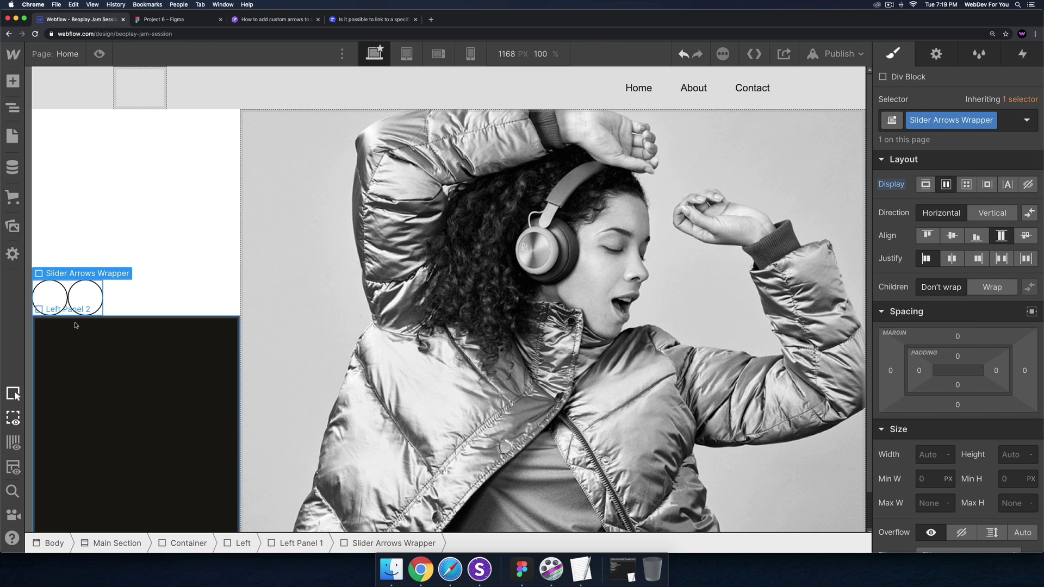
- Give the Slider Left Arrow a left margin of 20 px to space the two circles apart
left_click(85, 297)
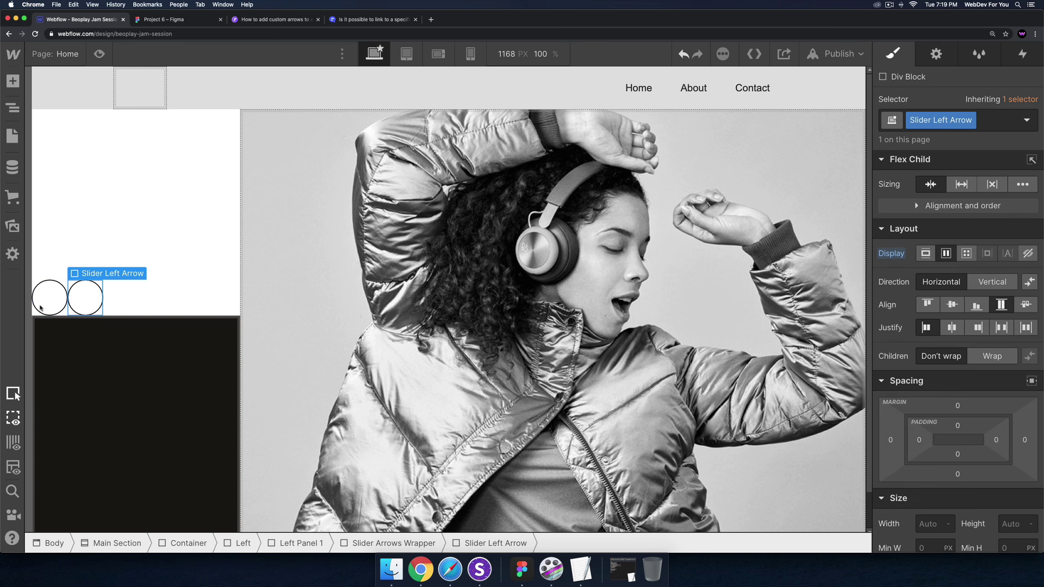
left_click(41, 307)
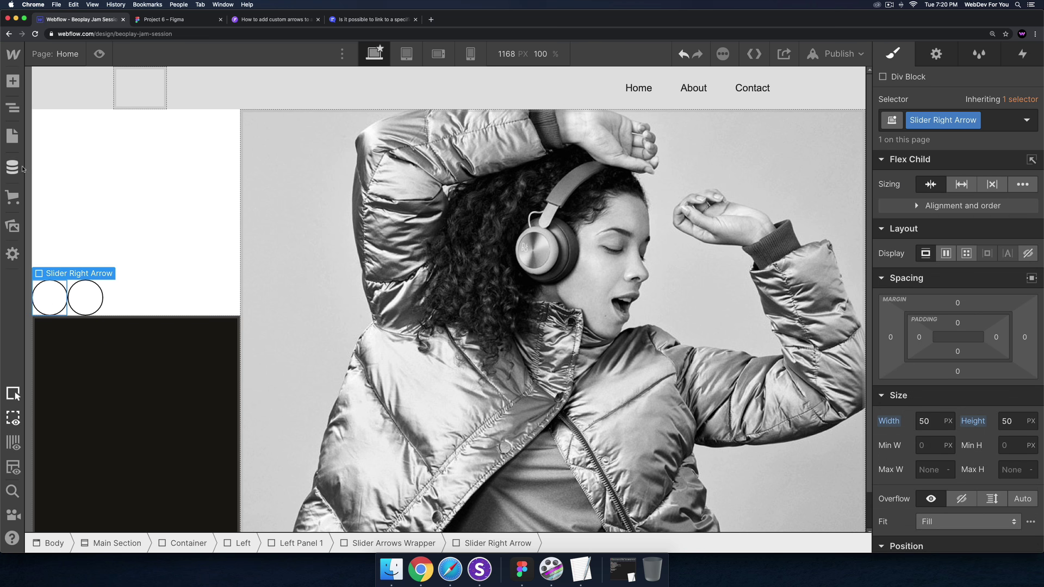
left_click(85, 292)
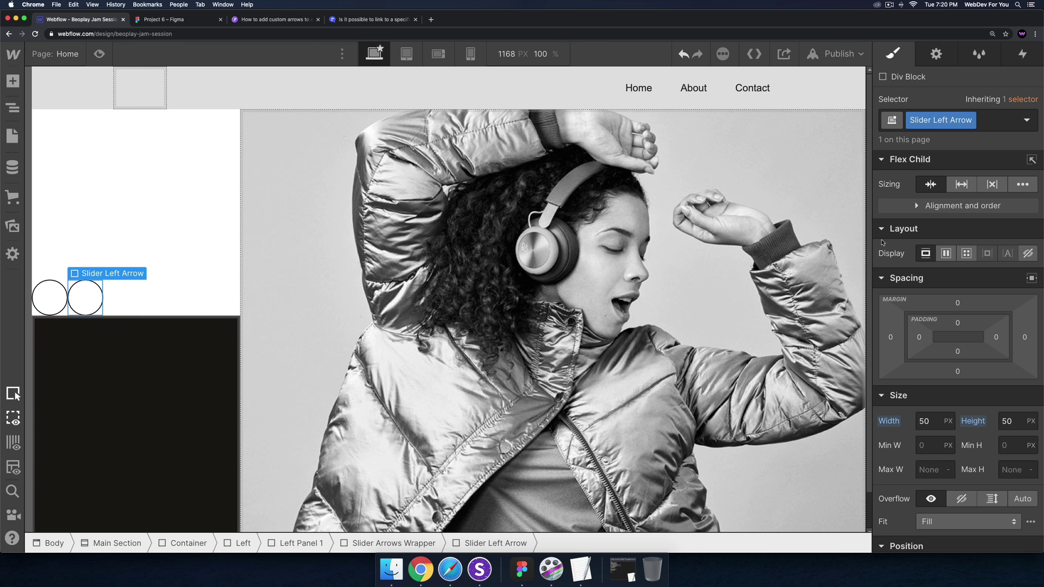
left_click_drag(893, 338, 882, 338)
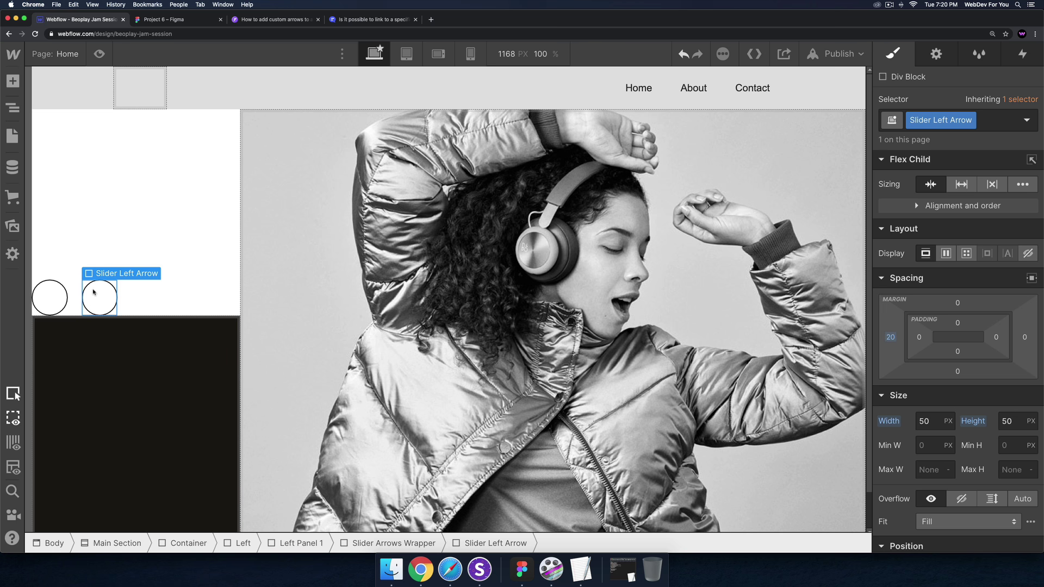
left_click(57, 294)
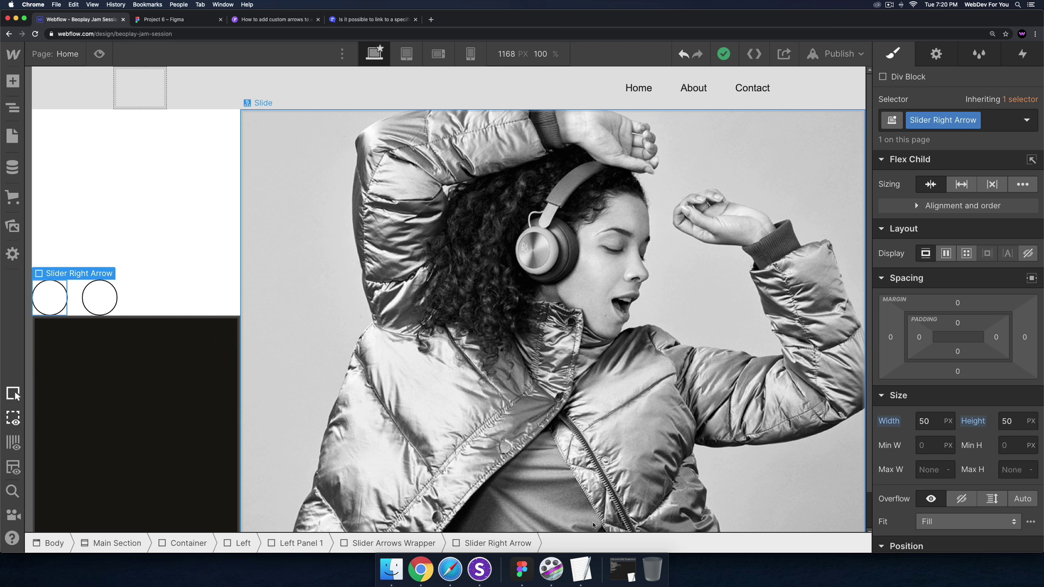
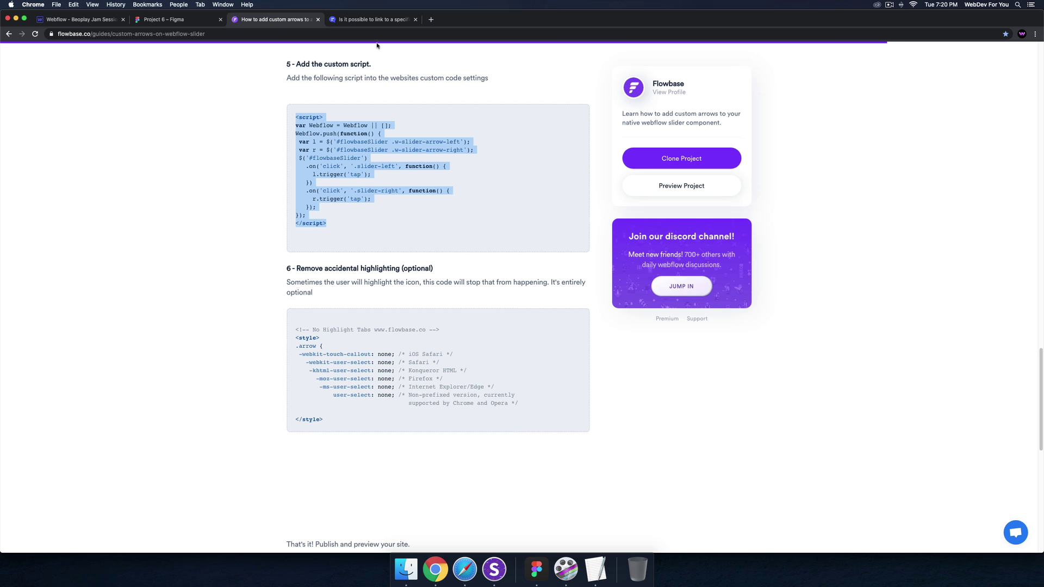
- Check the forum thread about linking to a specific slide and copy the full slider arrow script from the TextEdit document
left_click(373, 19)
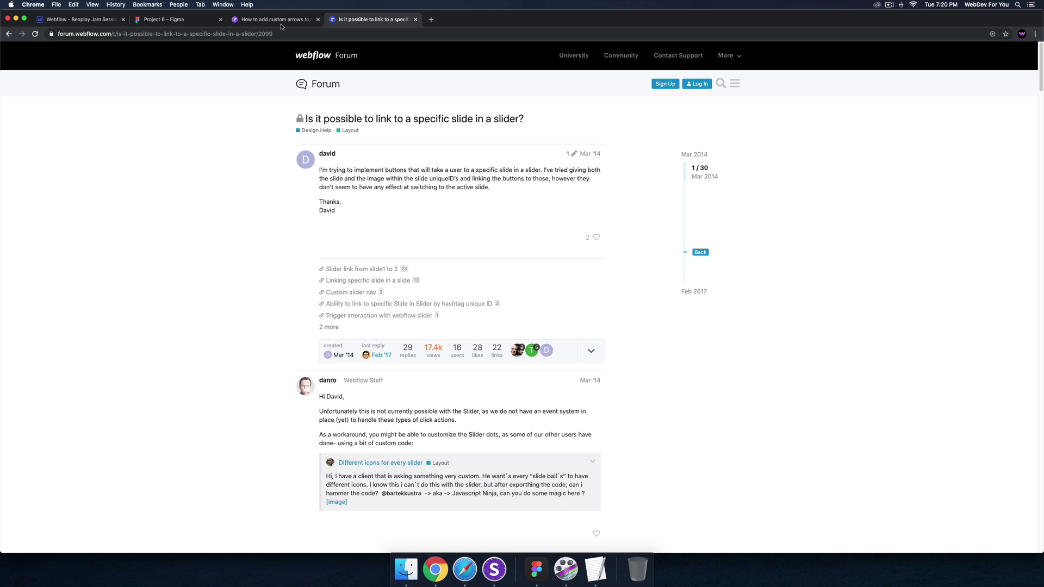
left_click(81, 19)
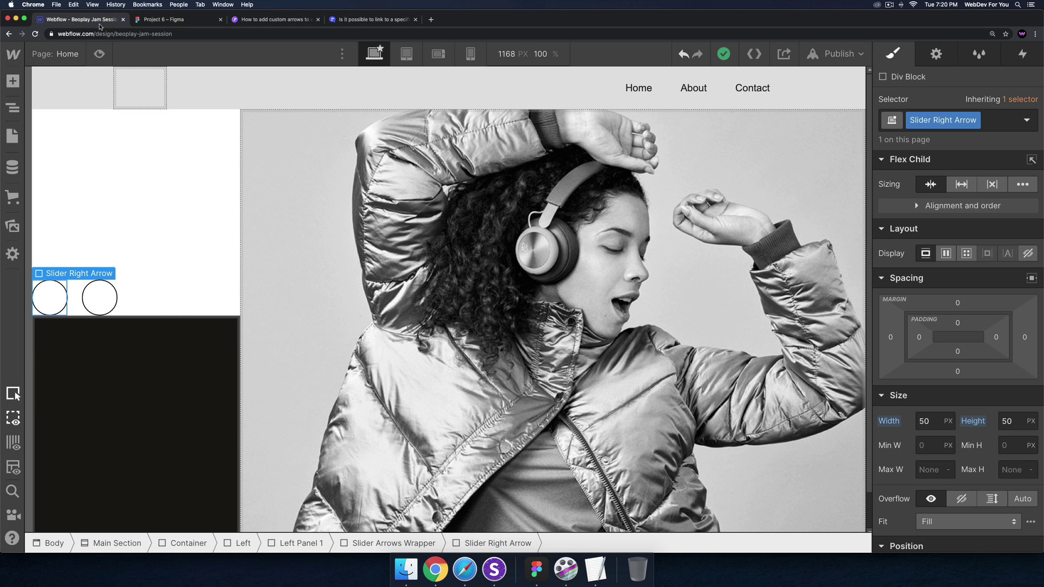
left_click(596, 569)
left_click_drag(135, 294, 45, 181)
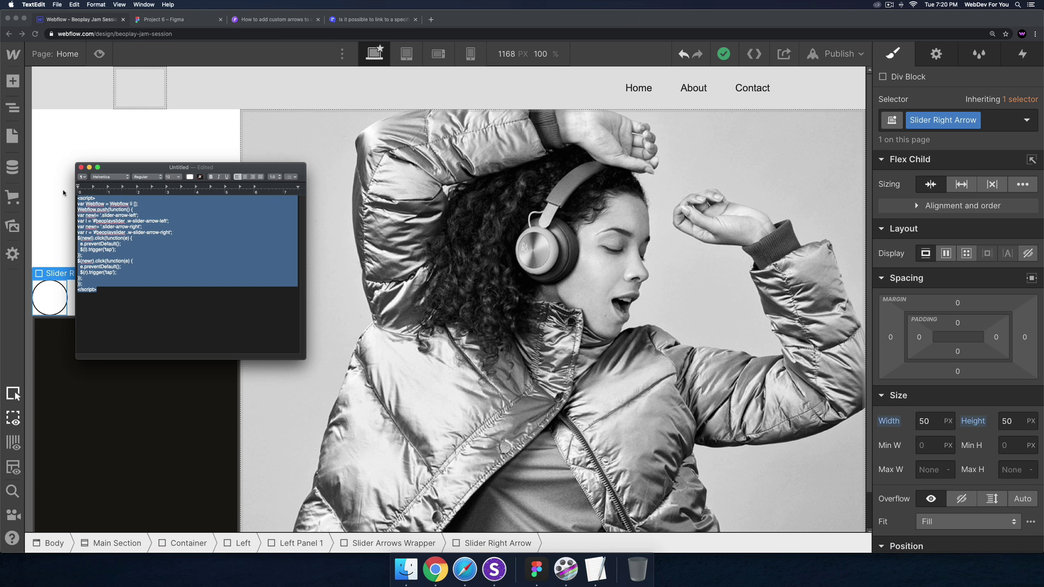
key("super+c")
left_click(63, 192)
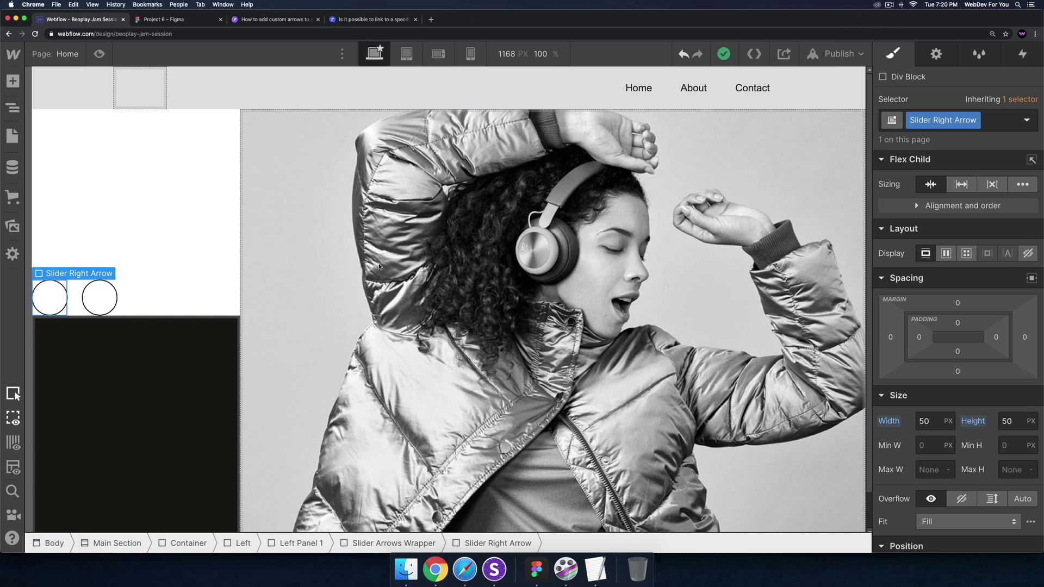
- Paste the copied slider arrow script into the Home page's custom code inside the <head> tag
left_click(15, 110)
left_click(15, 111)
left_click(12, 136)
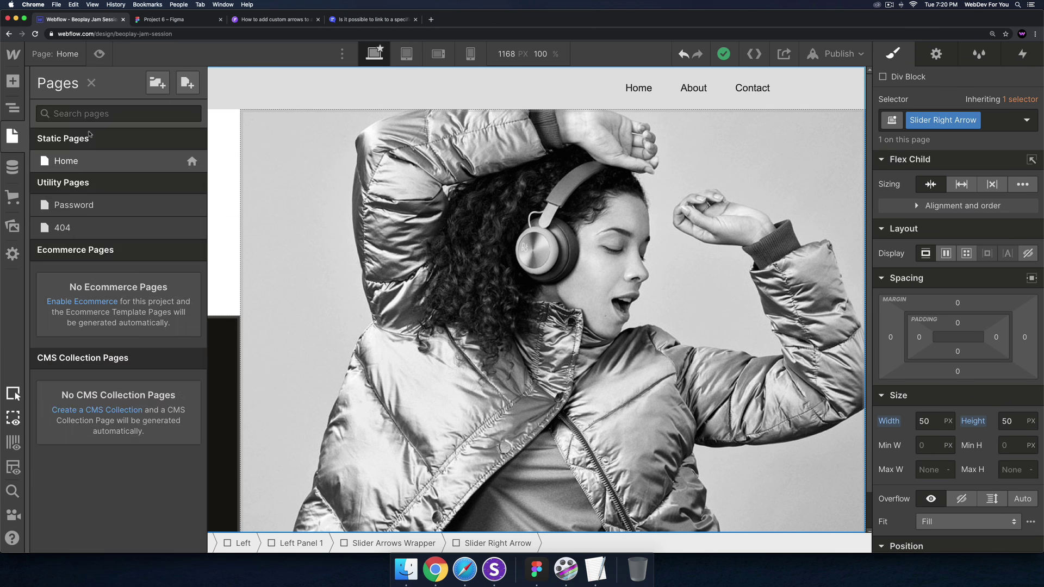
left_click(192, 162)
scroll(515, 307, "down", 10)
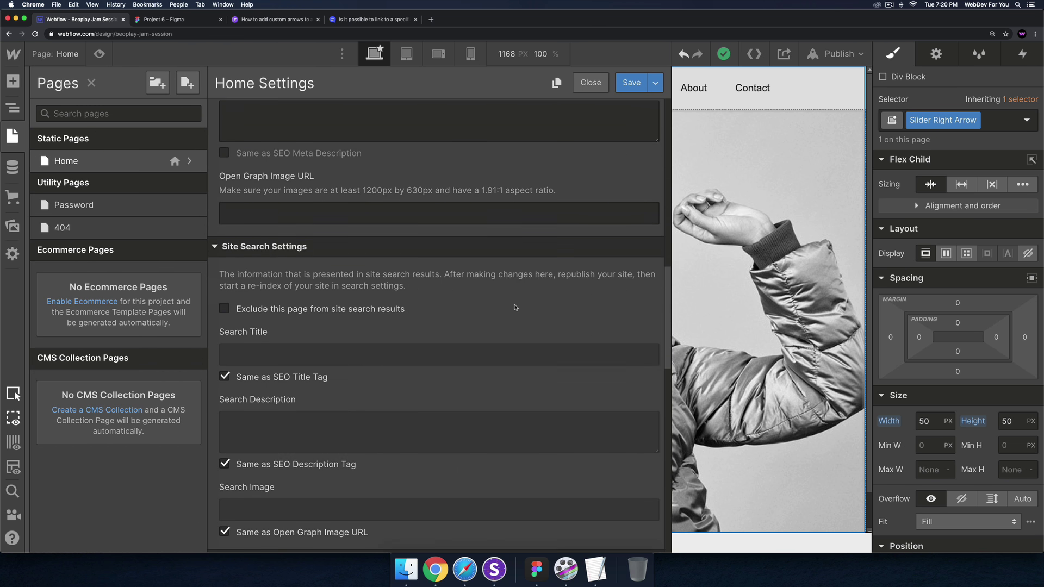
scroll(515, 307, "down", 7)
left_click(398, 337)
key("super+v")
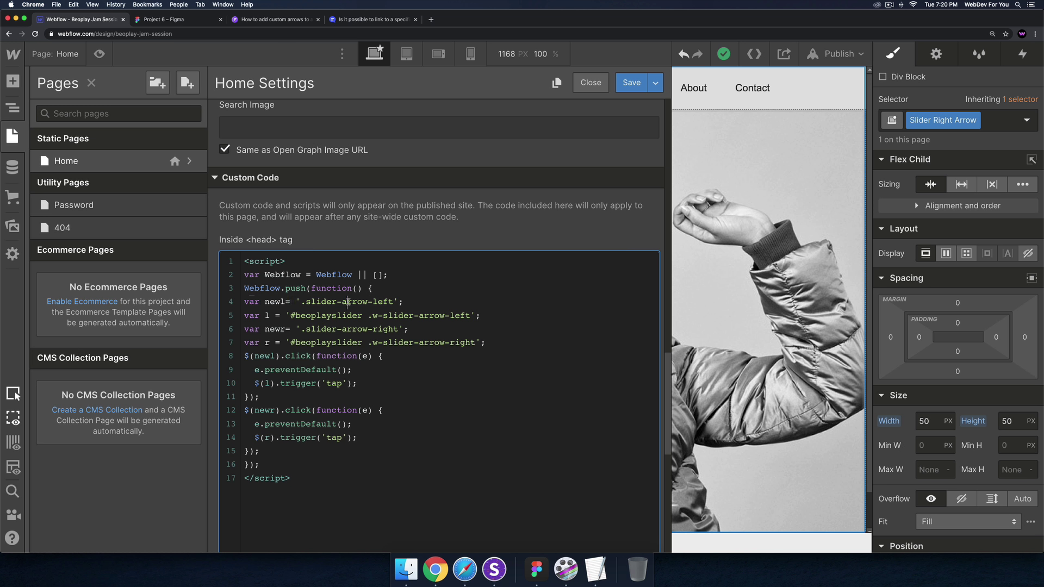
- Examine the custom arrow class, default arrow class and slider ID selectors in the pasted script
left_click_drag(305, 302, 401, 302)
left_click(401, 302)
left_click_drag(250, 316, 459, 315)
left_click(317, 315)
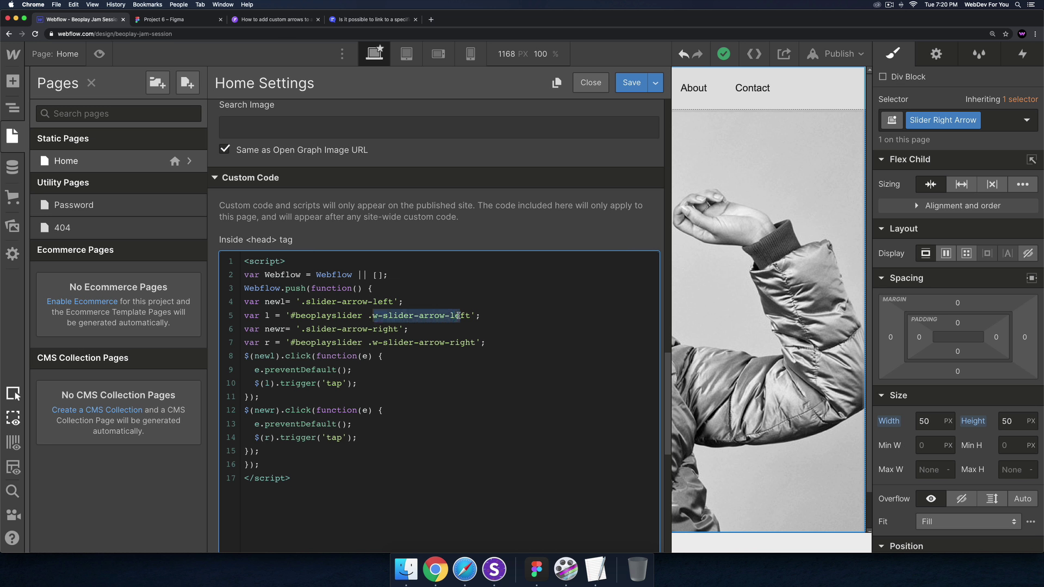
left_click(460, 315)
left_click_drag(298, 315, 382, 316)
left_click(359, 315)
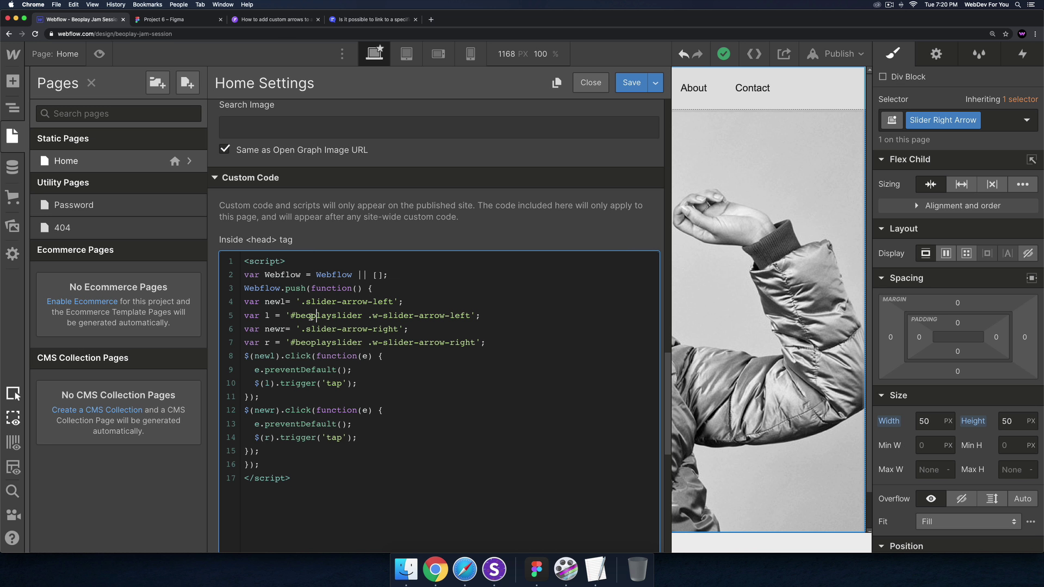
- Close the Home page settings and save the unsaved custom code changes
left_click(675, 294)
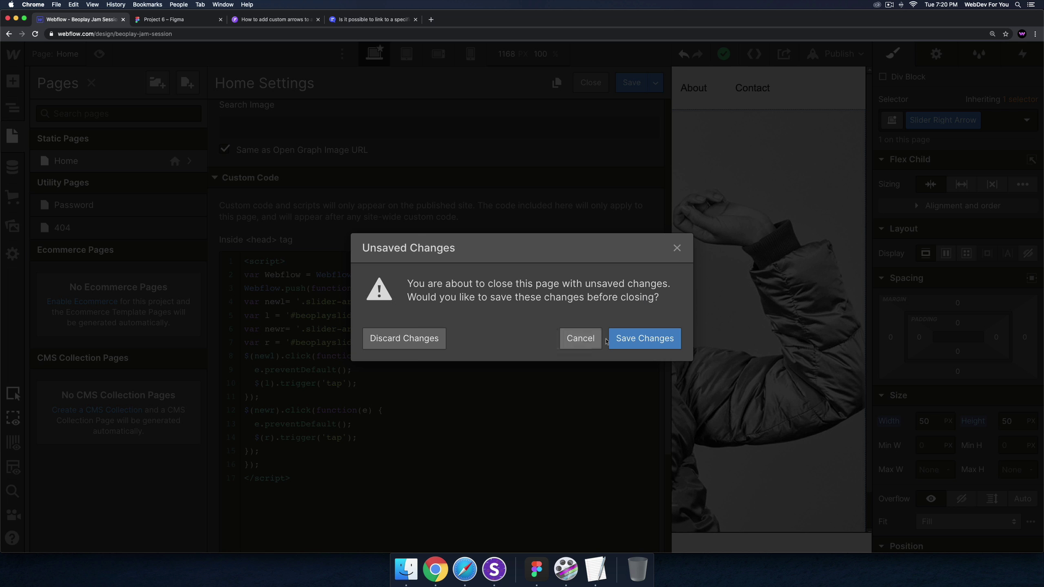
left_click(643, 338)
left_click(660, 229)
- Give the Slider element an ID in its element settings for the custom script to target
left_click(12, 107)
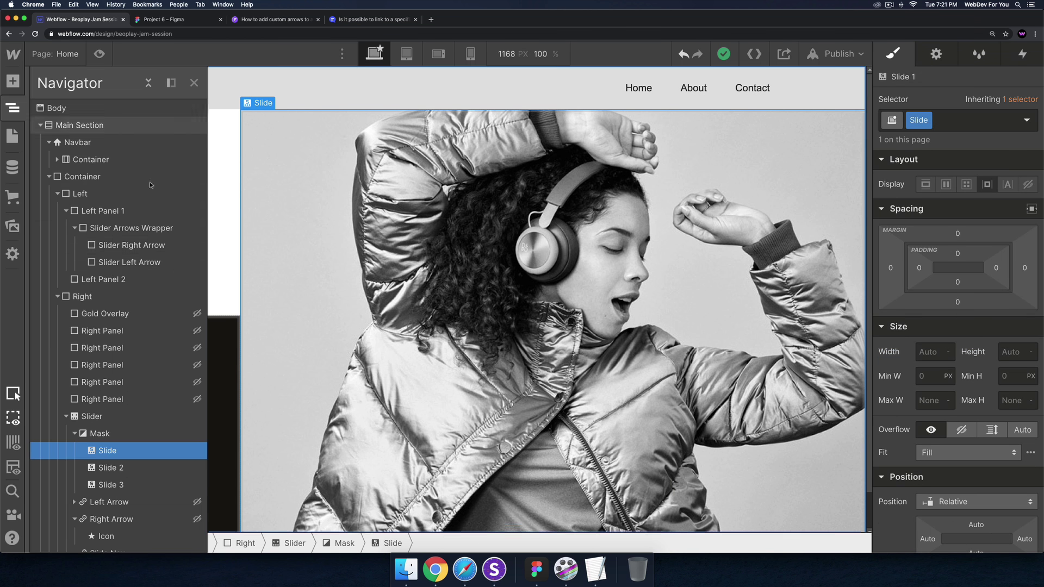
left_click(114, 419)
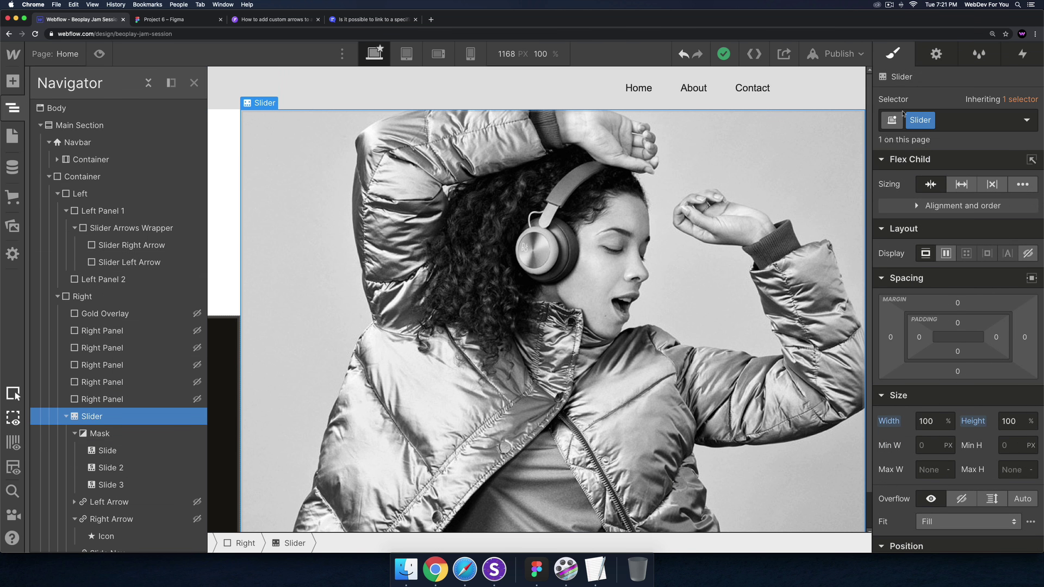
left_click(935, 54)
left_click(944, 102)
type("v")
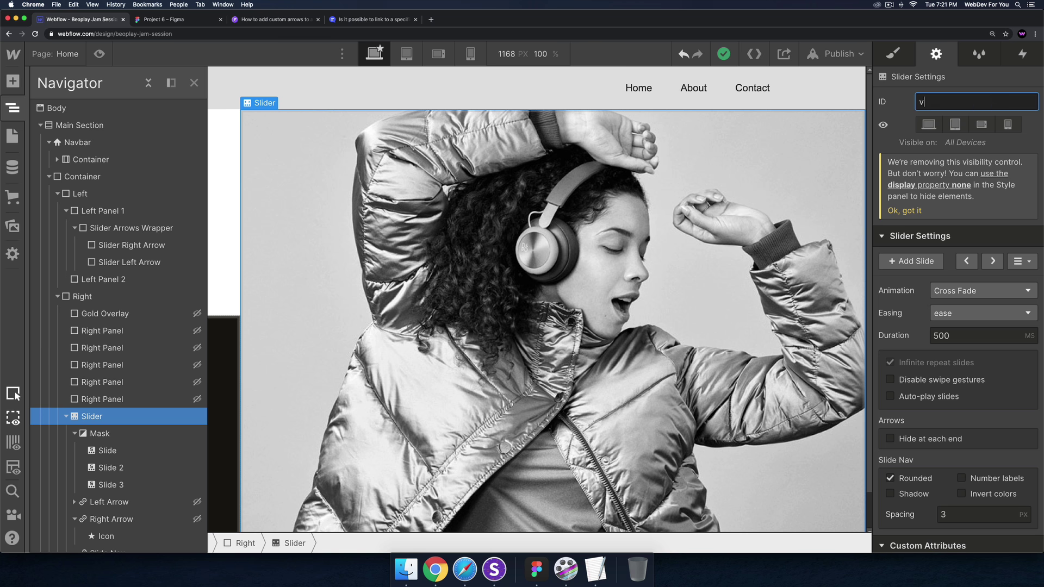
type("eoplay-jam")
left_click(626, 180)
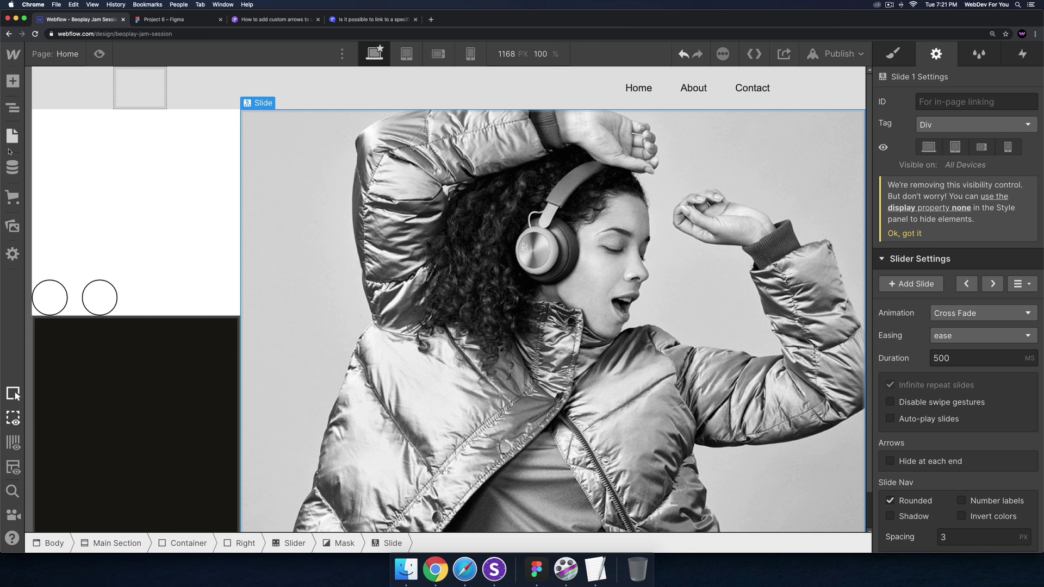
- Review the slider ID and arrow selectors in the Home page's <head> script and save the page settings
left_click(12, 136)
left_click(189, 161)
scroll(532, 296, "down", 8)
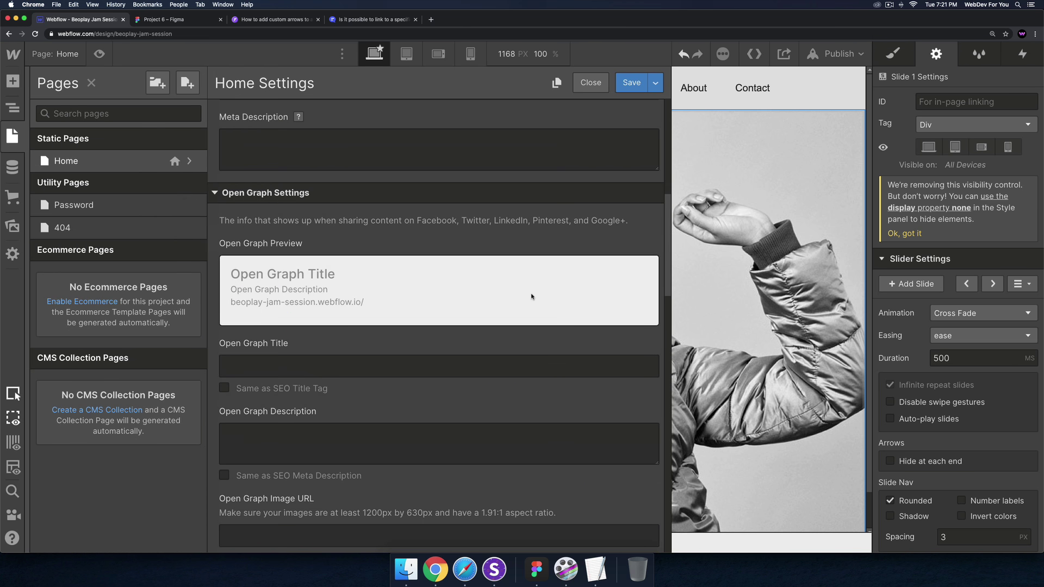
scroll(531, 296, "down", 15)
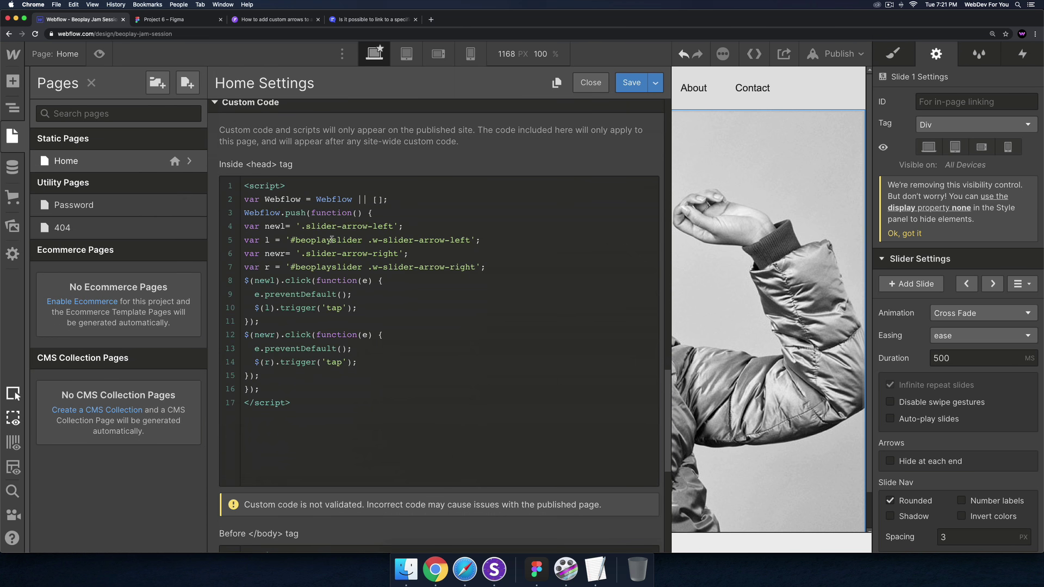
left_click(383, 240)
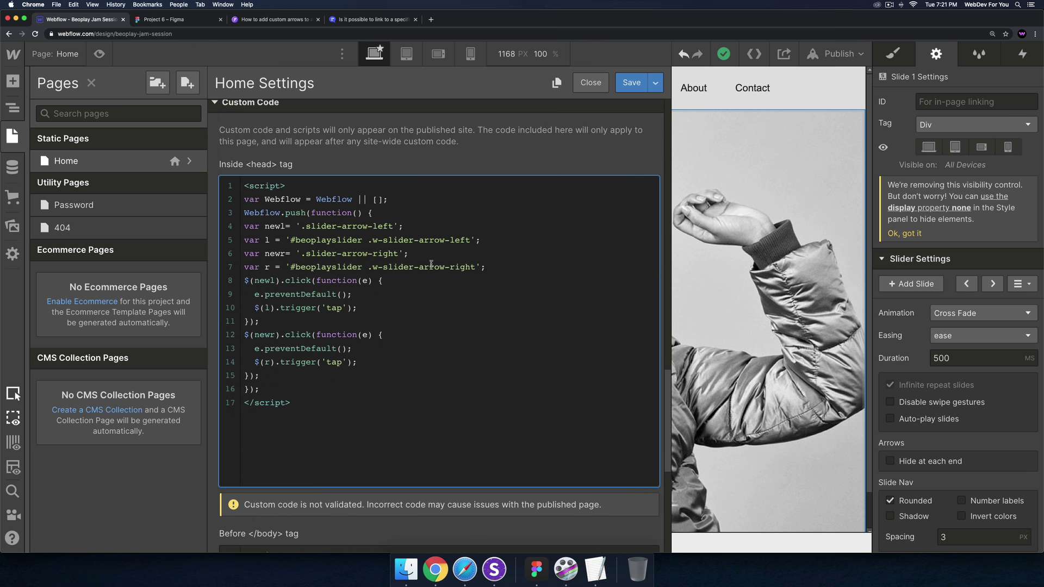
left_click(348, 226)
left_click(629, 85)
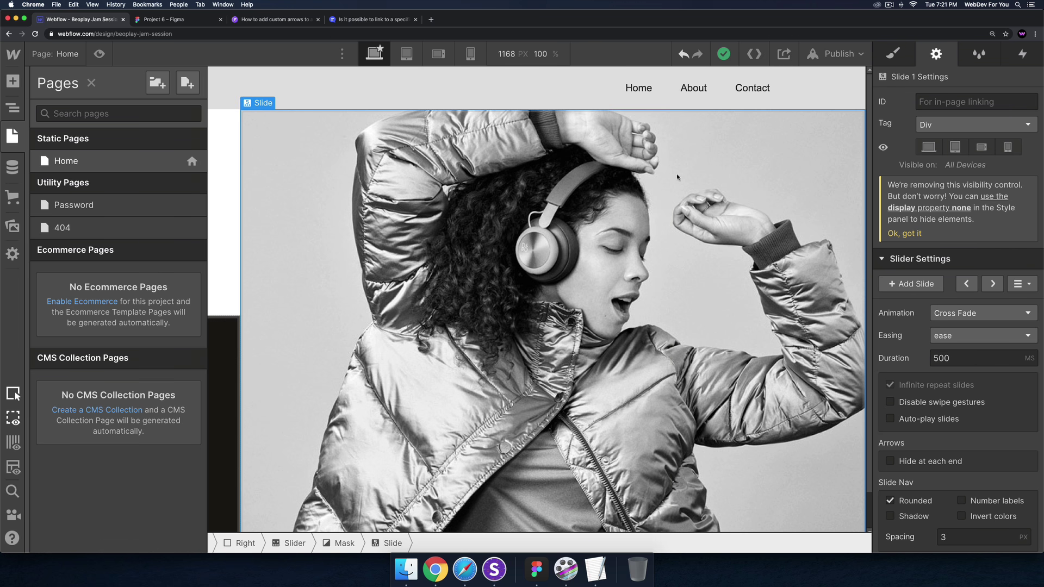
- Publish the site to its webflow.io domain, check the arrows on the live page and return to the designer
left_click(835, 54)
left_click(785, 232)
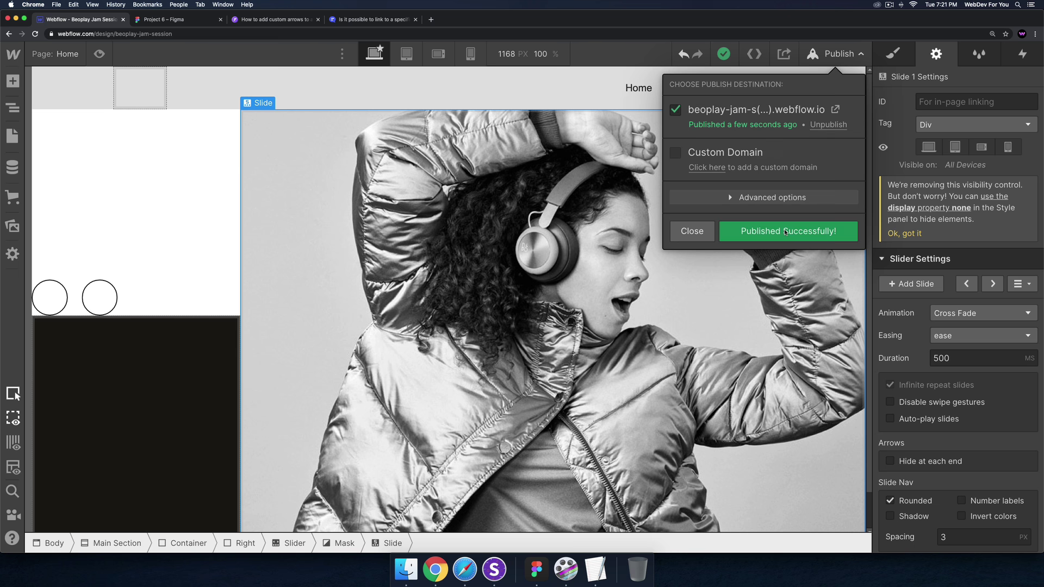
left_click(836, 109)
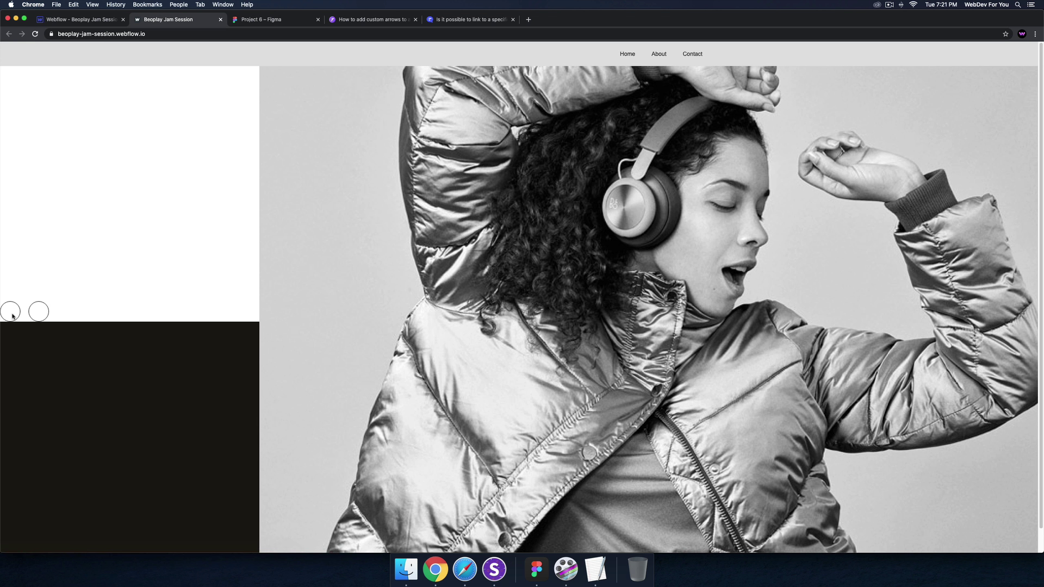
left_click(74, 19)
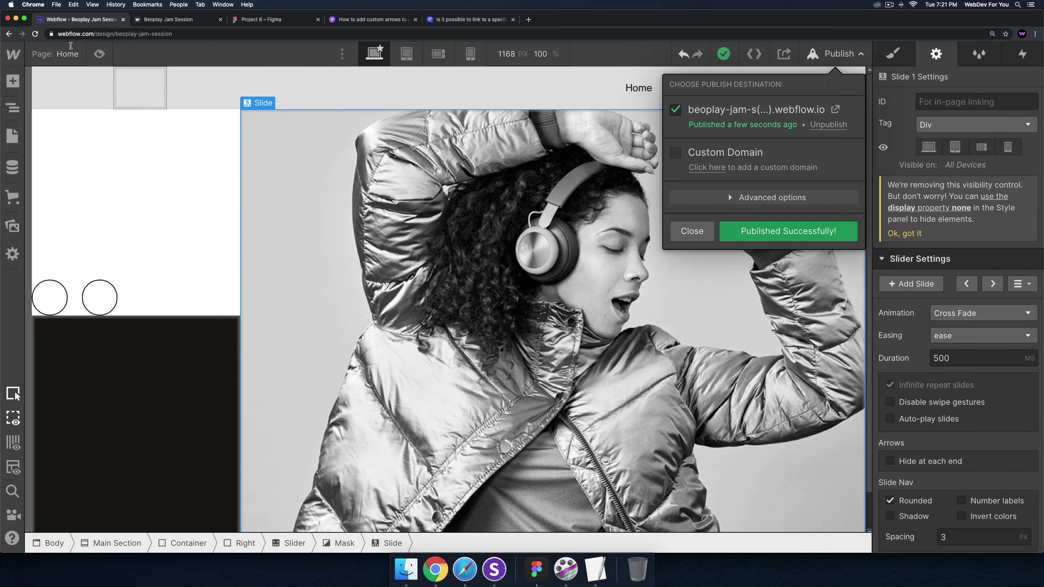
- Check the Slider element's ID against the selectors in the Home page's <head> script
left_click(696, 239)
key("p")
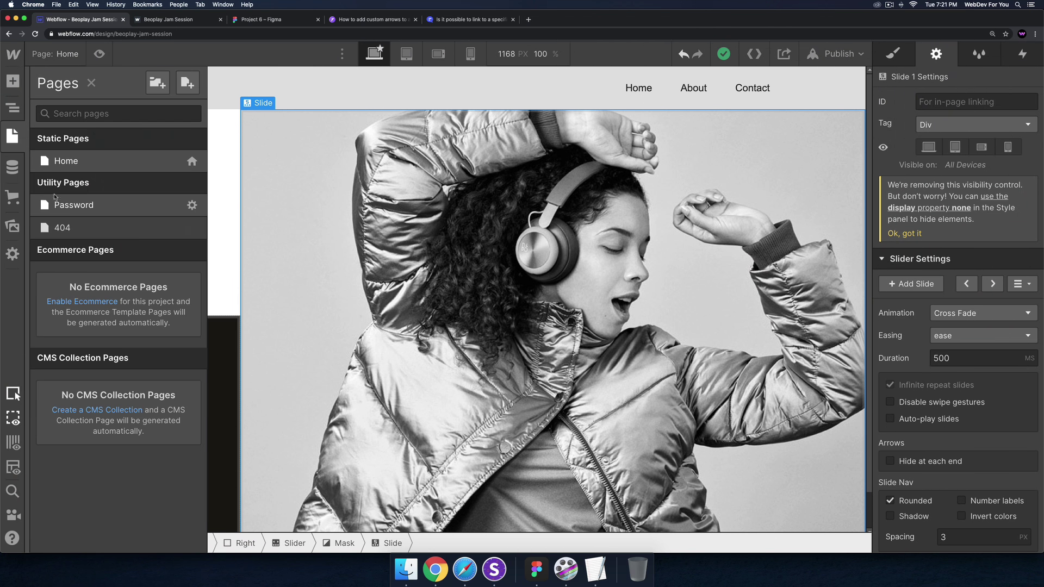
key("z")
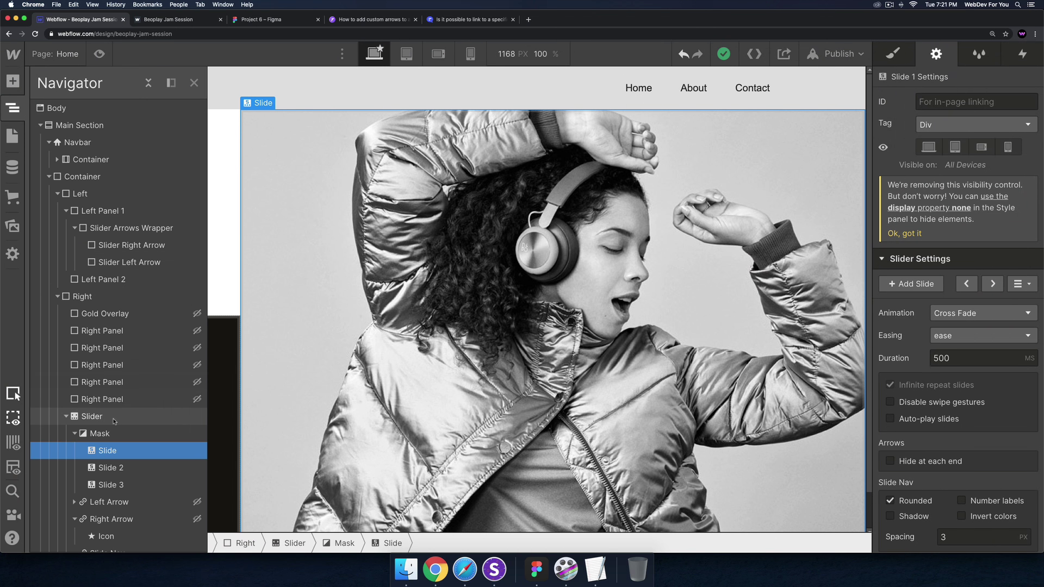
left_click(91, 417)
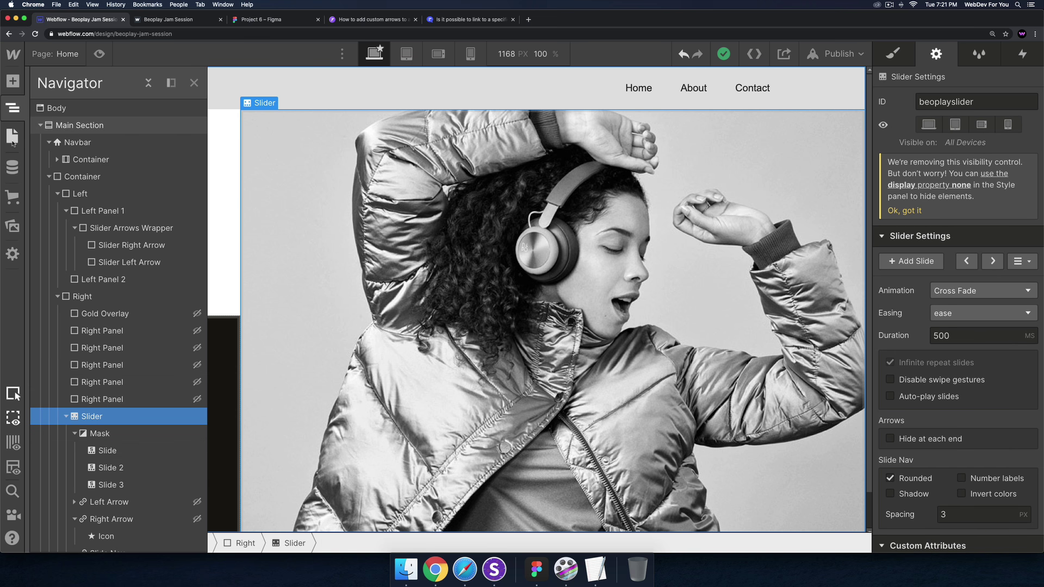
left_click(13, 141)
left_click(189, 161)
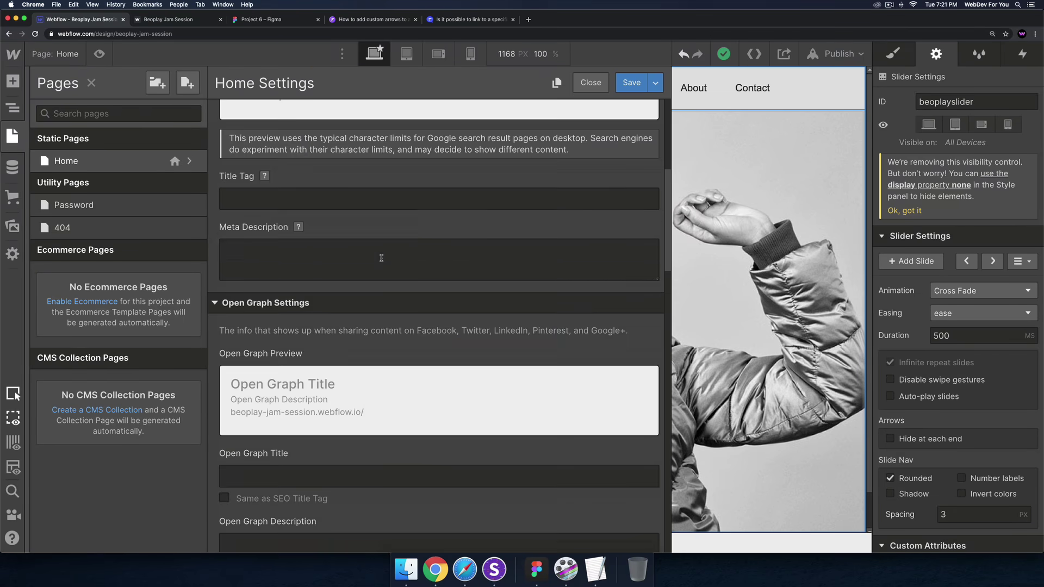
scroll(381, 258, "down", 15)
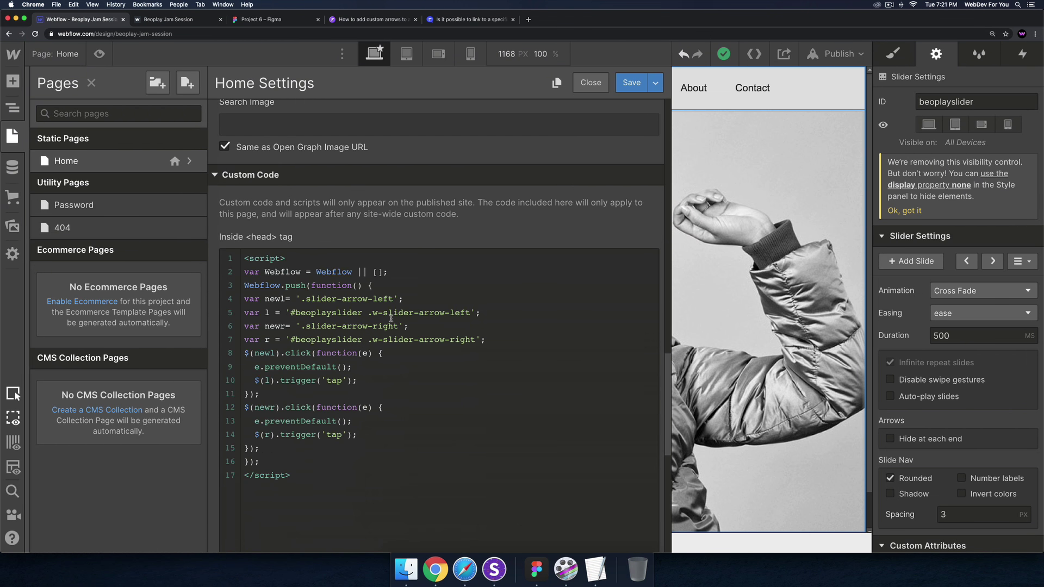
left_click(728, 256)
- Rename the class of the first circle in the left panel as Slider Arrow Right
left_click(59, 298)
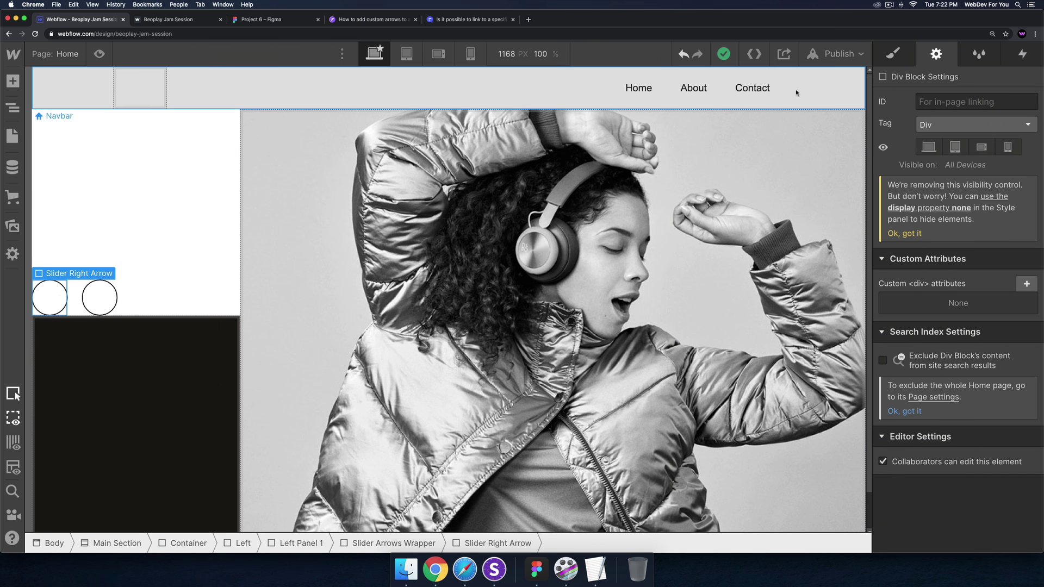
left_click(890, 55)
left_click(921, 120)
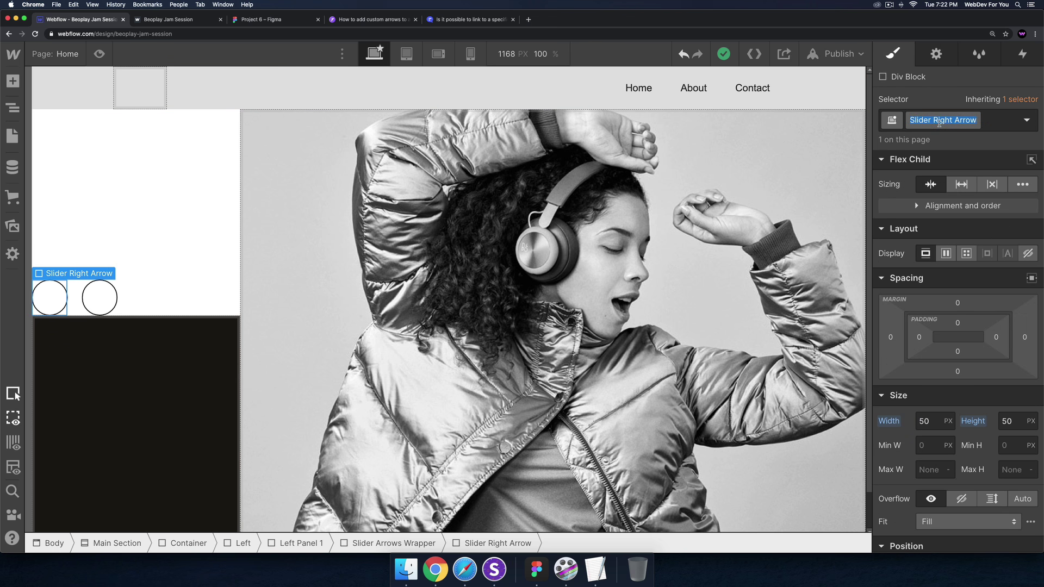
left_click(991, 118)
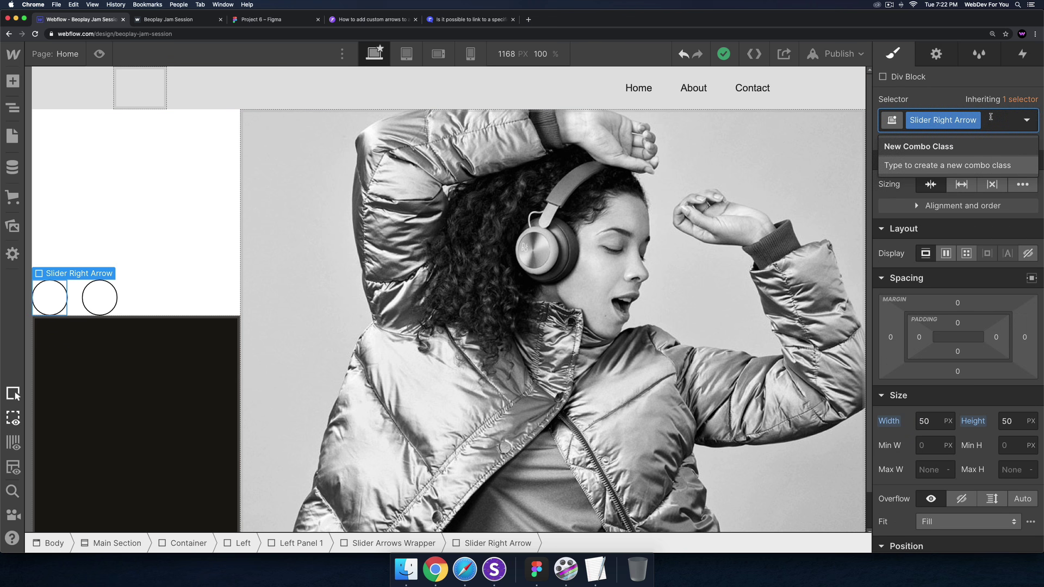
double_click(947, 123)
key("Escape")
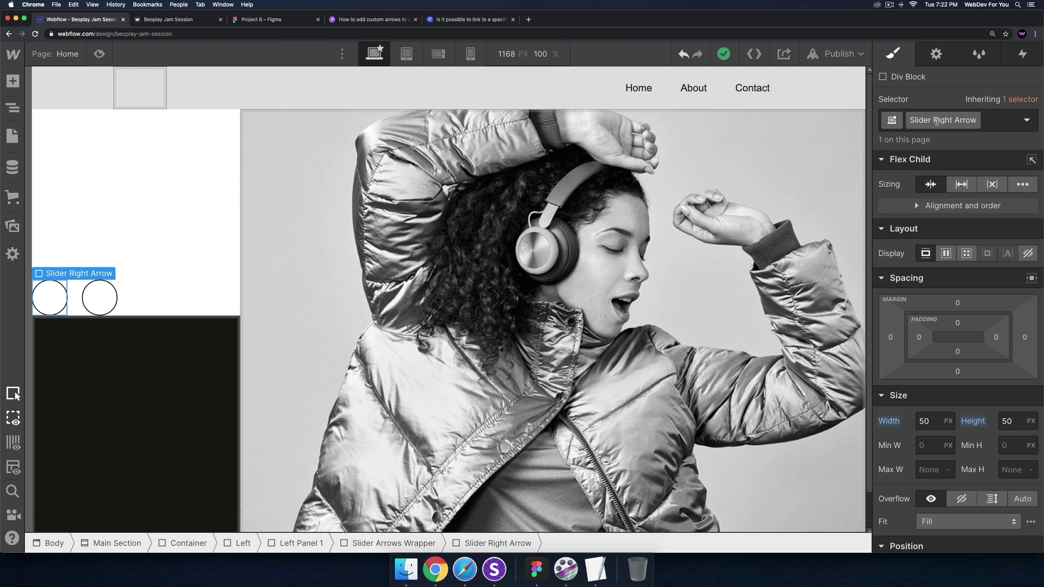
left_click_drag(947, 118, 955, 118)
key("BackSpace")
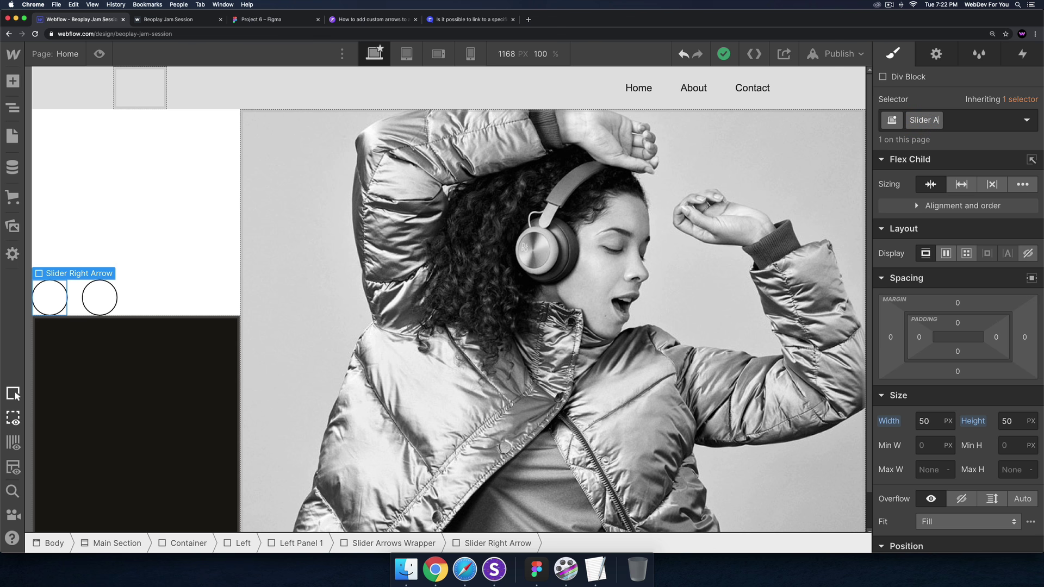
type("Left")
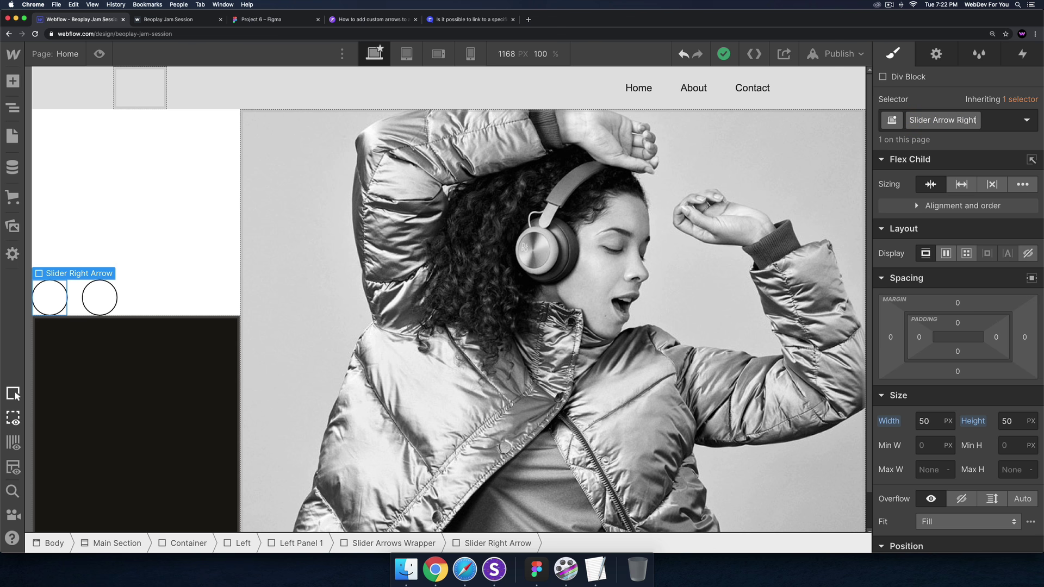
- Rename the second circle's class as Slider Arrow Left
left_click(100, 297)
left_click(935, 118)
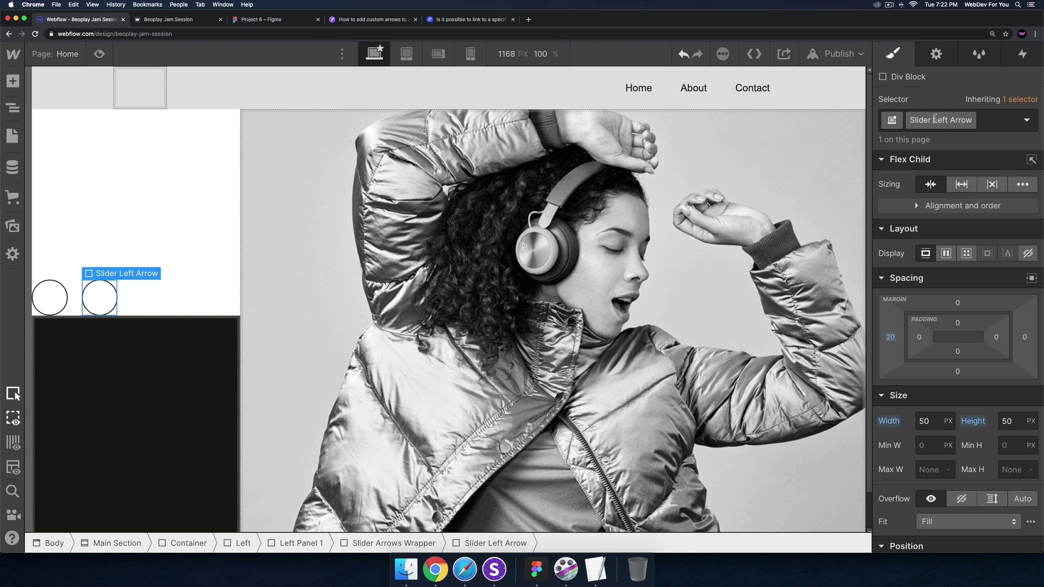
left_click_drag(931, 120, 965, 121)
type("Arrow Rig")
key("BackSpace")
key("BackSpace")
key("BackSpace")
type("Left")
key("Return")
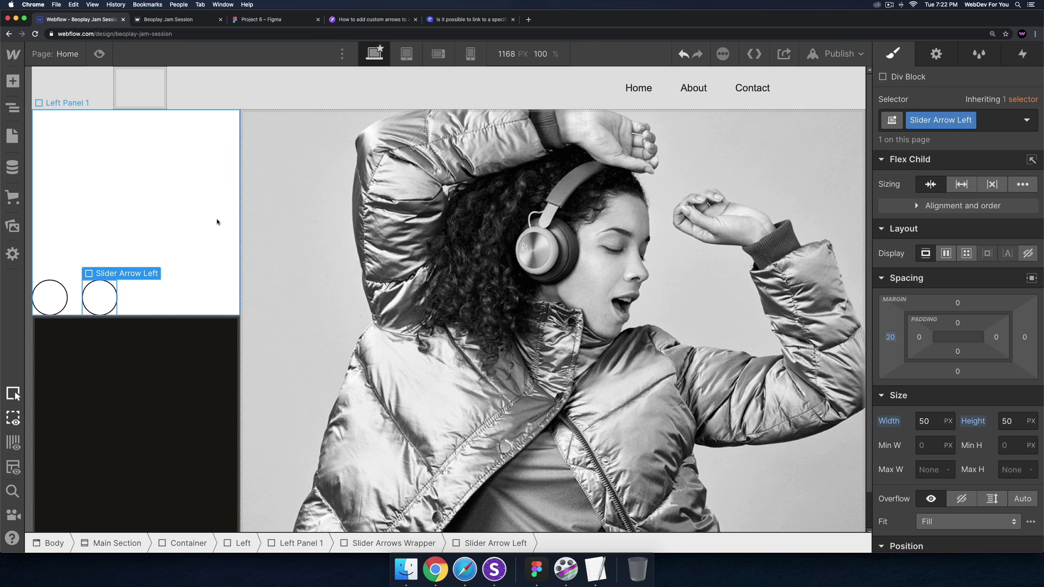
- Try to move the left arrow circle ahead of the right arrow and set its left margin to 0 px
left_click_drag(106, 298, 44, 301)
left_click(57, 300)
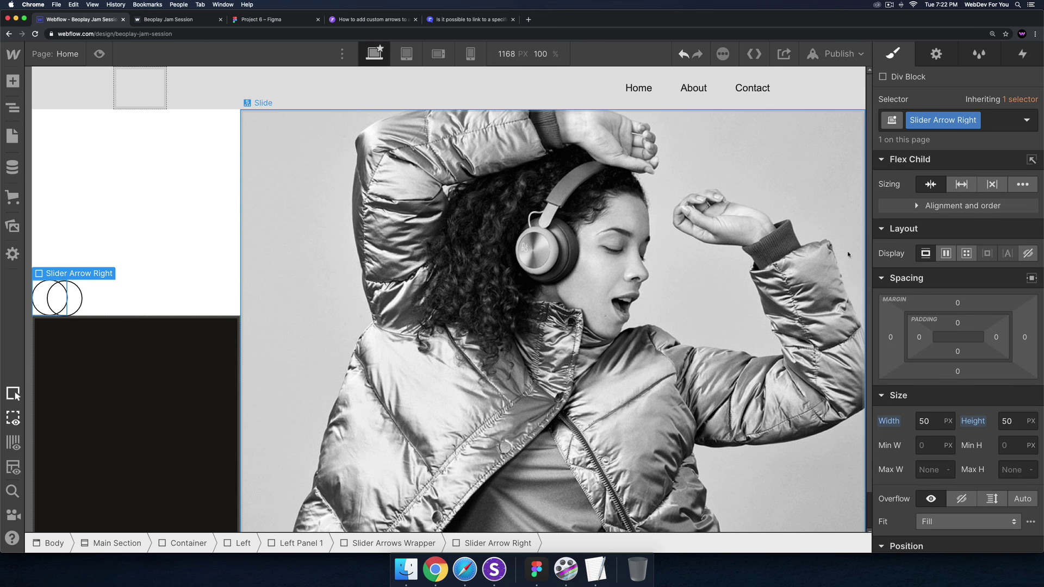
left_click(64, 299)
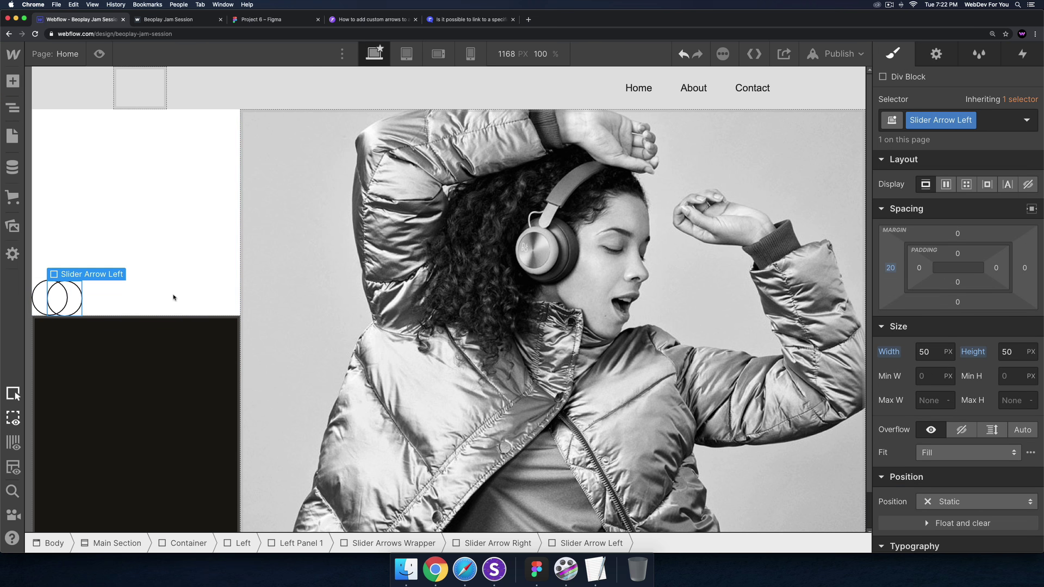
left_click(890, 268)
type("0")
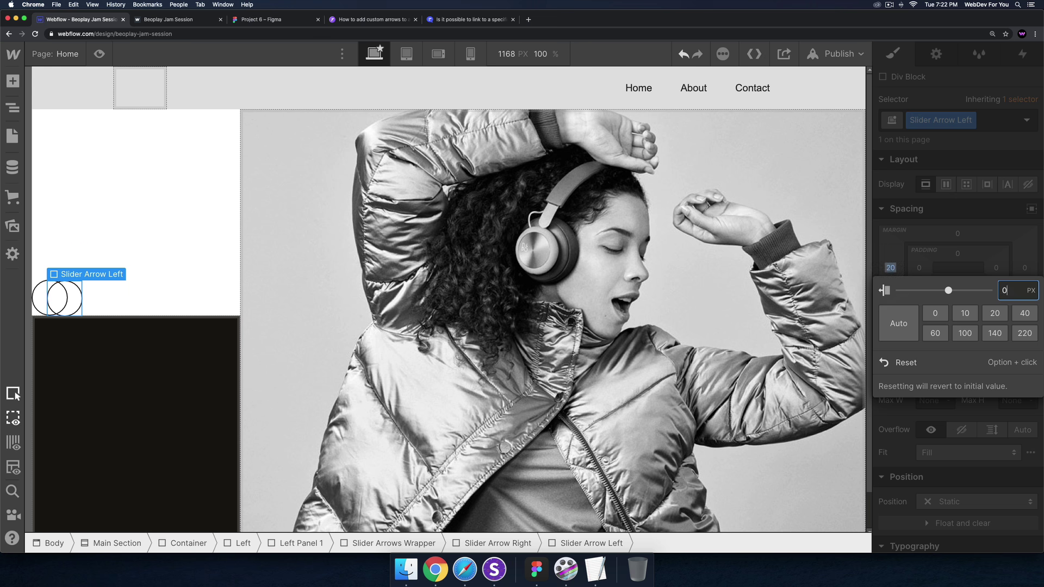
key("Return")
- Inspect the arrows' nesting in the element tree and undo the left arrow's margin change, move and rename
key("z")
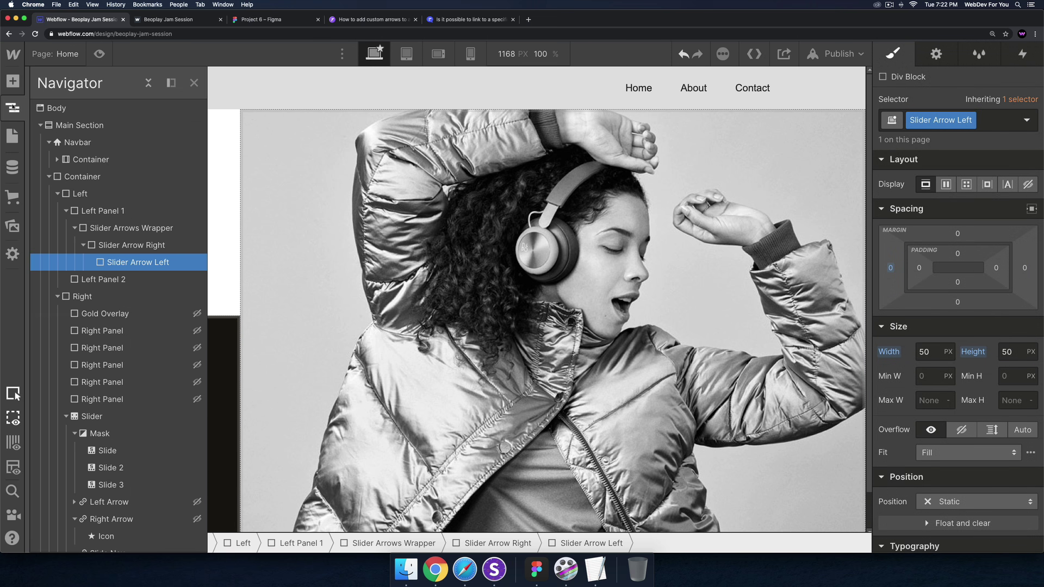
left_click(86, 245)
left_click(85, 246)
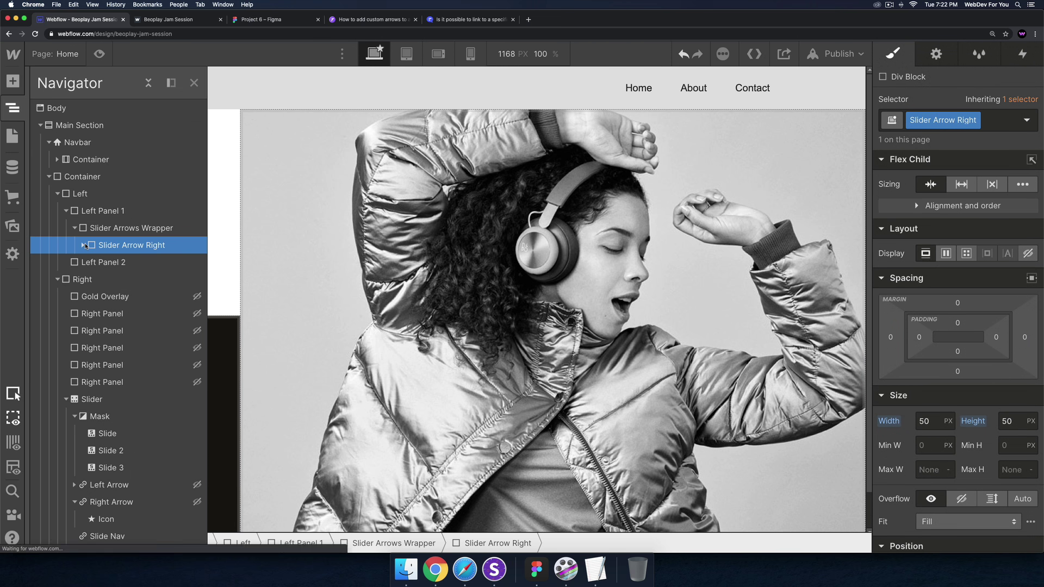
left_click(85, 245)
left_click(105, 255)
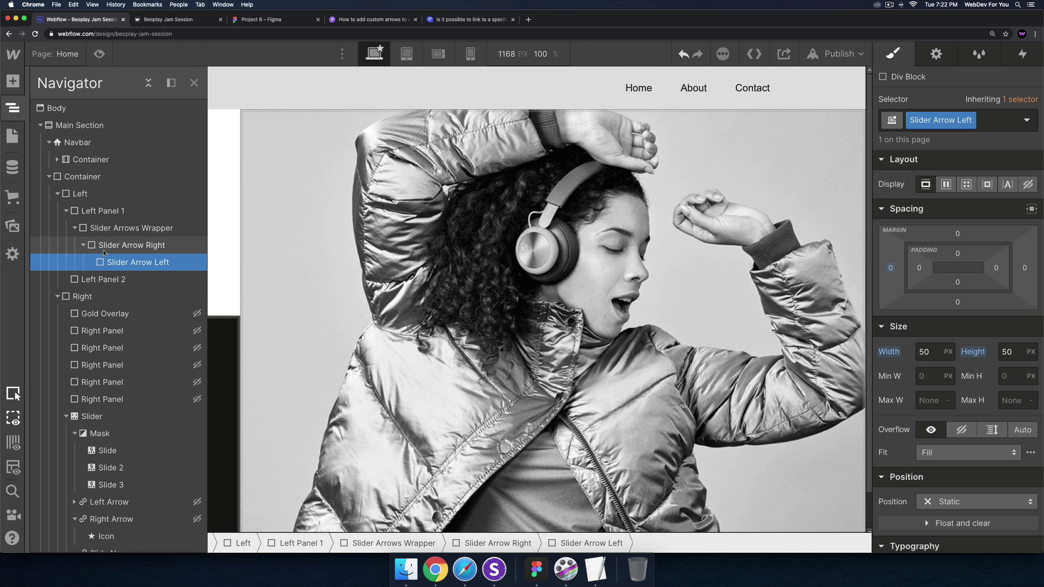
scroll(125, 335, "down", 1)
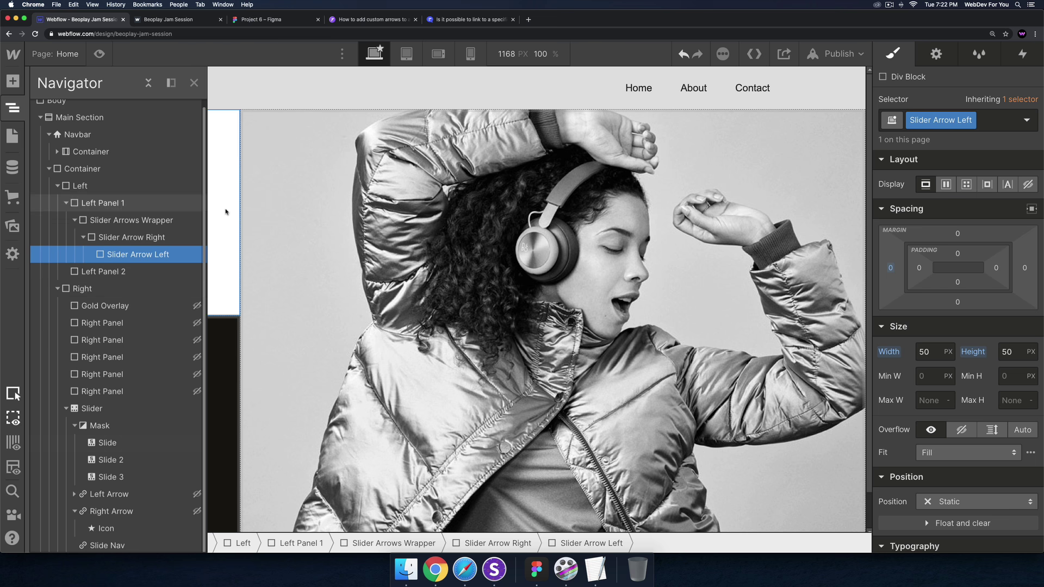
left_click(103, 202)
left_click(683, 54)
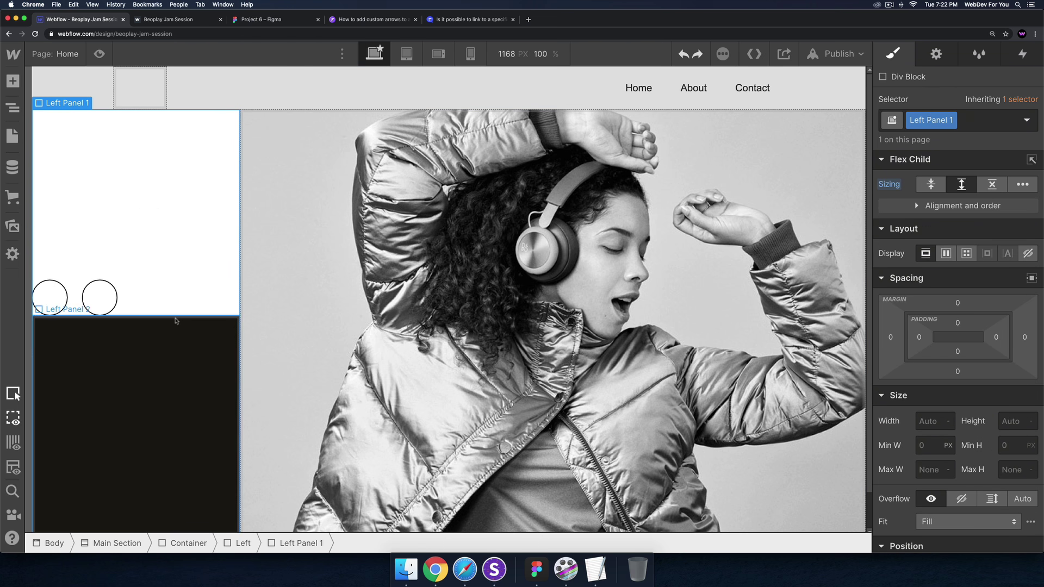
- Reorder Slider Left Arrow above Slider Arrow Right inside the Slider Arrows Wrapper
left_click(99, 297)
key("z")
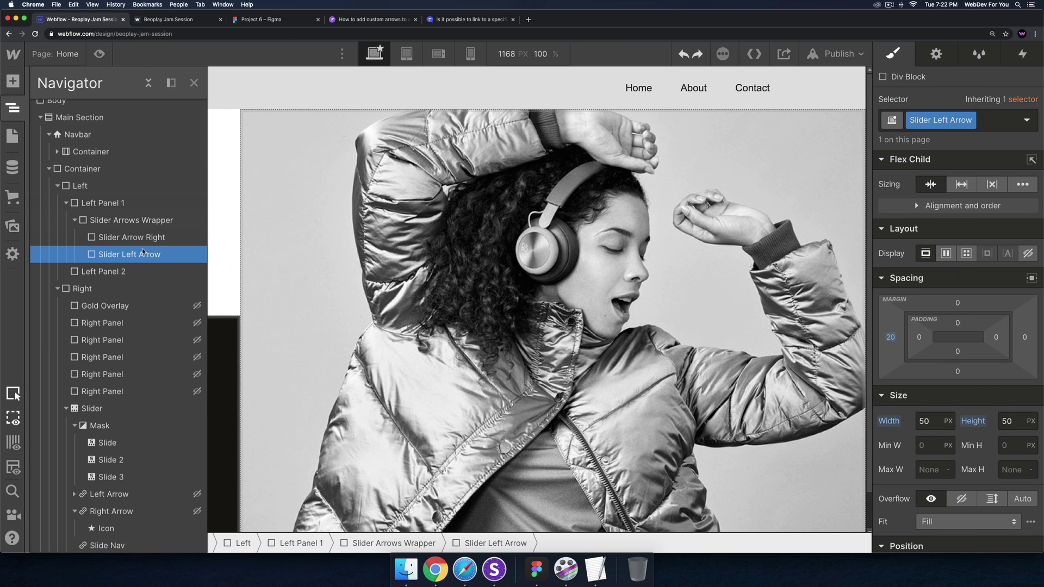
left_click_drag(129, 254, 130, 235)
left_click(103, 203)
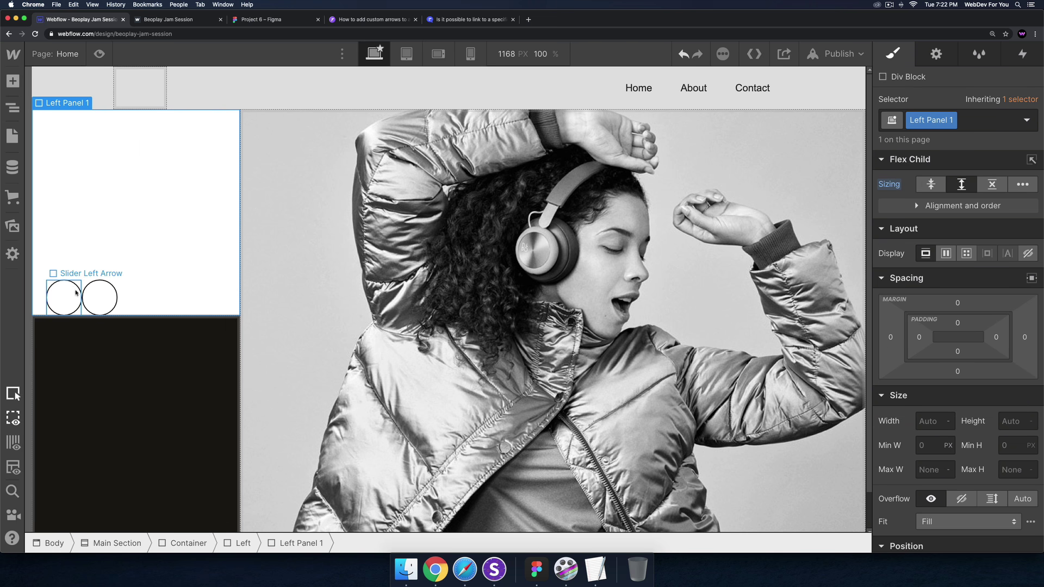
- Set the left margin of Slider Left Arrow to 0 px
left_click(54, 291)
left_click_drag(890, 348, 881, 363)
left_click(891, 338)
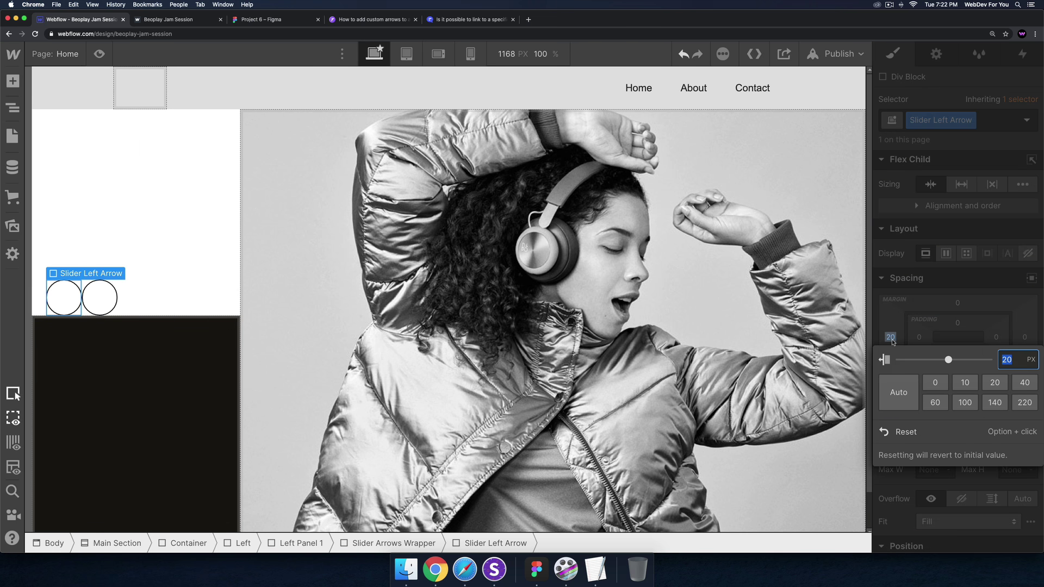
left_click(891, 338, "alt")
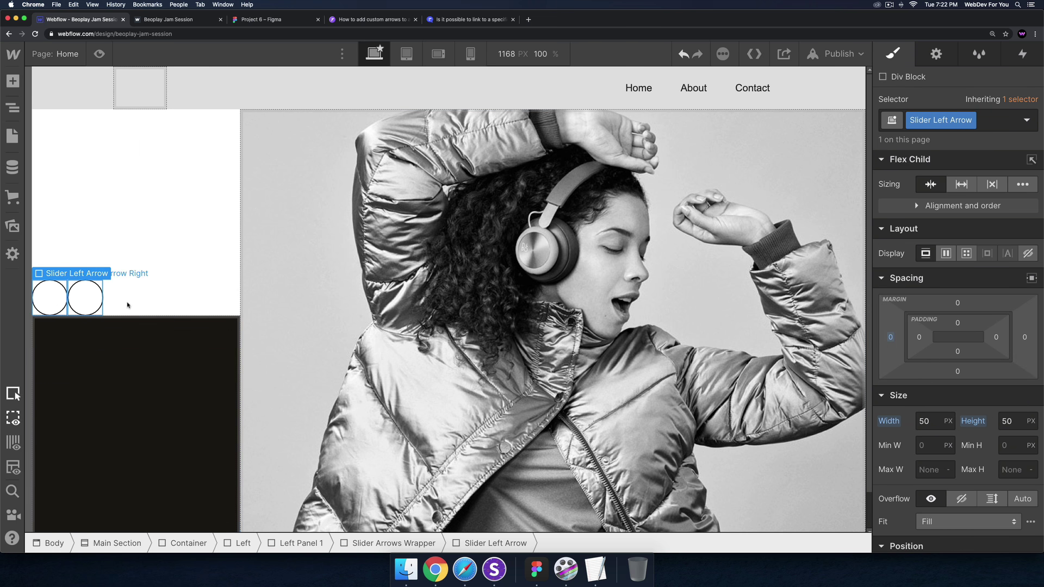
- Give Slider Arrow Right a left margin of 20 px
left_click(87, 299)
left_click(890, 337)
type("20")
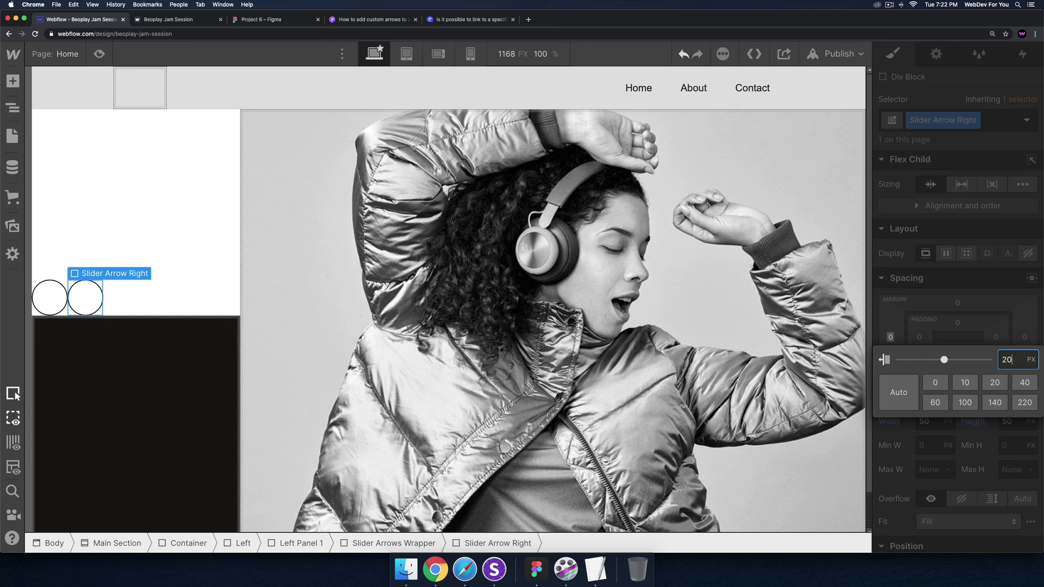
key("Return")
left_click(138, 287)
left_click(99, 297)
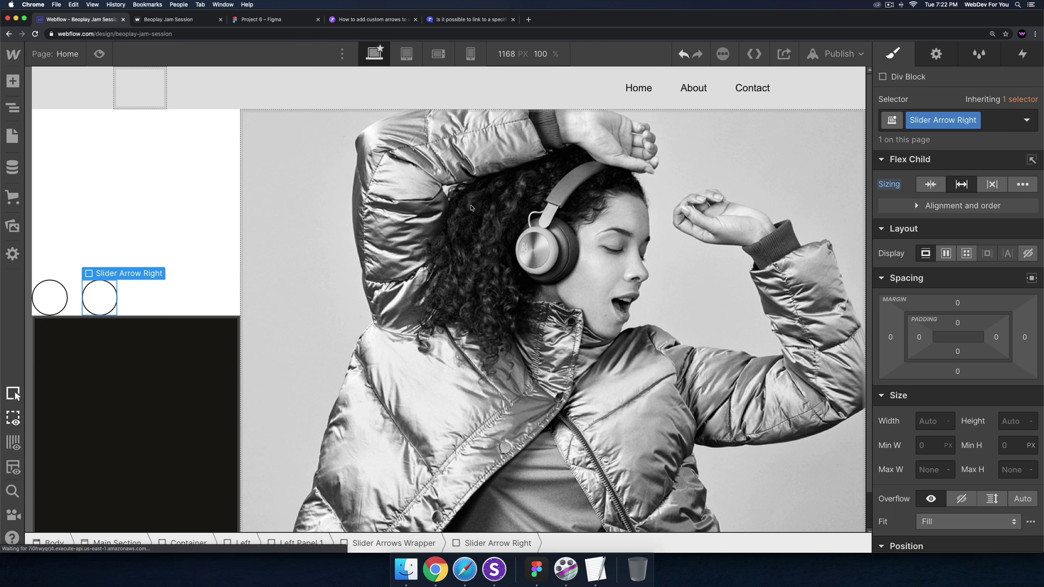
- Review the arrow class selectors in the Home page's custom code and close the page settings
left_click(12, 136)
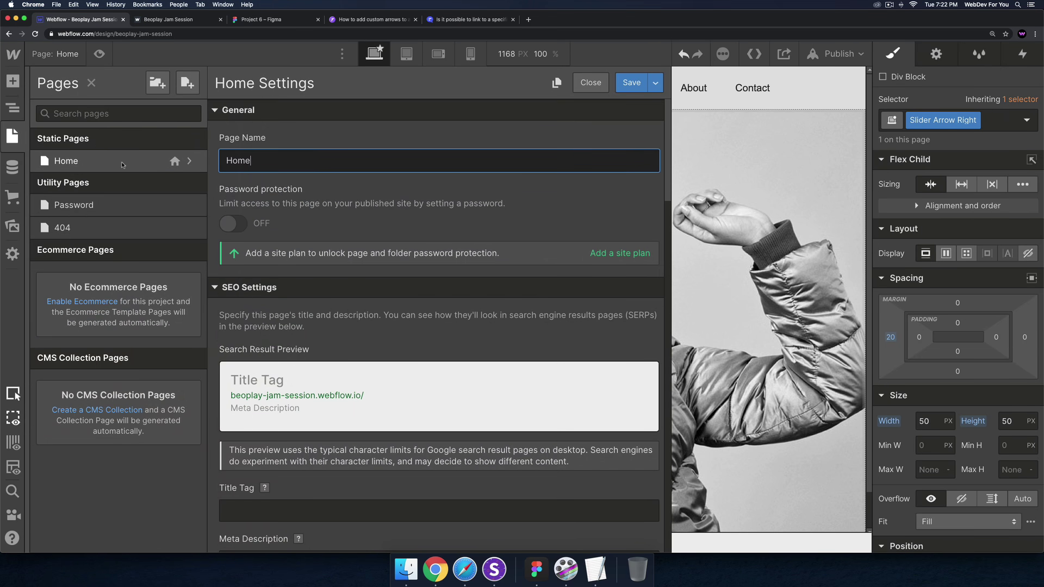
left_click(189, 161)
left_click(189, 161)
scroll(350, 325, "down", 10)
scroll(350, 325, "down", 8)
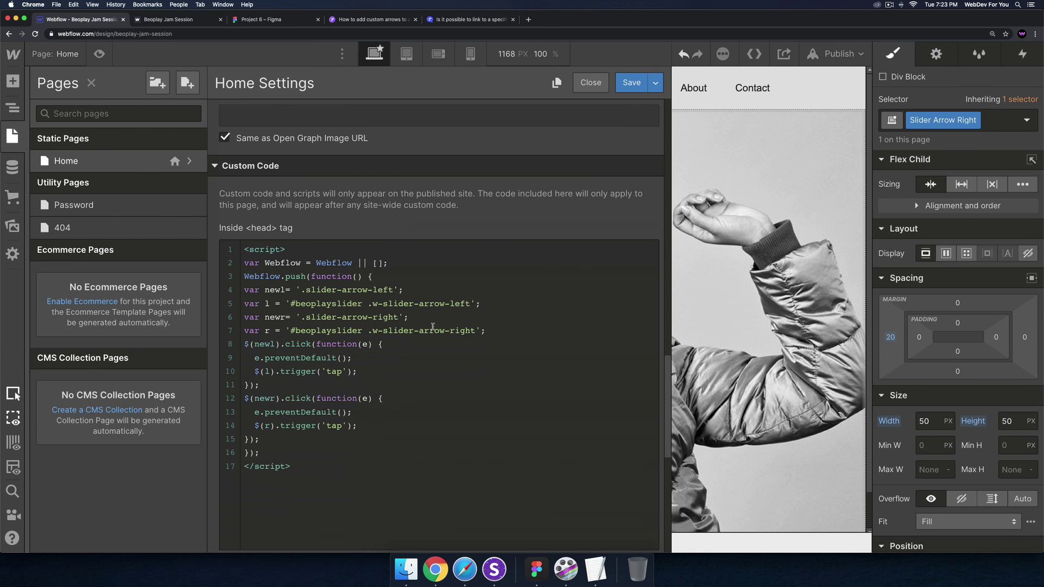
left_click(766, 228)
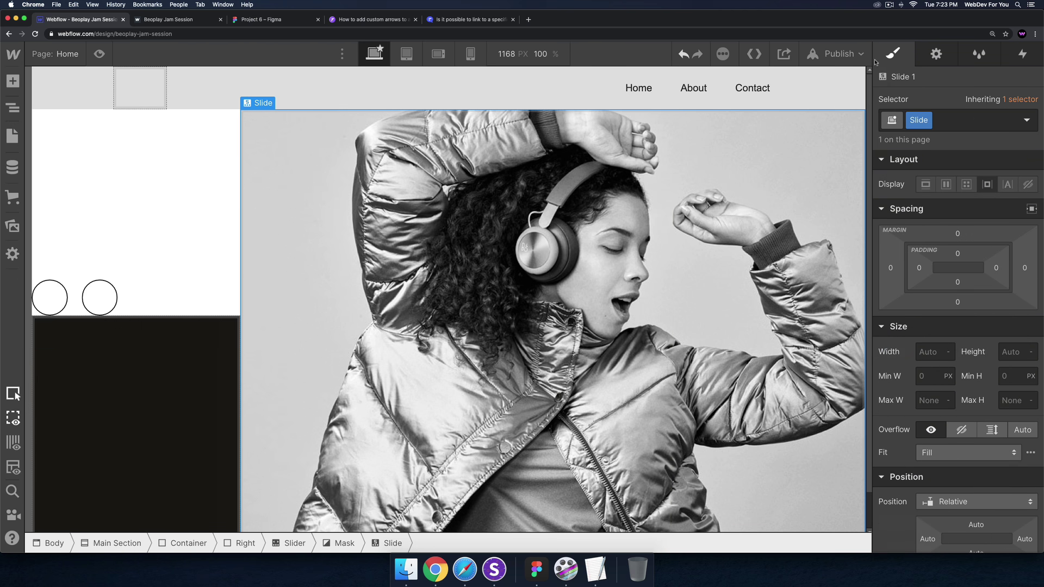
- Republish the site to its webflow.io domain, test the circular arrows on the live page and return to the designer
left_click(834, 53)
left_click(780, 239)
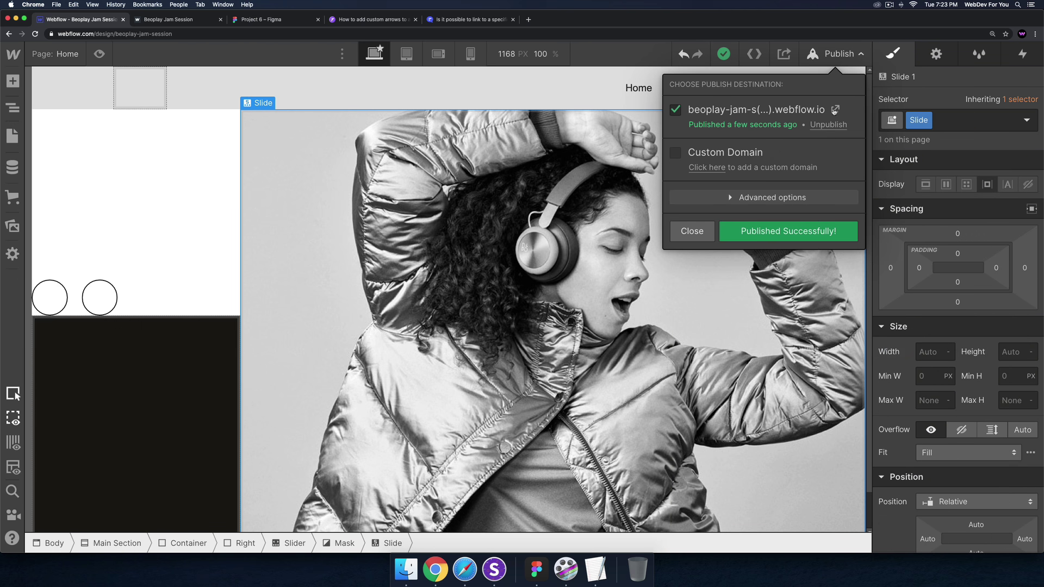
left_click(835, 110)
left_click(36, 311)
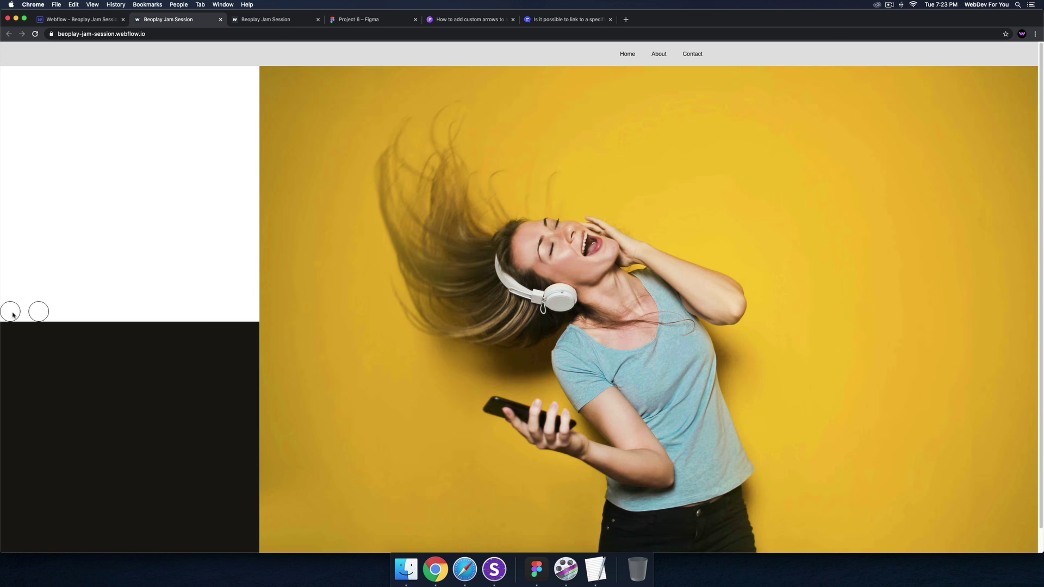
left_click(110, 18)
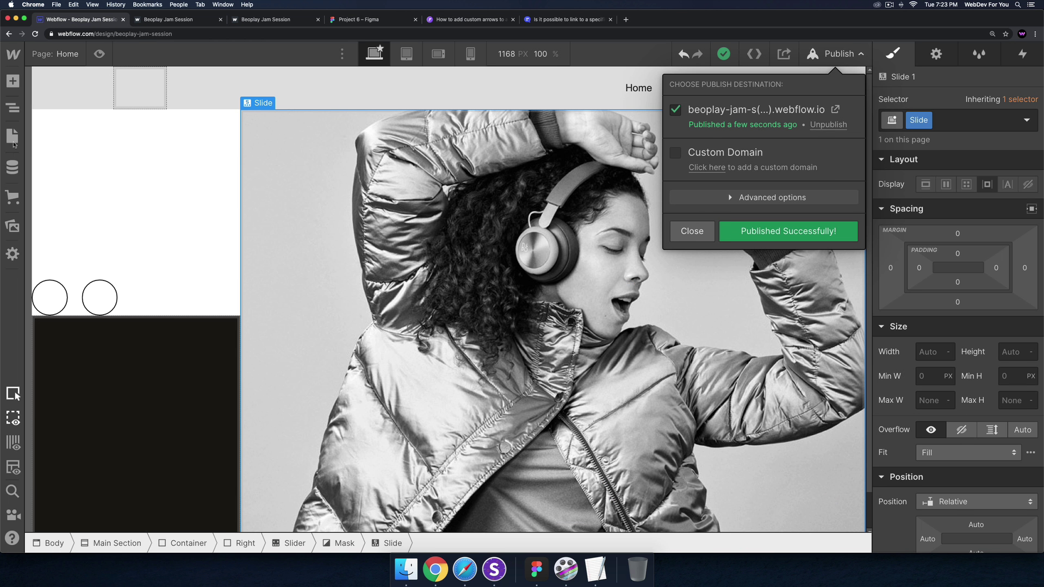
- Compare the arrow selectors in the Home page's custom code with the circle class names
left_click(13, 139)
left_click(13, 139)
scroll(362, 308, "down", 10)
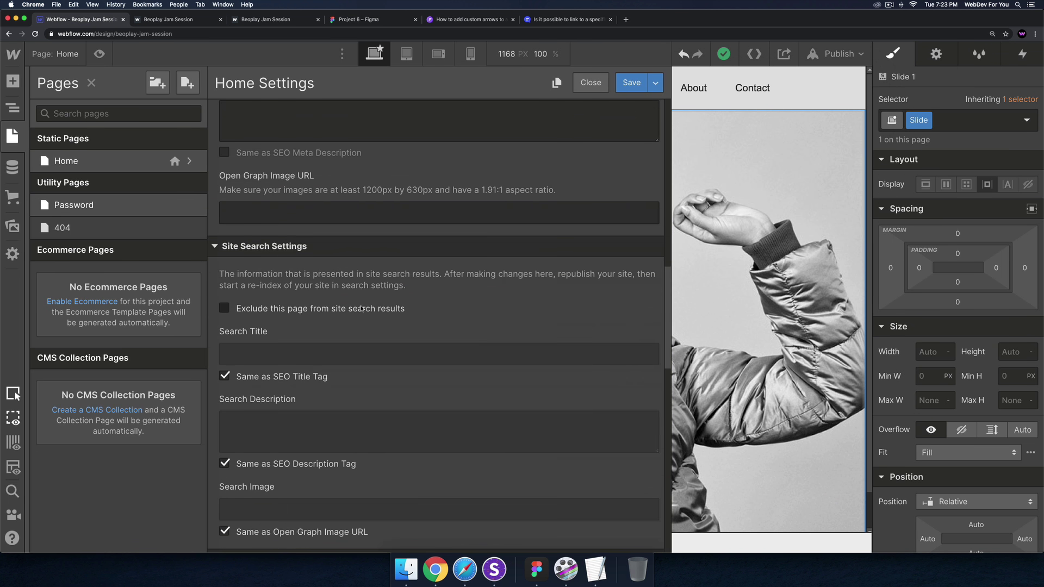
scroll(362, 308, "down", 5)
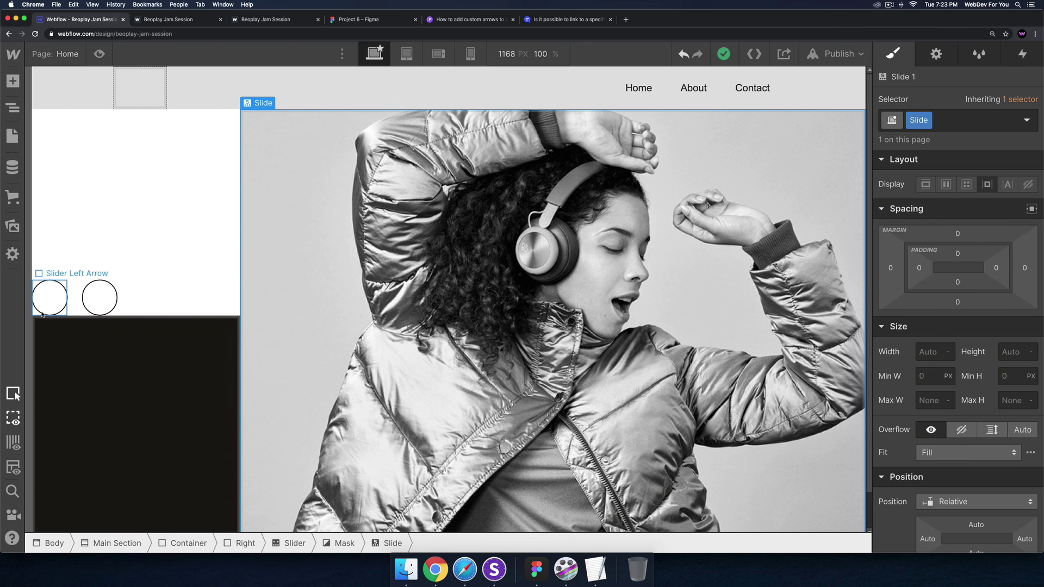
- Rename the left circle's class to Slider Arrow Left to match the naming order of the right circle's class
left_click(57, 308)
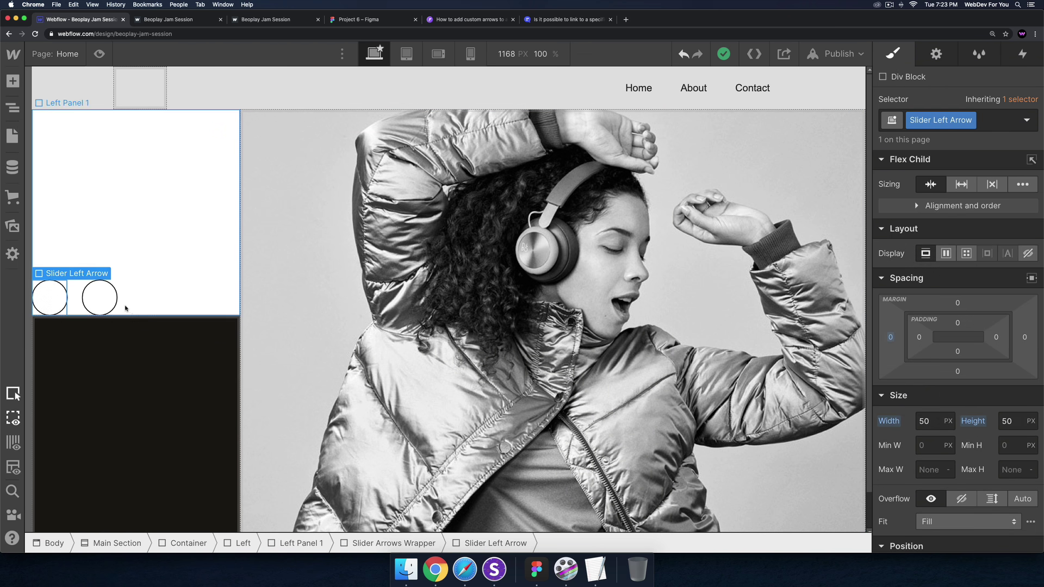
left_click(99, 297)
left_click(49, 298)
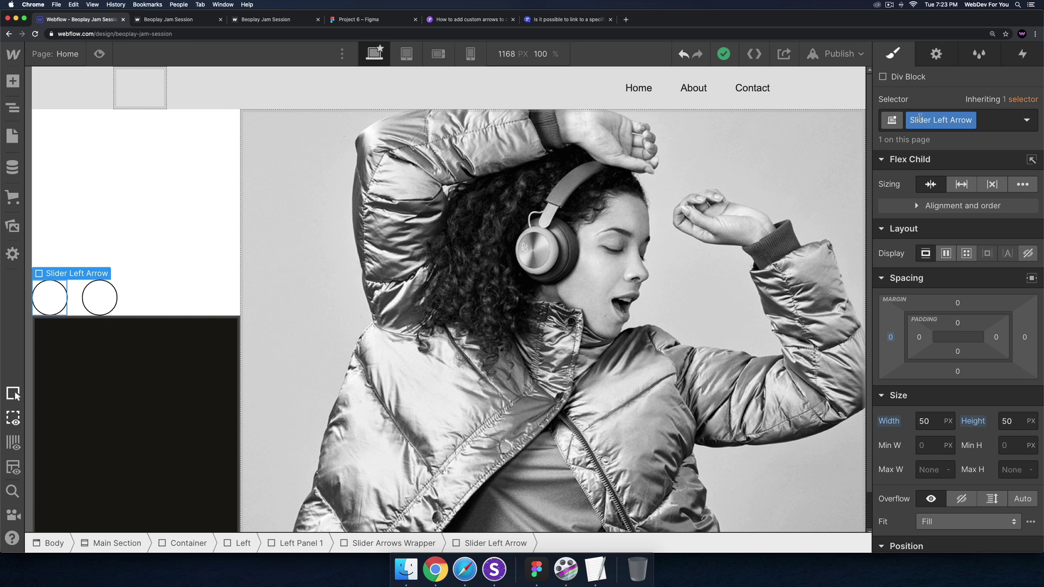
left_click(934, 119)
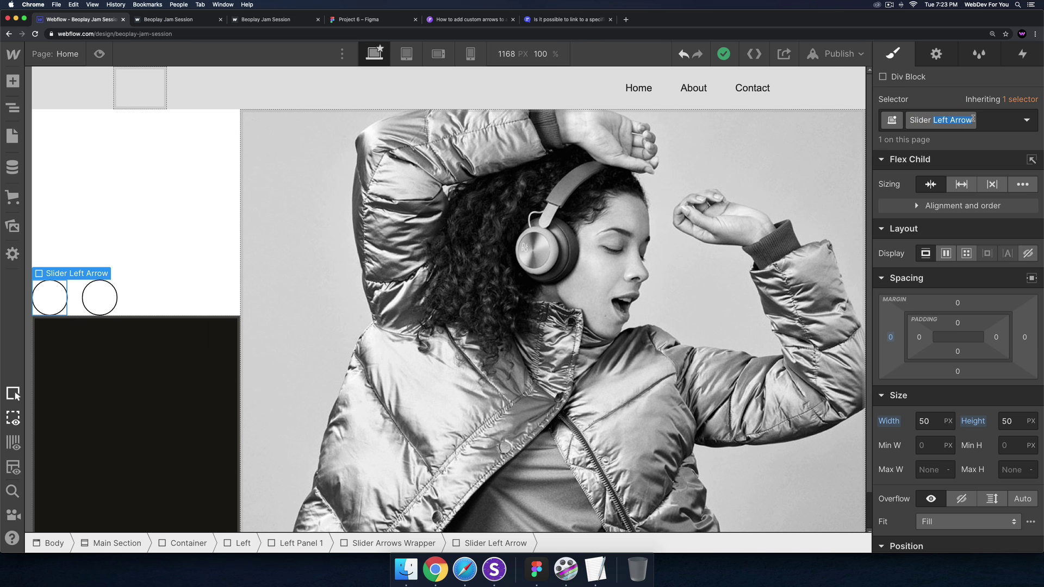
key("BackSpace")
type("Arrow Left")
key("Return")
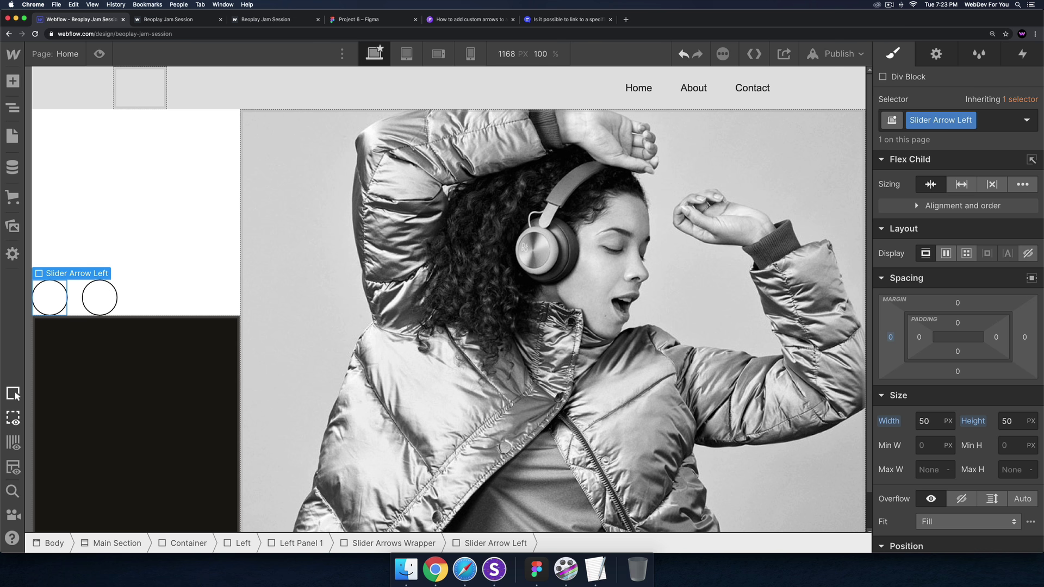
- Check the right circle's class name and republish the site to its webflow.io domain
left_click(103, 301)
left_click(837, 53)
left_click(804, 238)
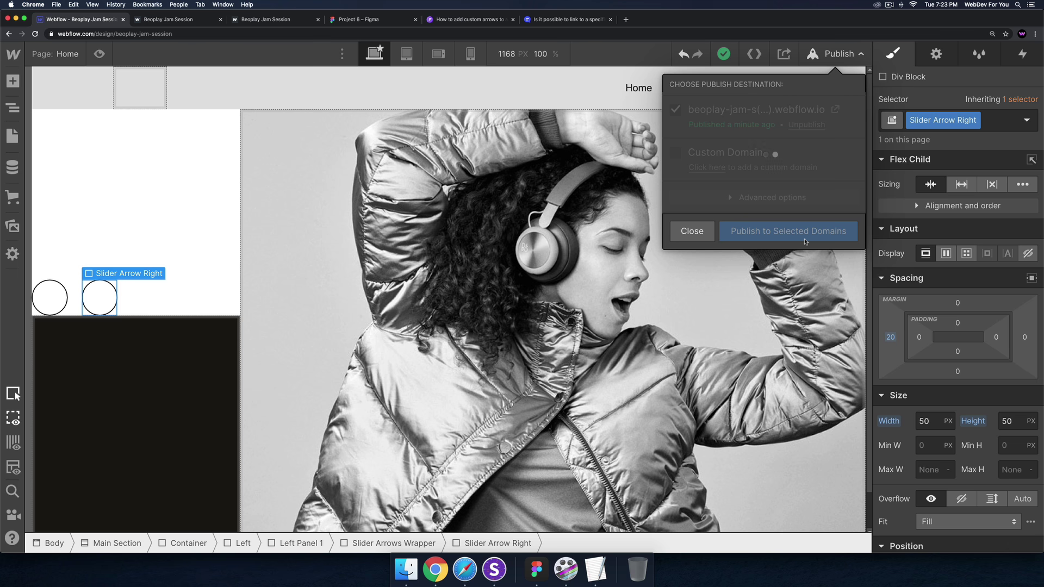
- Open the live page to test the circular arrows, view the Project 6 design in Figma, and return to the Webflow designer
left_click(834, 110)
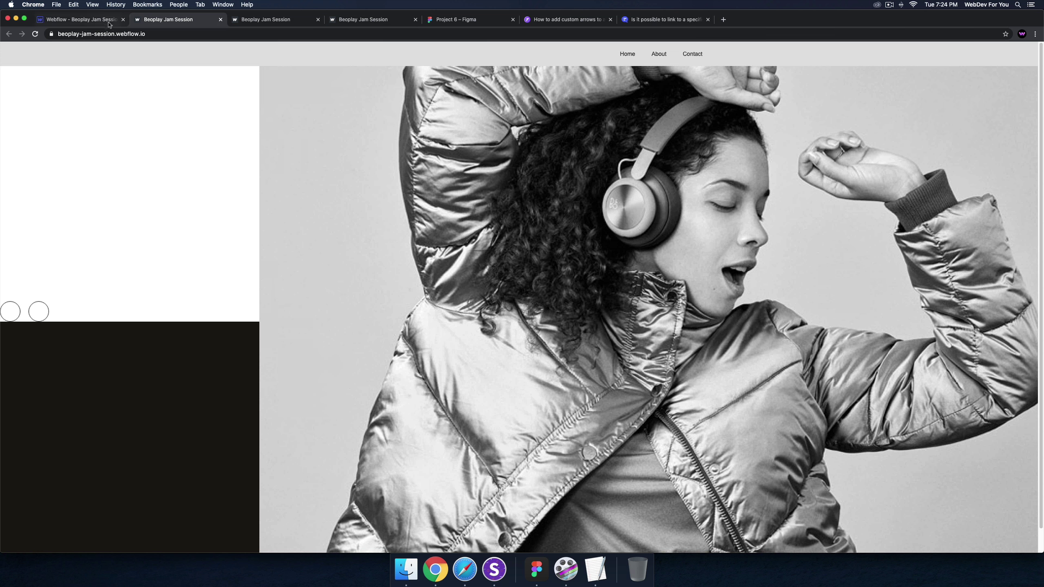
left_click(459, 20)
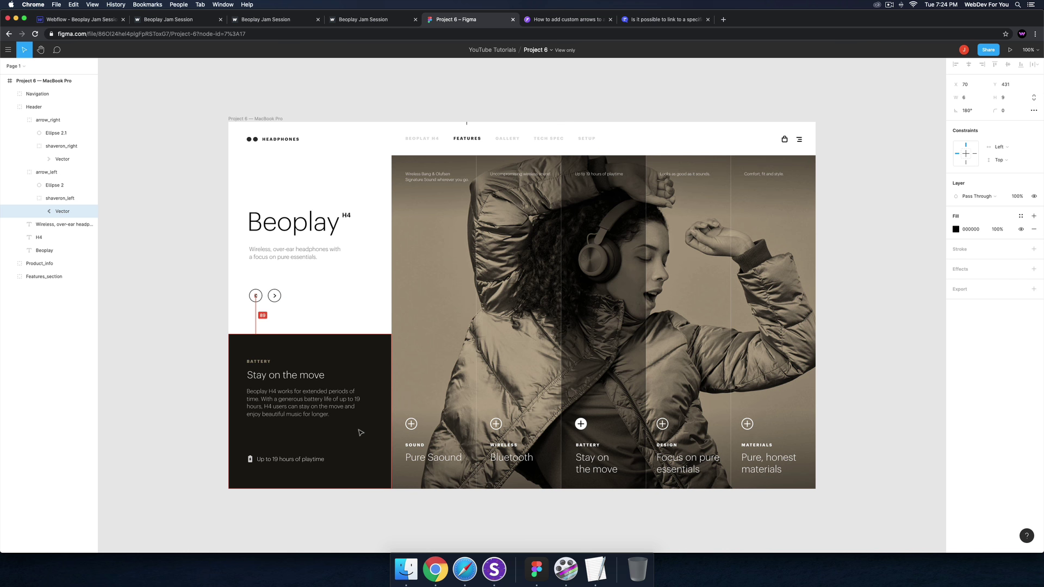
left_click(97, 24)
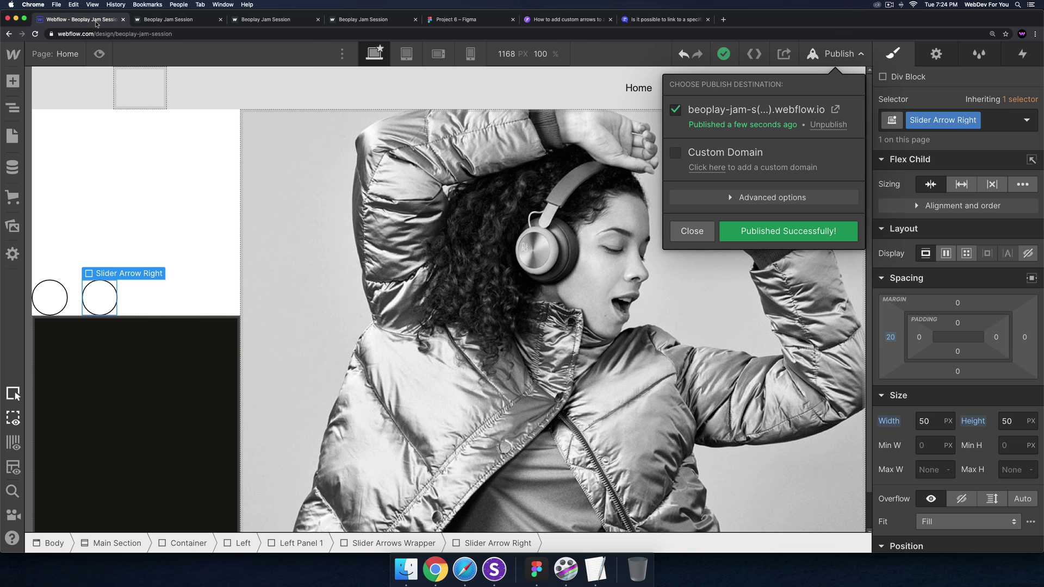
- Browse the Webflow templates at gumroad.com/webdevforyou in a new browser tab and return to the Webflow designer
left_click(723, 19)
type("gumroa")
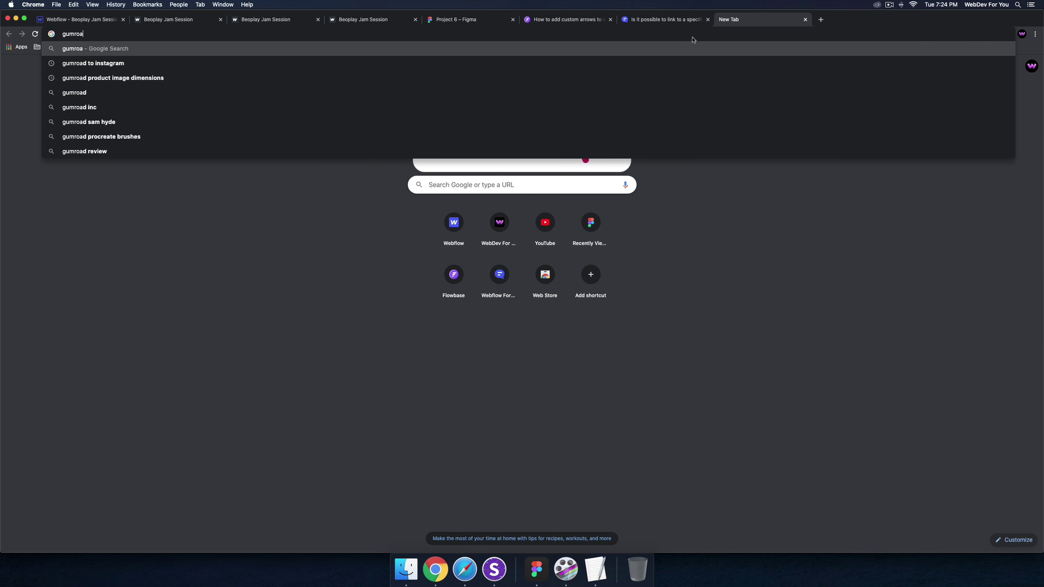
type("d.com/webdevo")
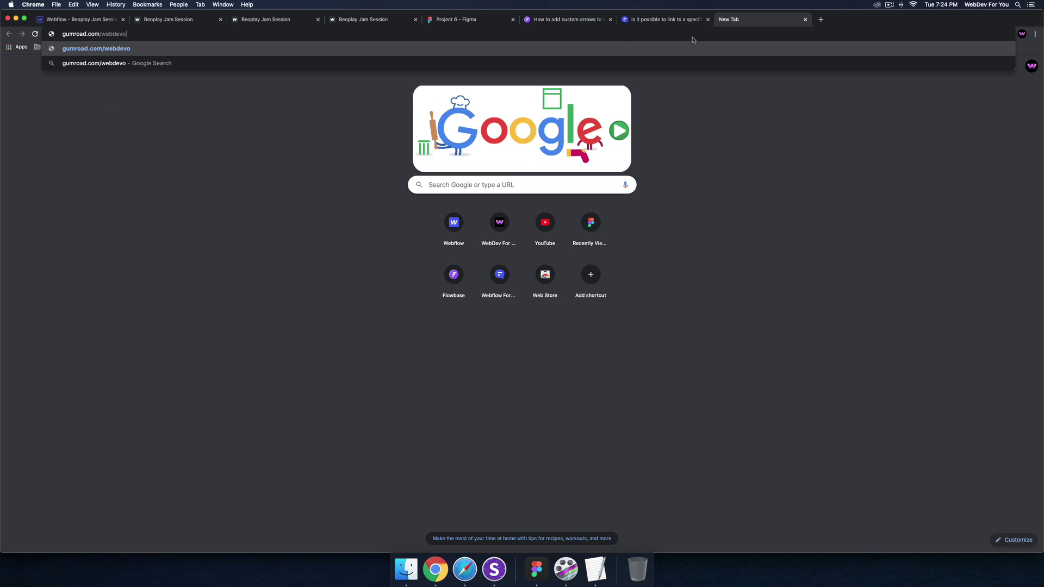
key("BackSpace")
type("foryou")
key("Return")
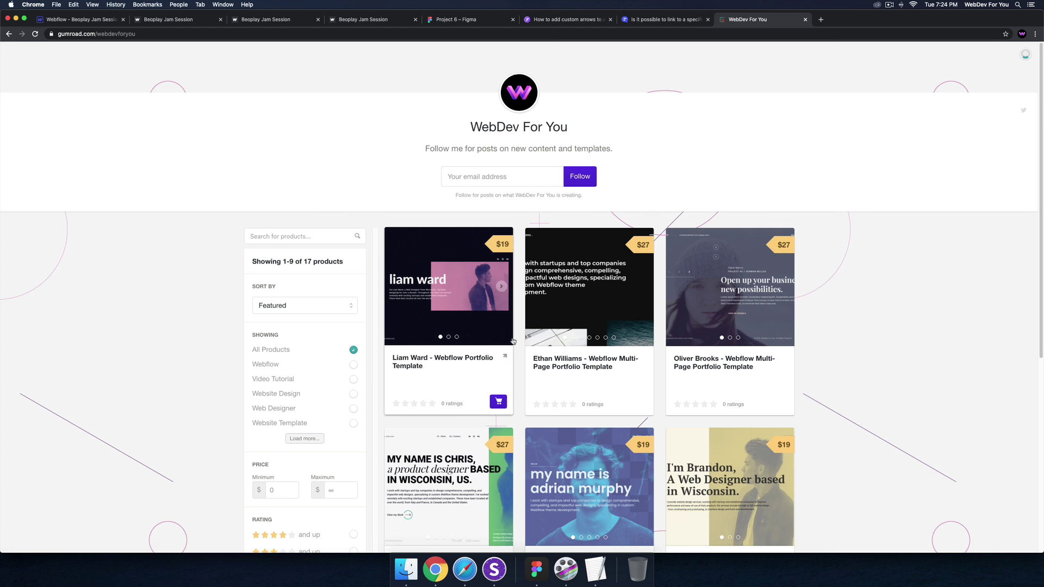
scroll(511, 338, "down", 3)
scroll(511, 338, "up", 3)
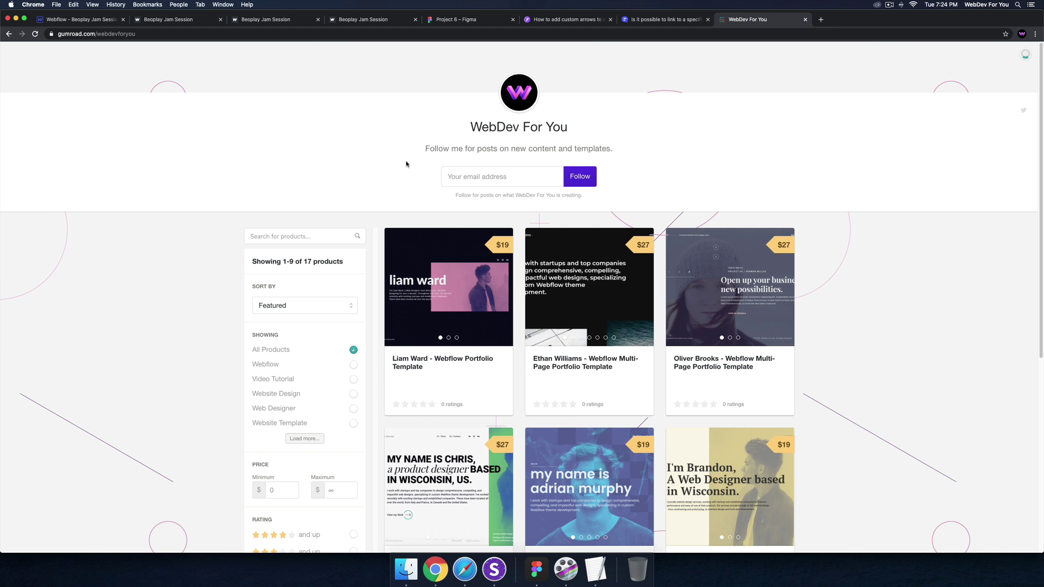
left_click(96, 20)
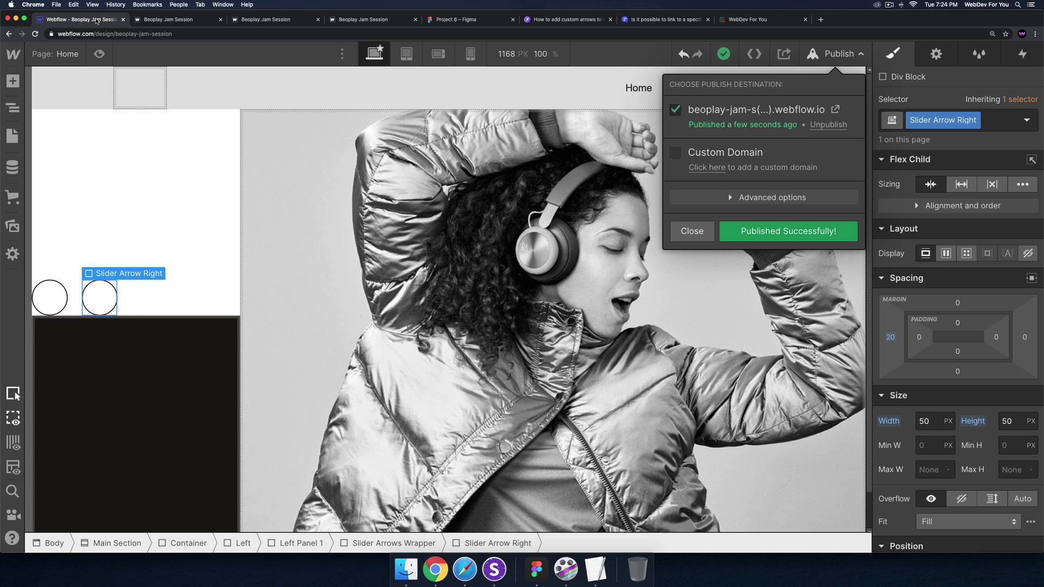